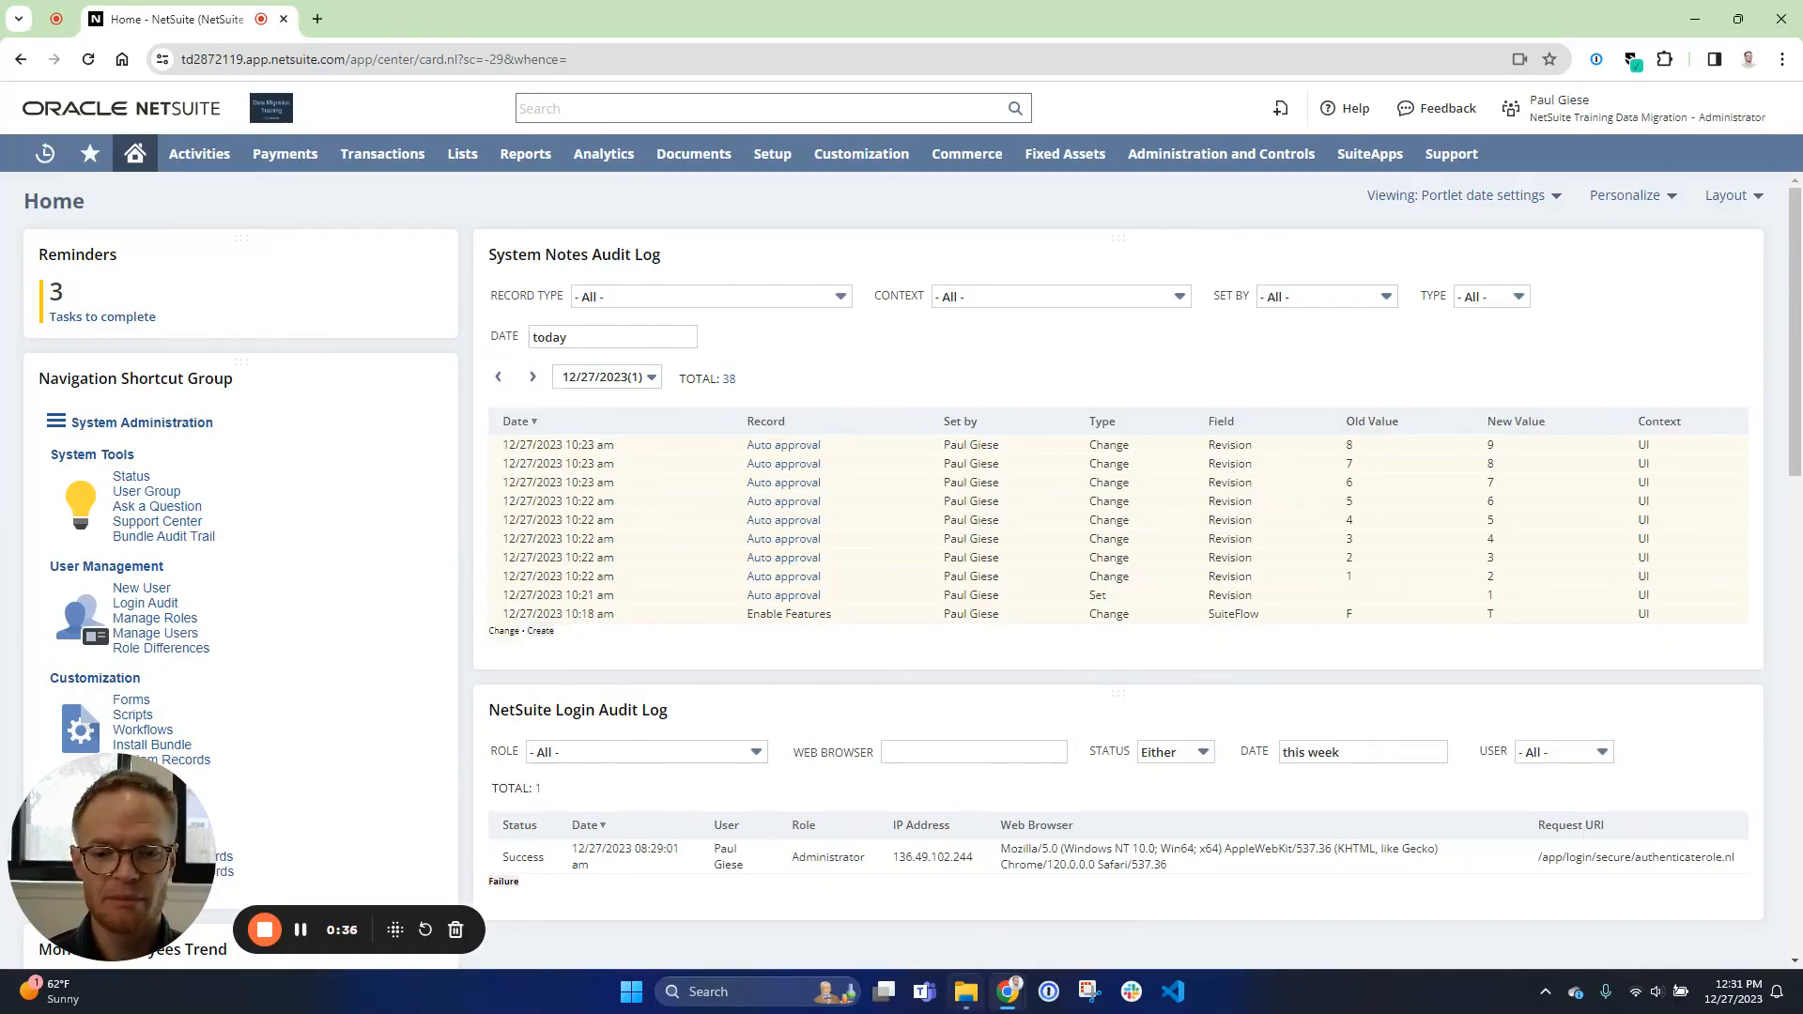
- Open the OptimalData opening balance sheet_FY22 CSV file and auto-fit all its column widths
left_click(960, 985)
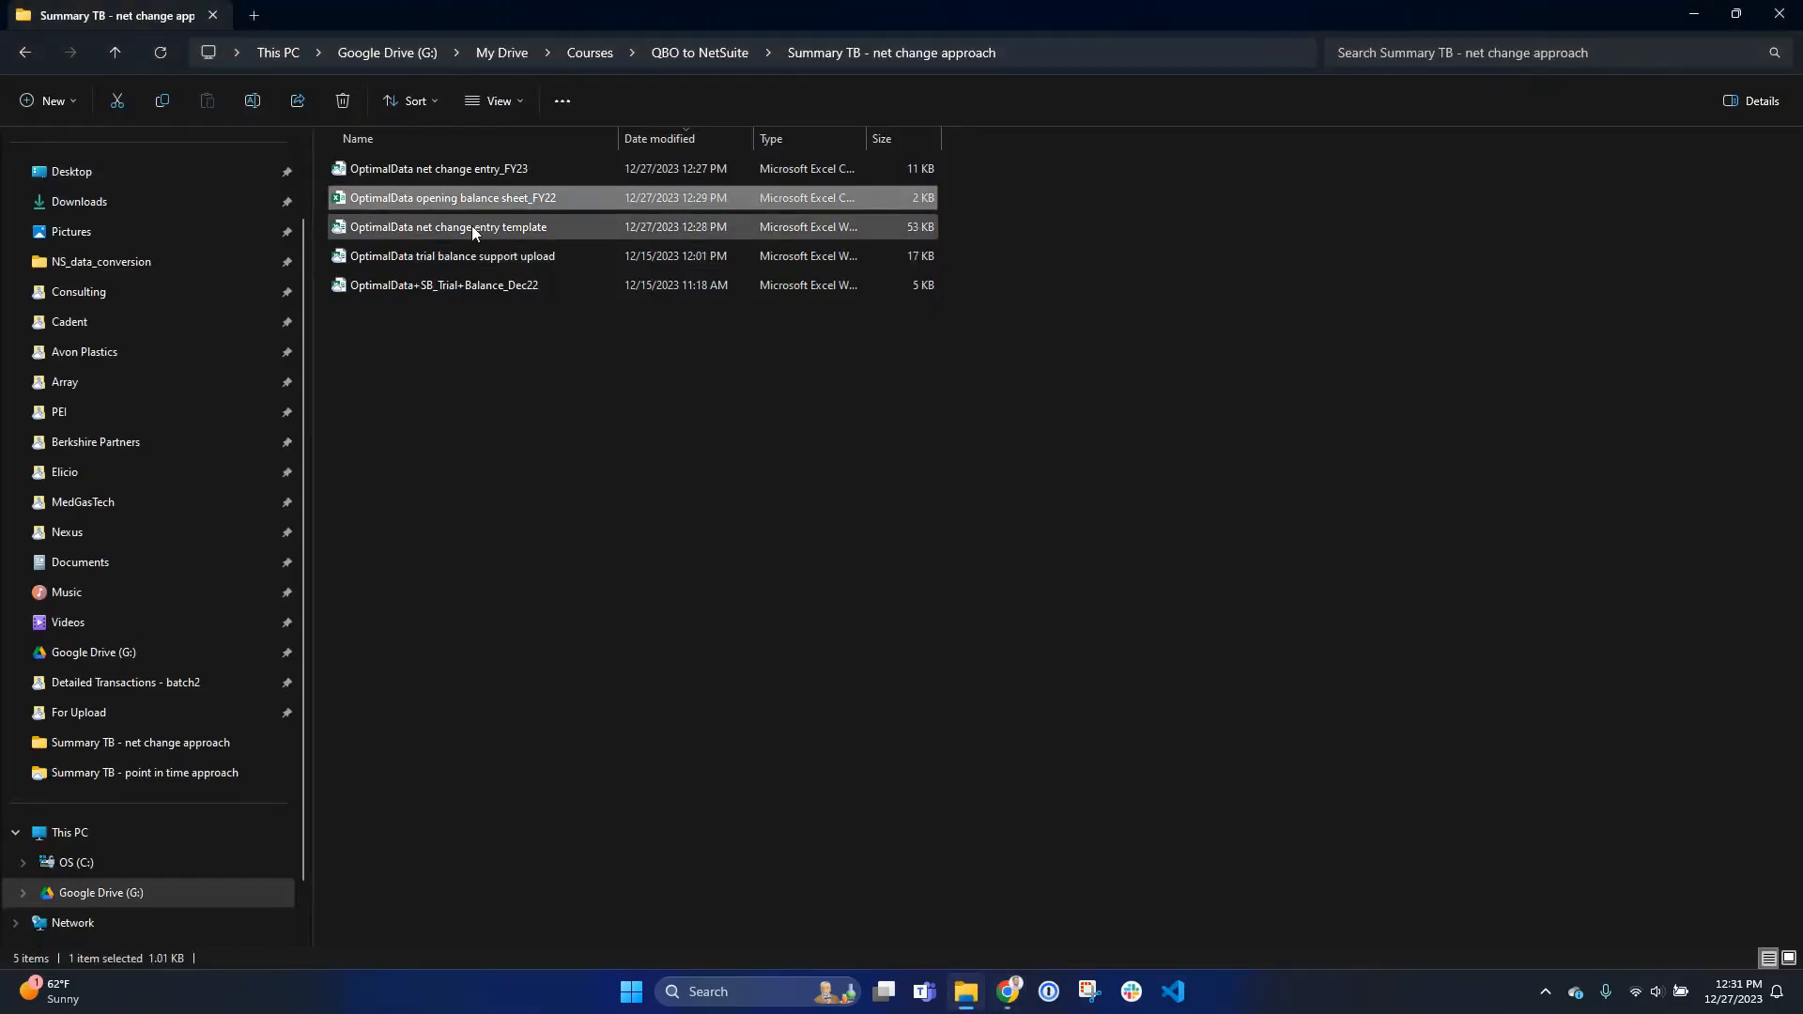
double_click(469, 200)
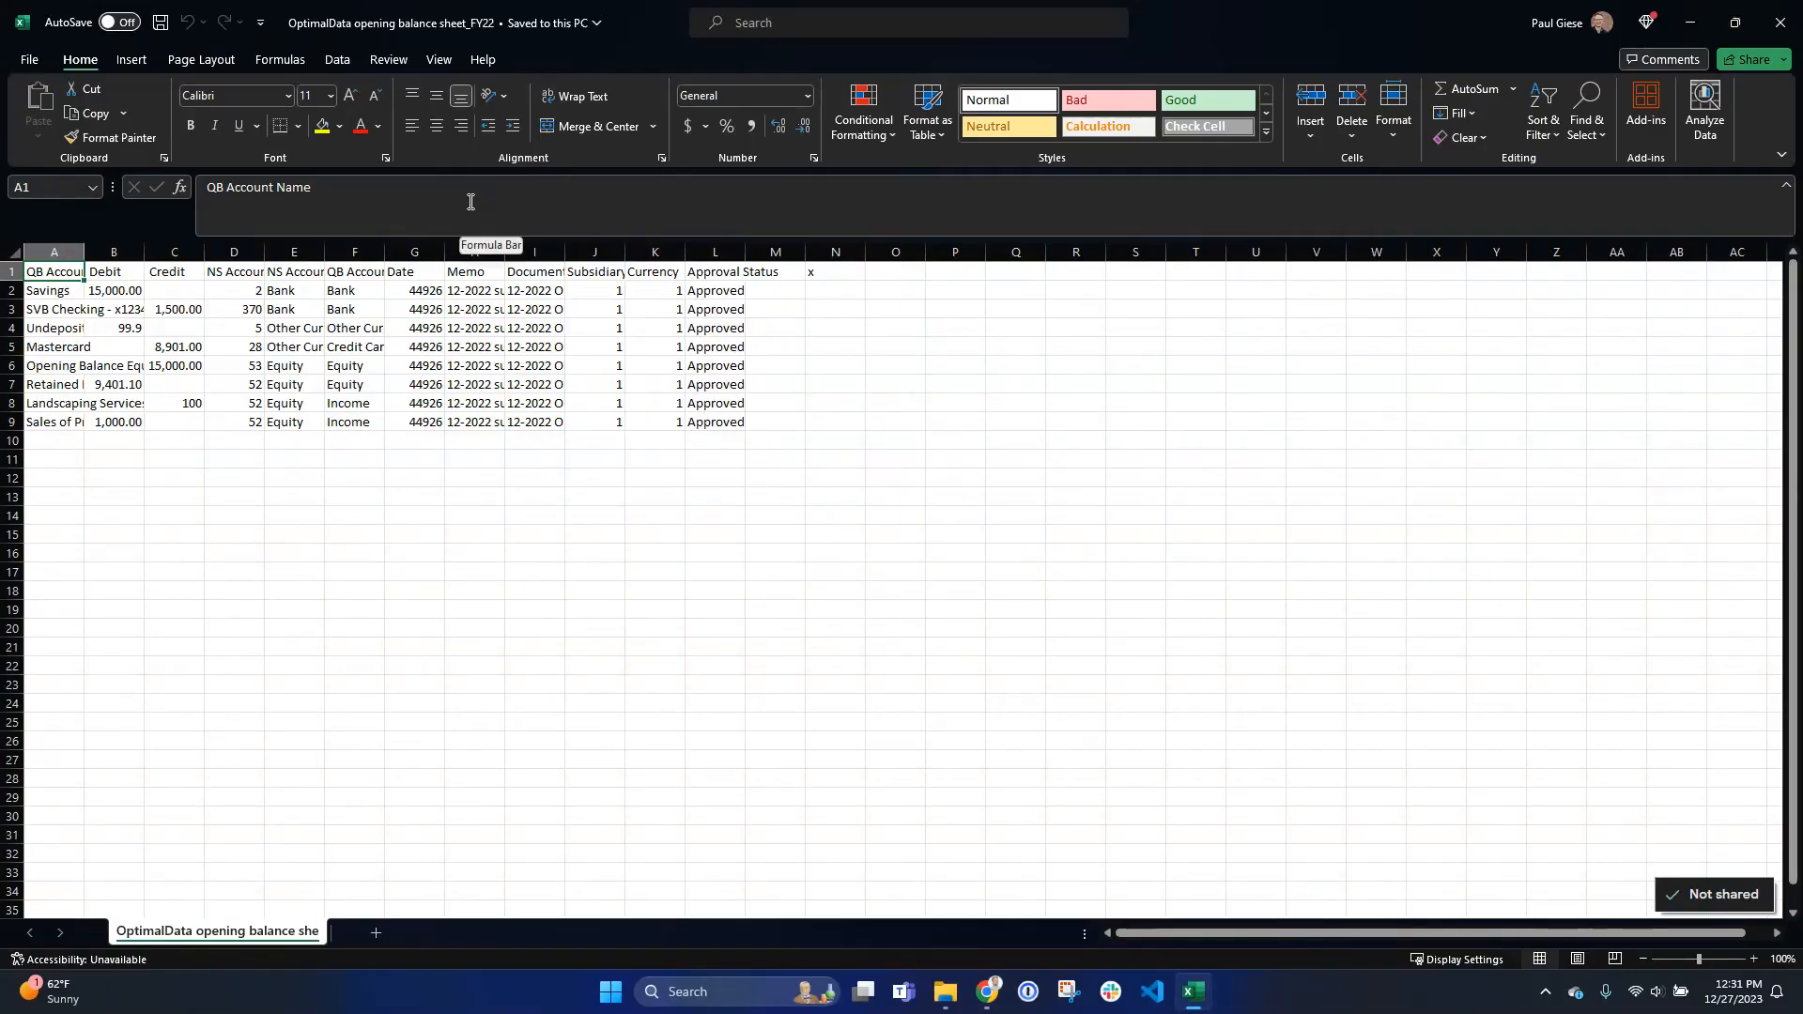
key("ctrl+a")
key("ctrl+a")
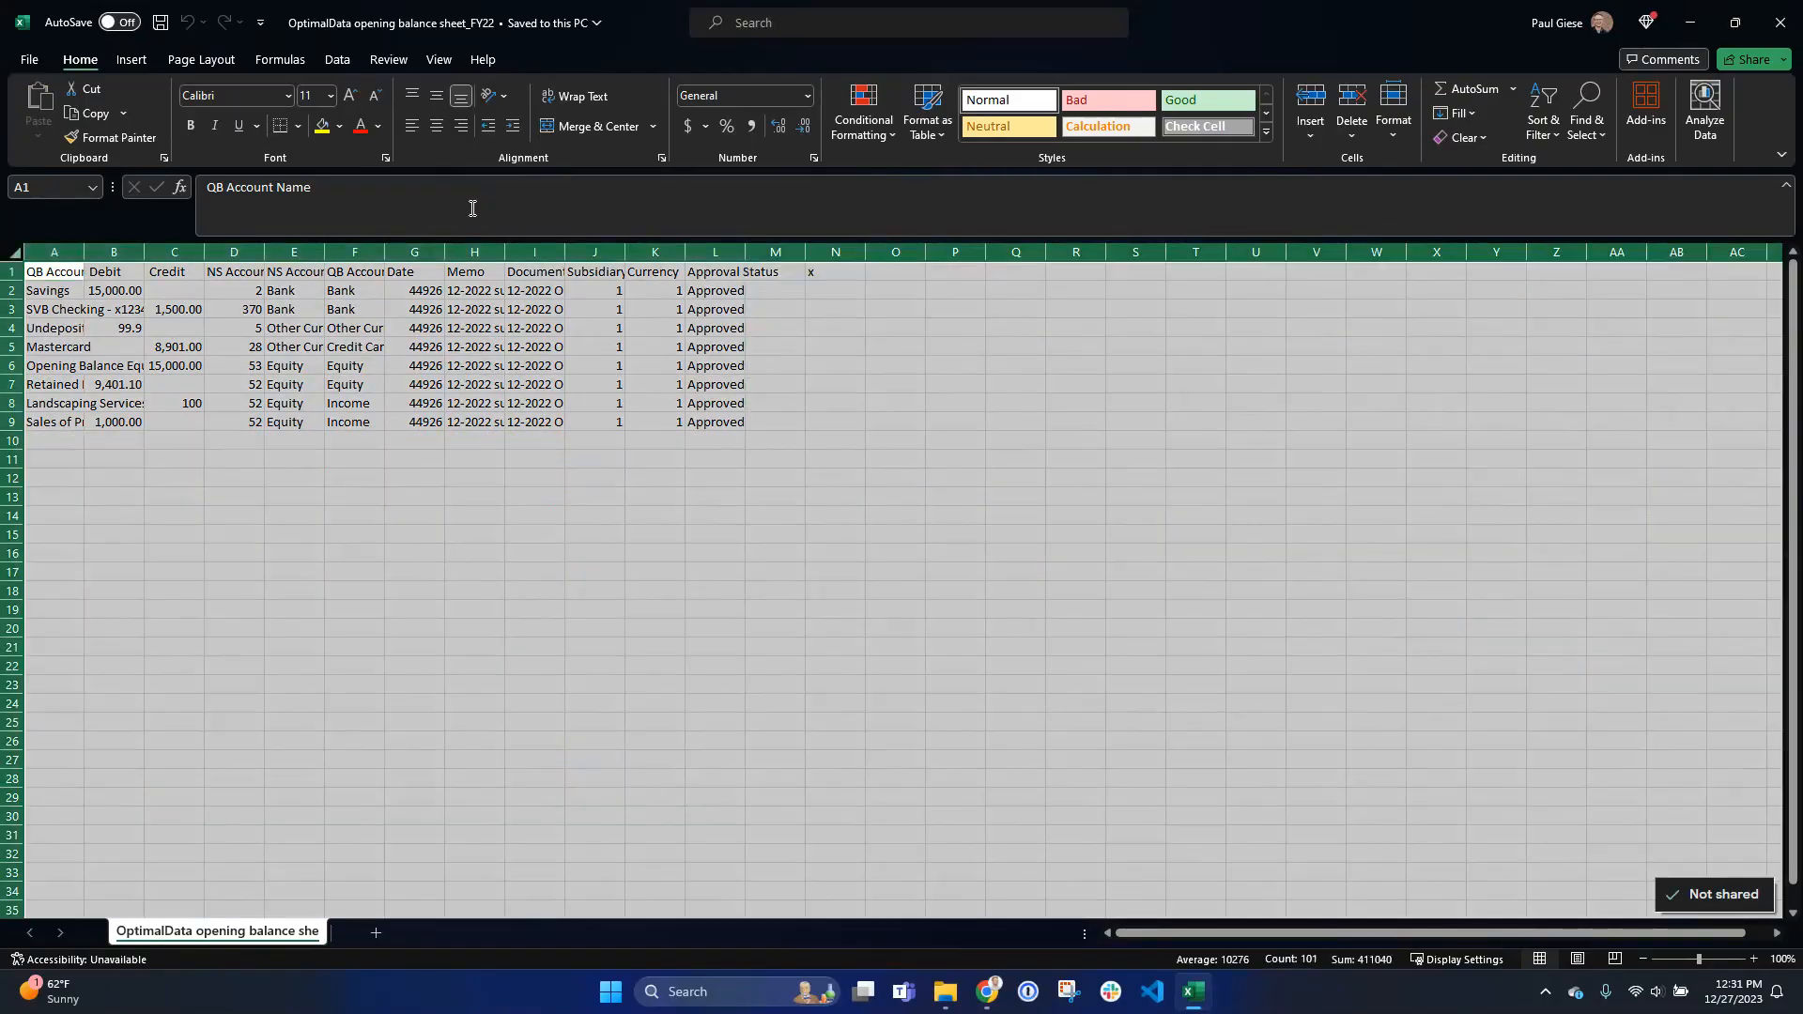
double_click(508, 254)
left_click(498, 384)
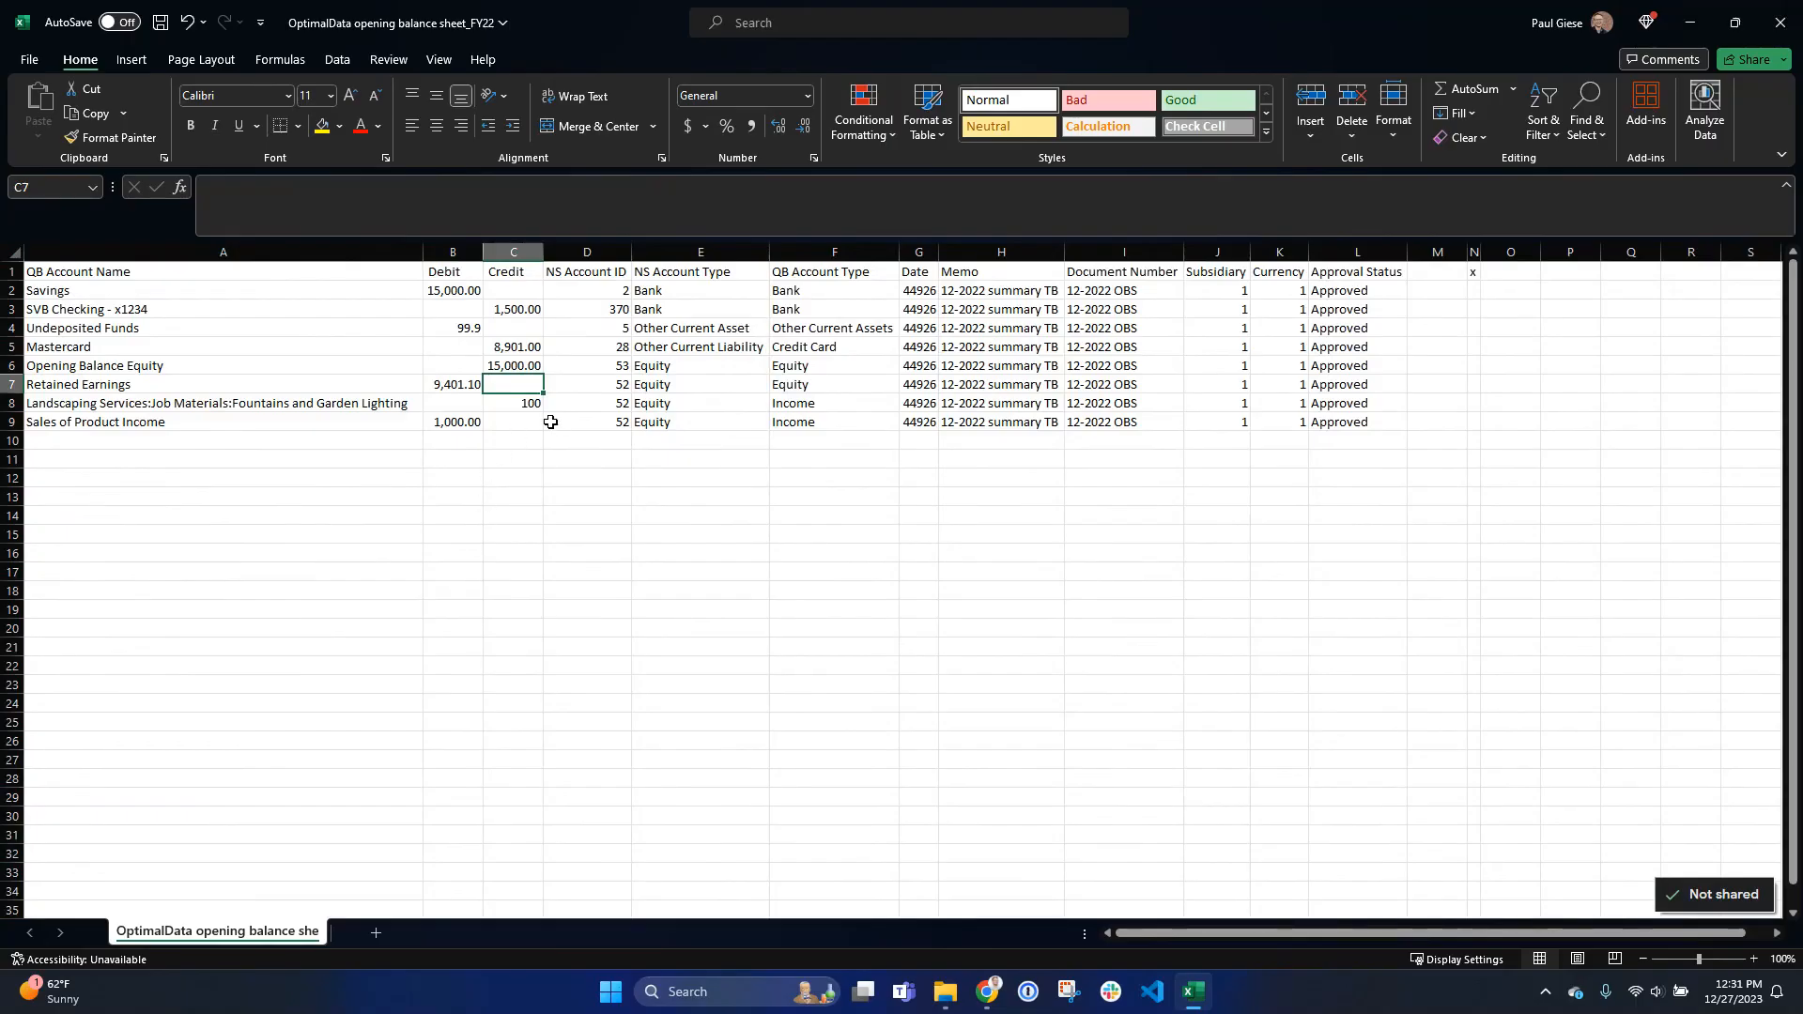
- Set the number format of the Debit and Credit columns to General
left_click(465, 290)
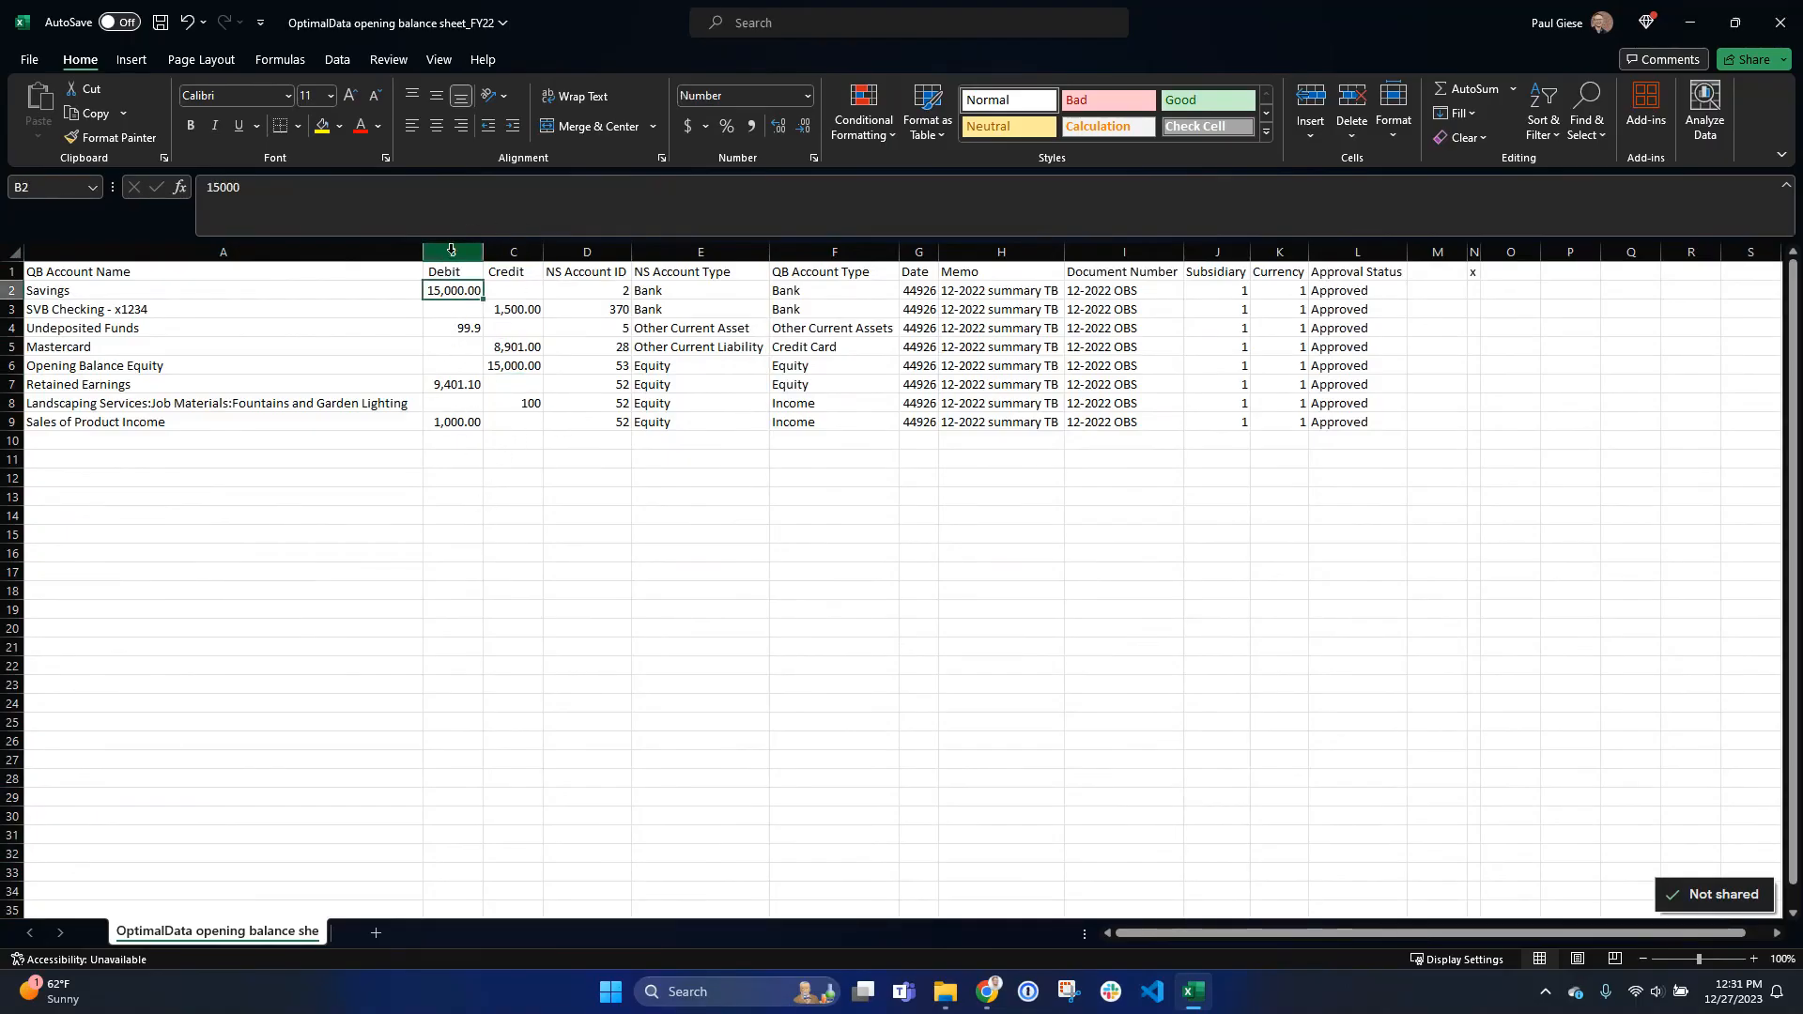
left_click_drag(451, 251, 496, 259)
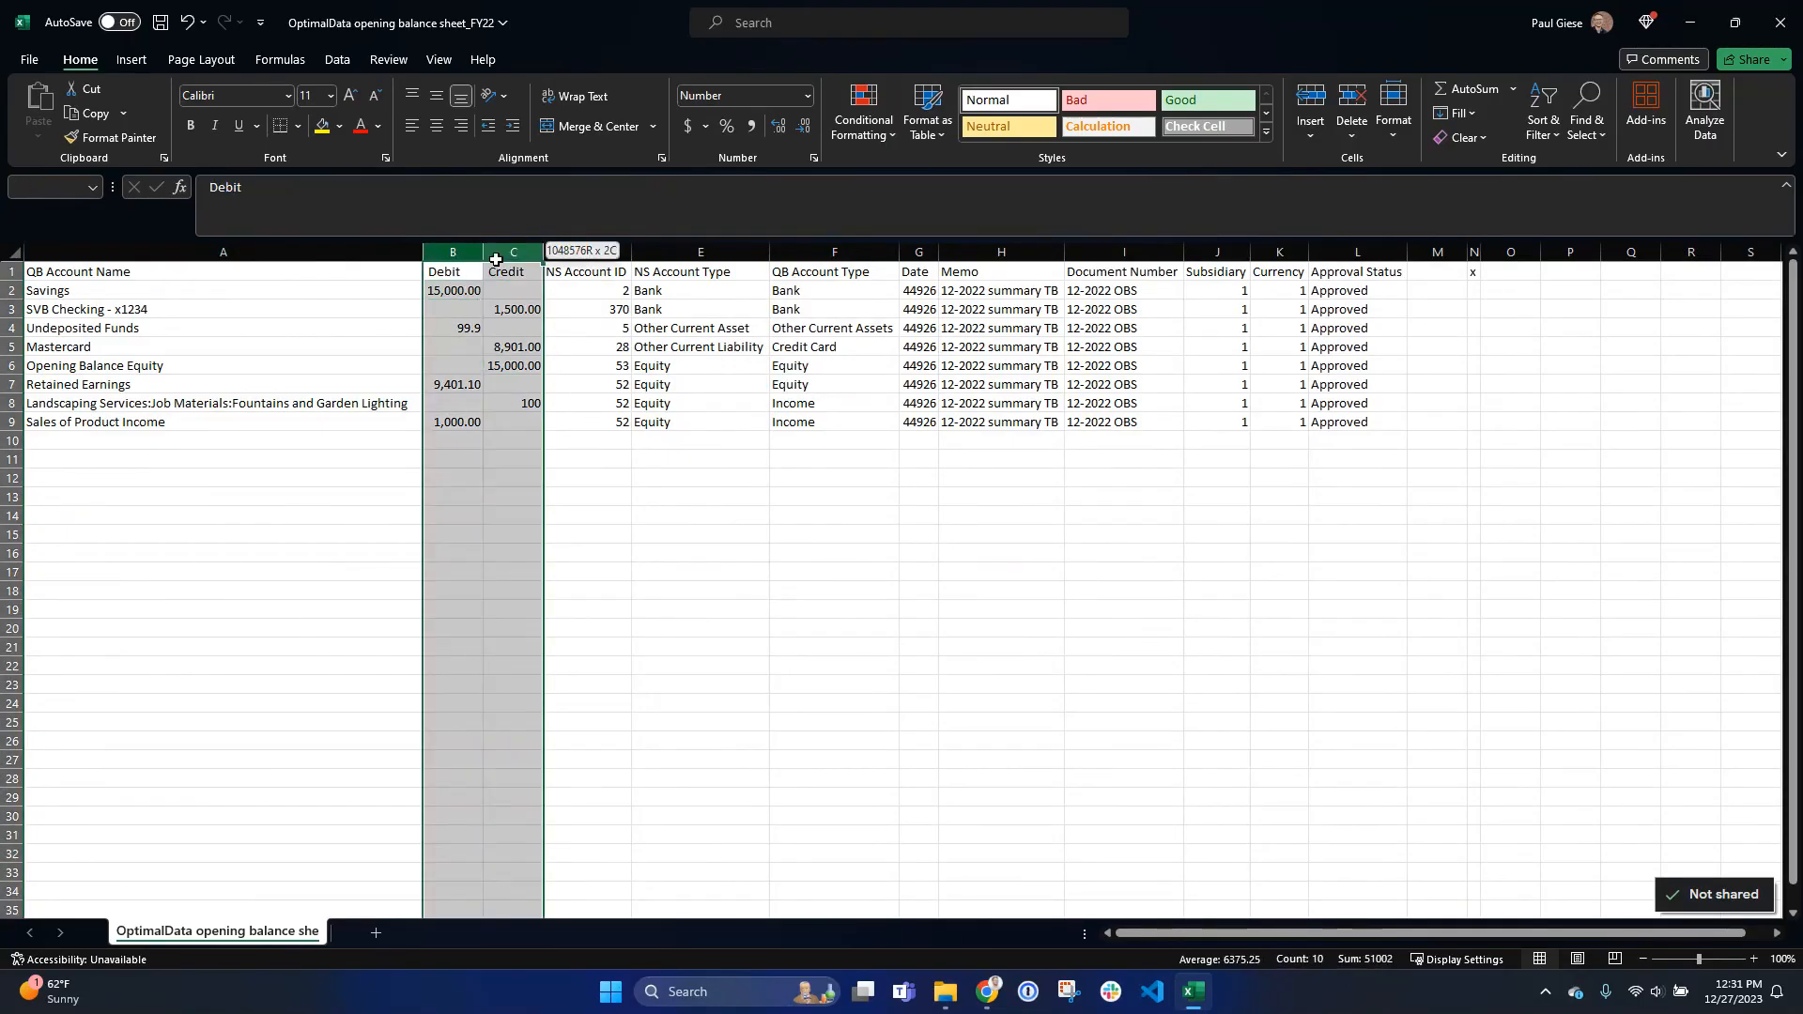
left_click(807, 96)
left_click(747, 132)
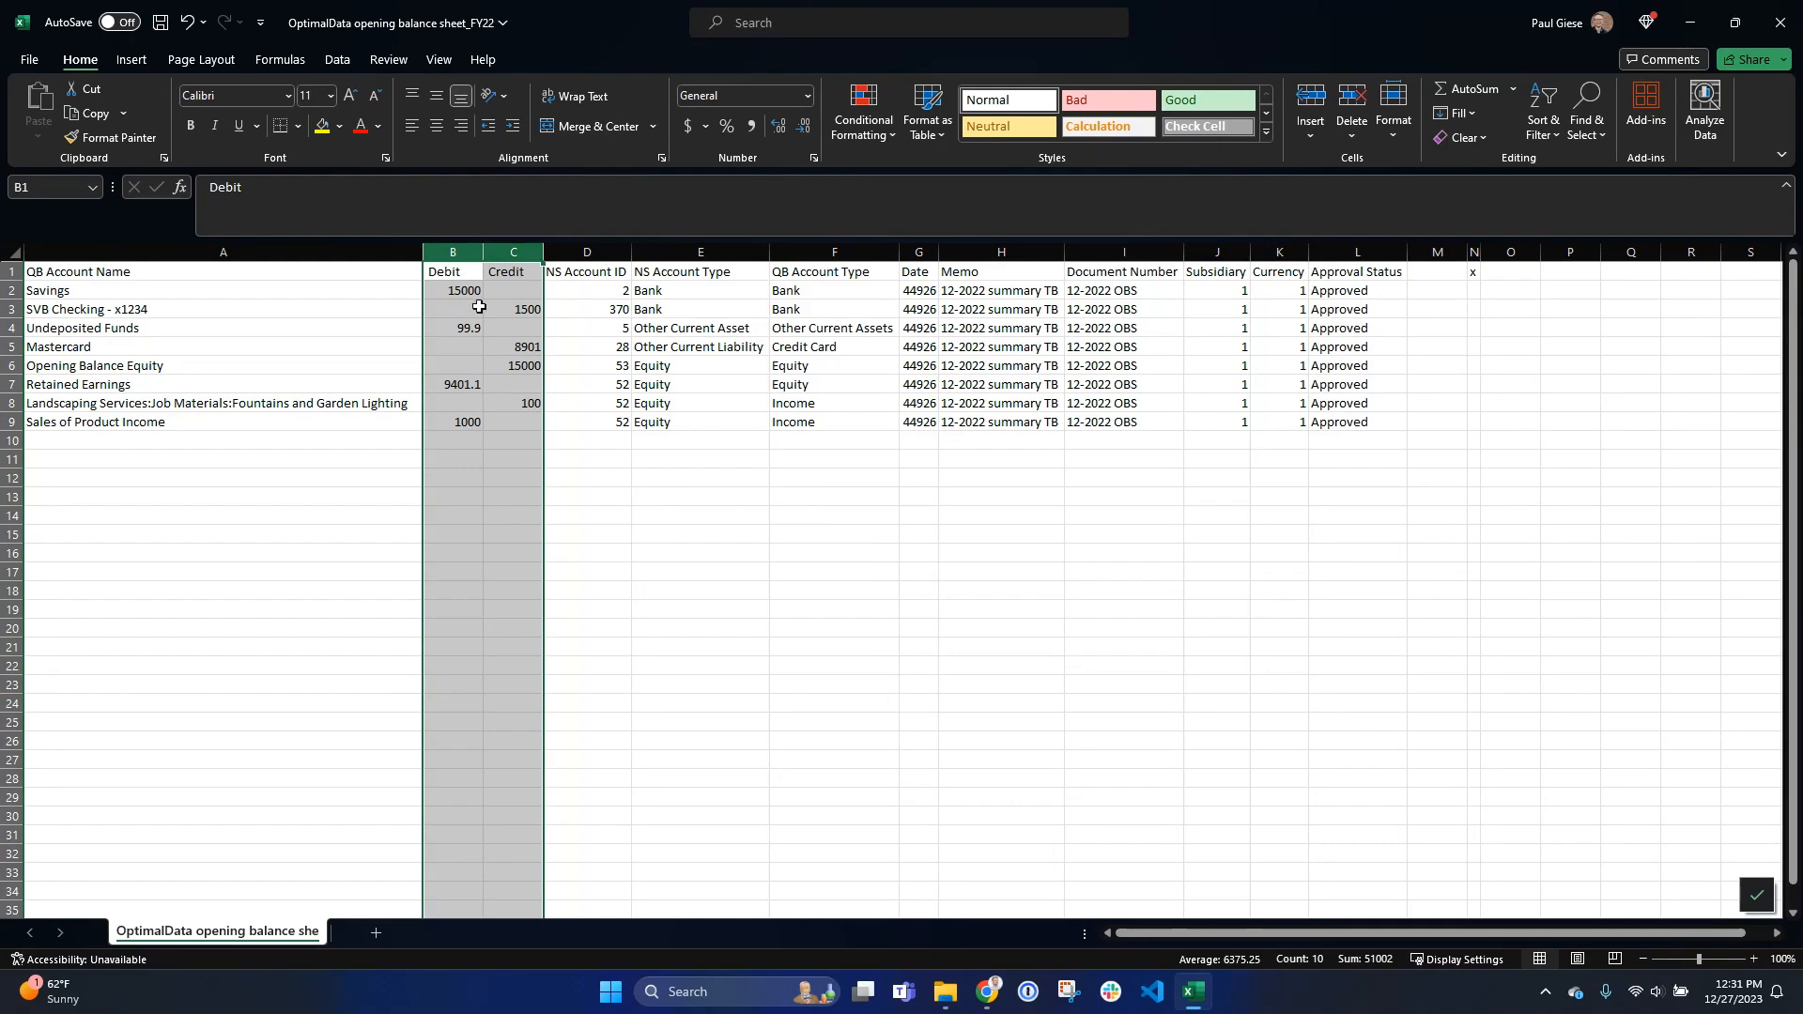
left_click(845, 382)
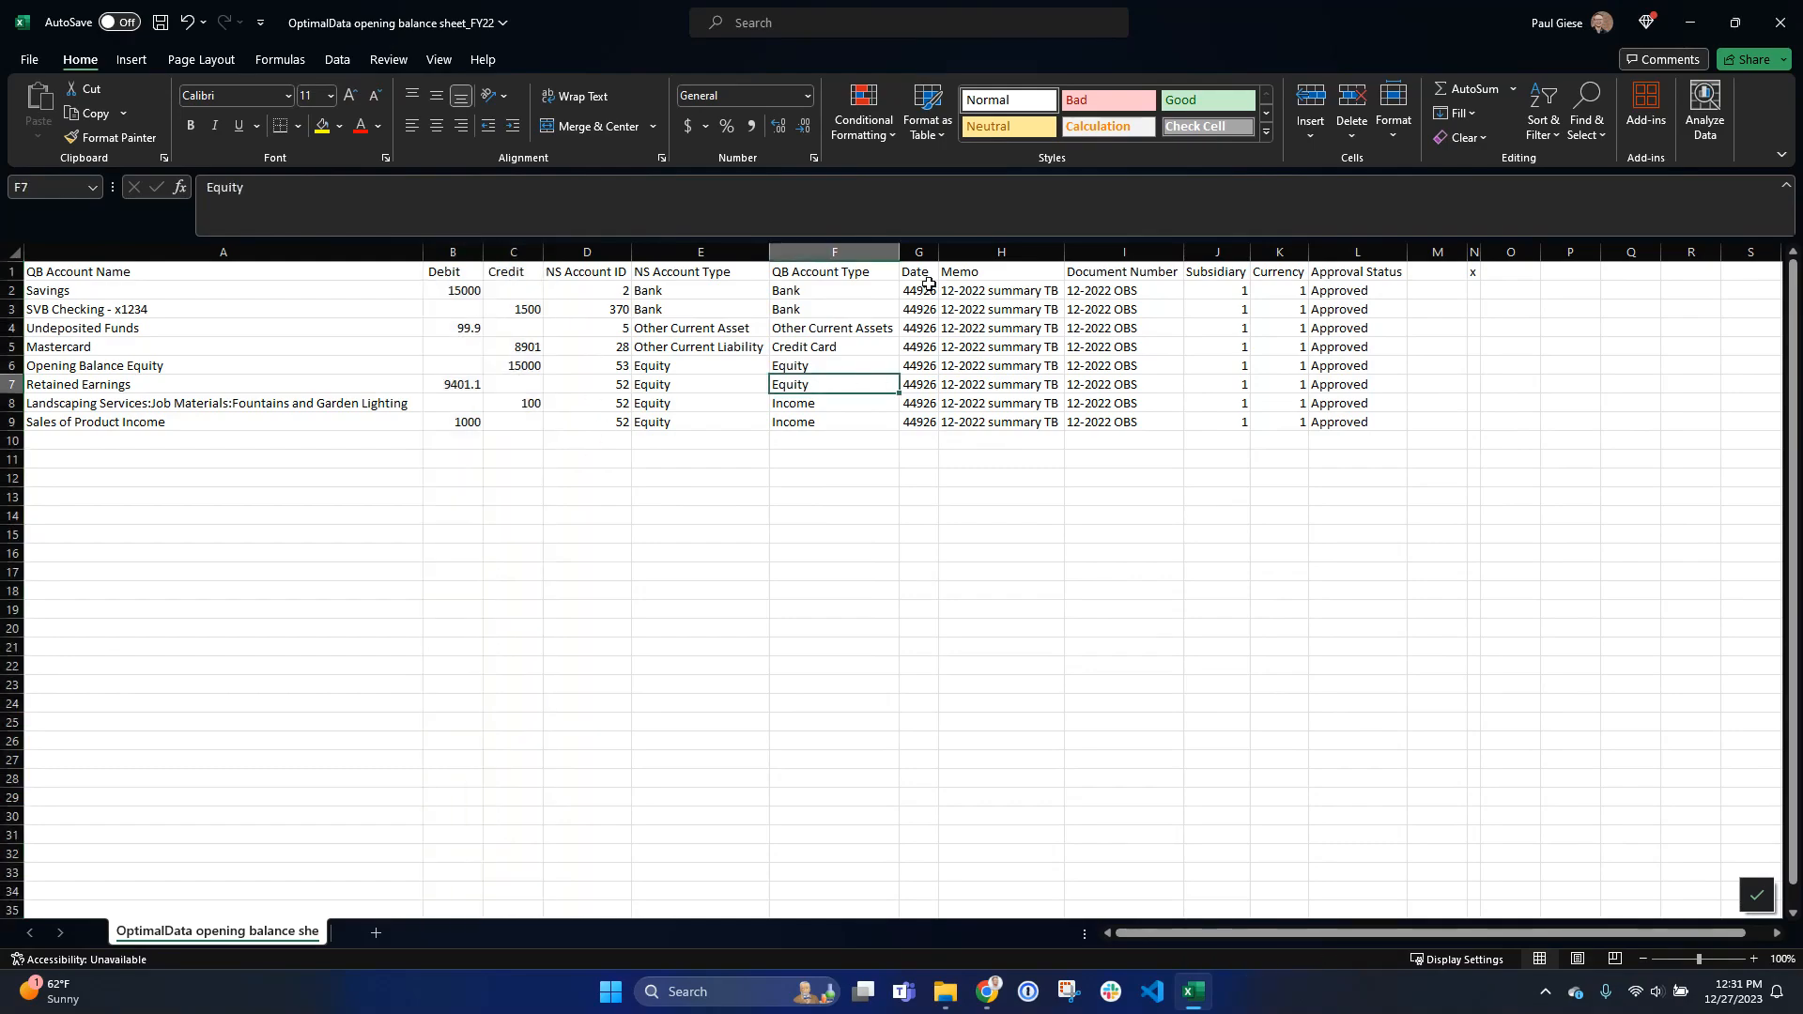
- Format the Date column as Short Date and save the file
left_click(912, 422)
left_click(919, 252)
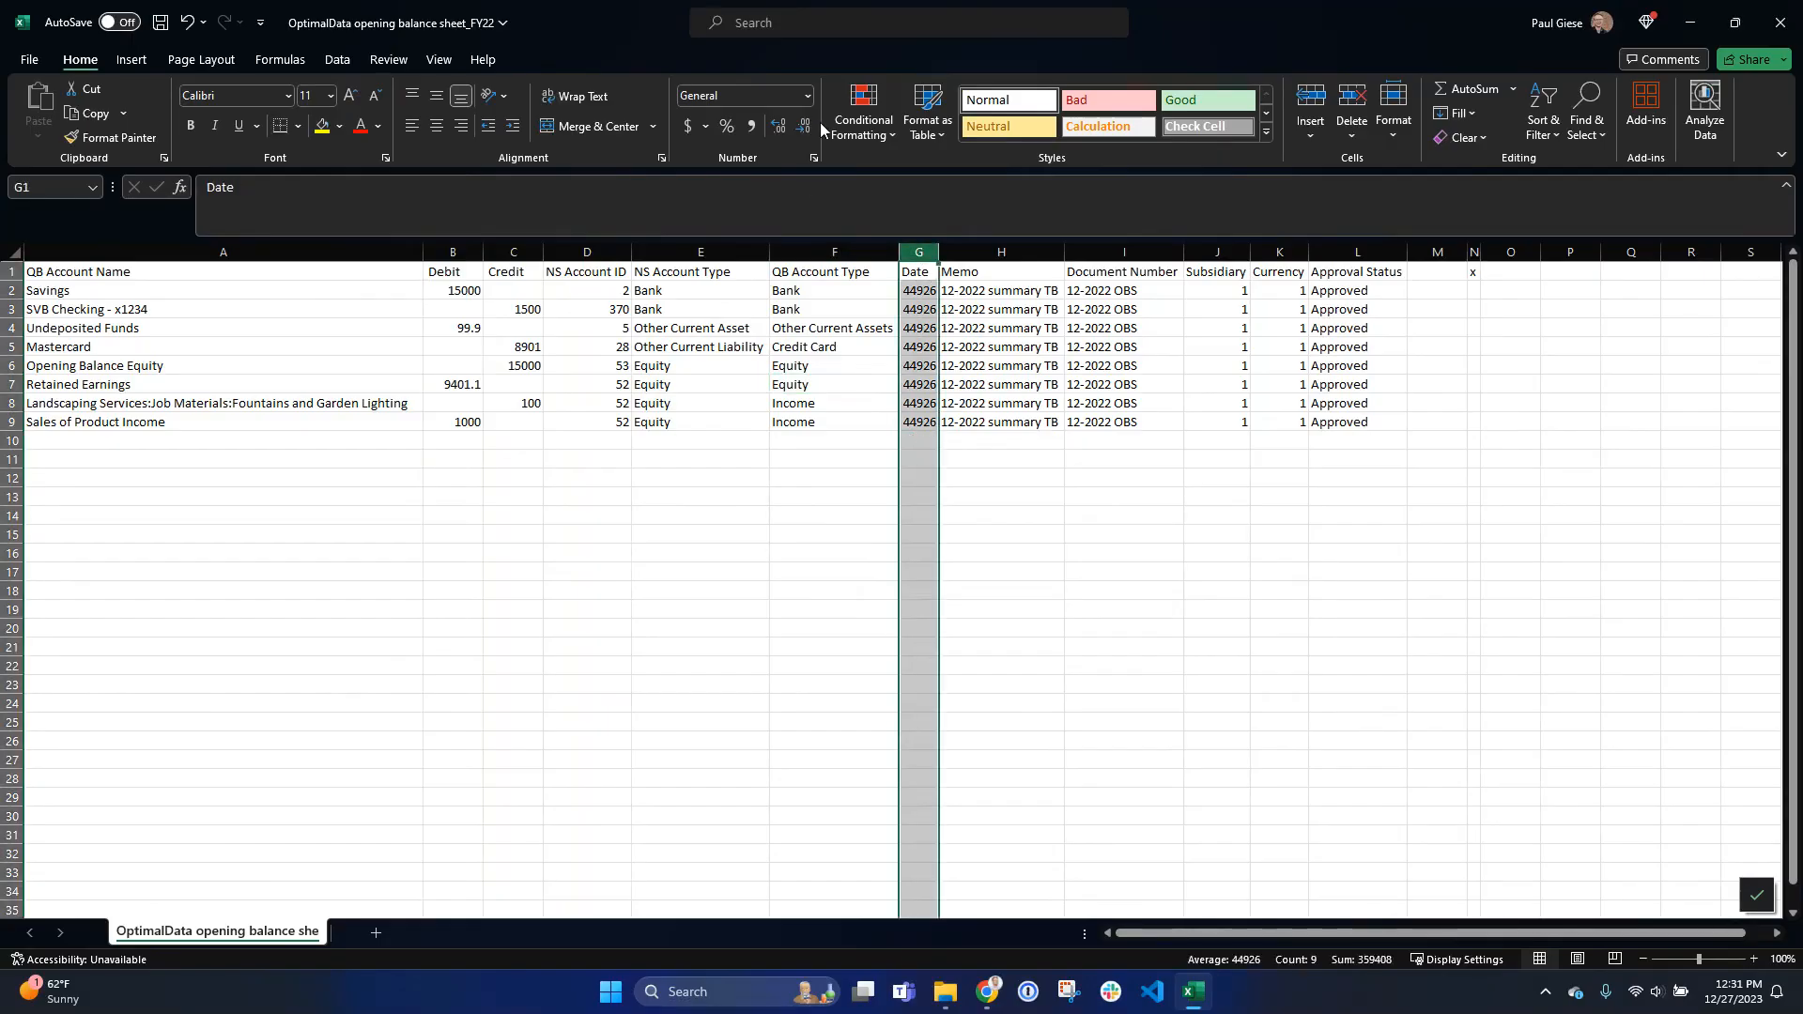
left_click(809, 94)
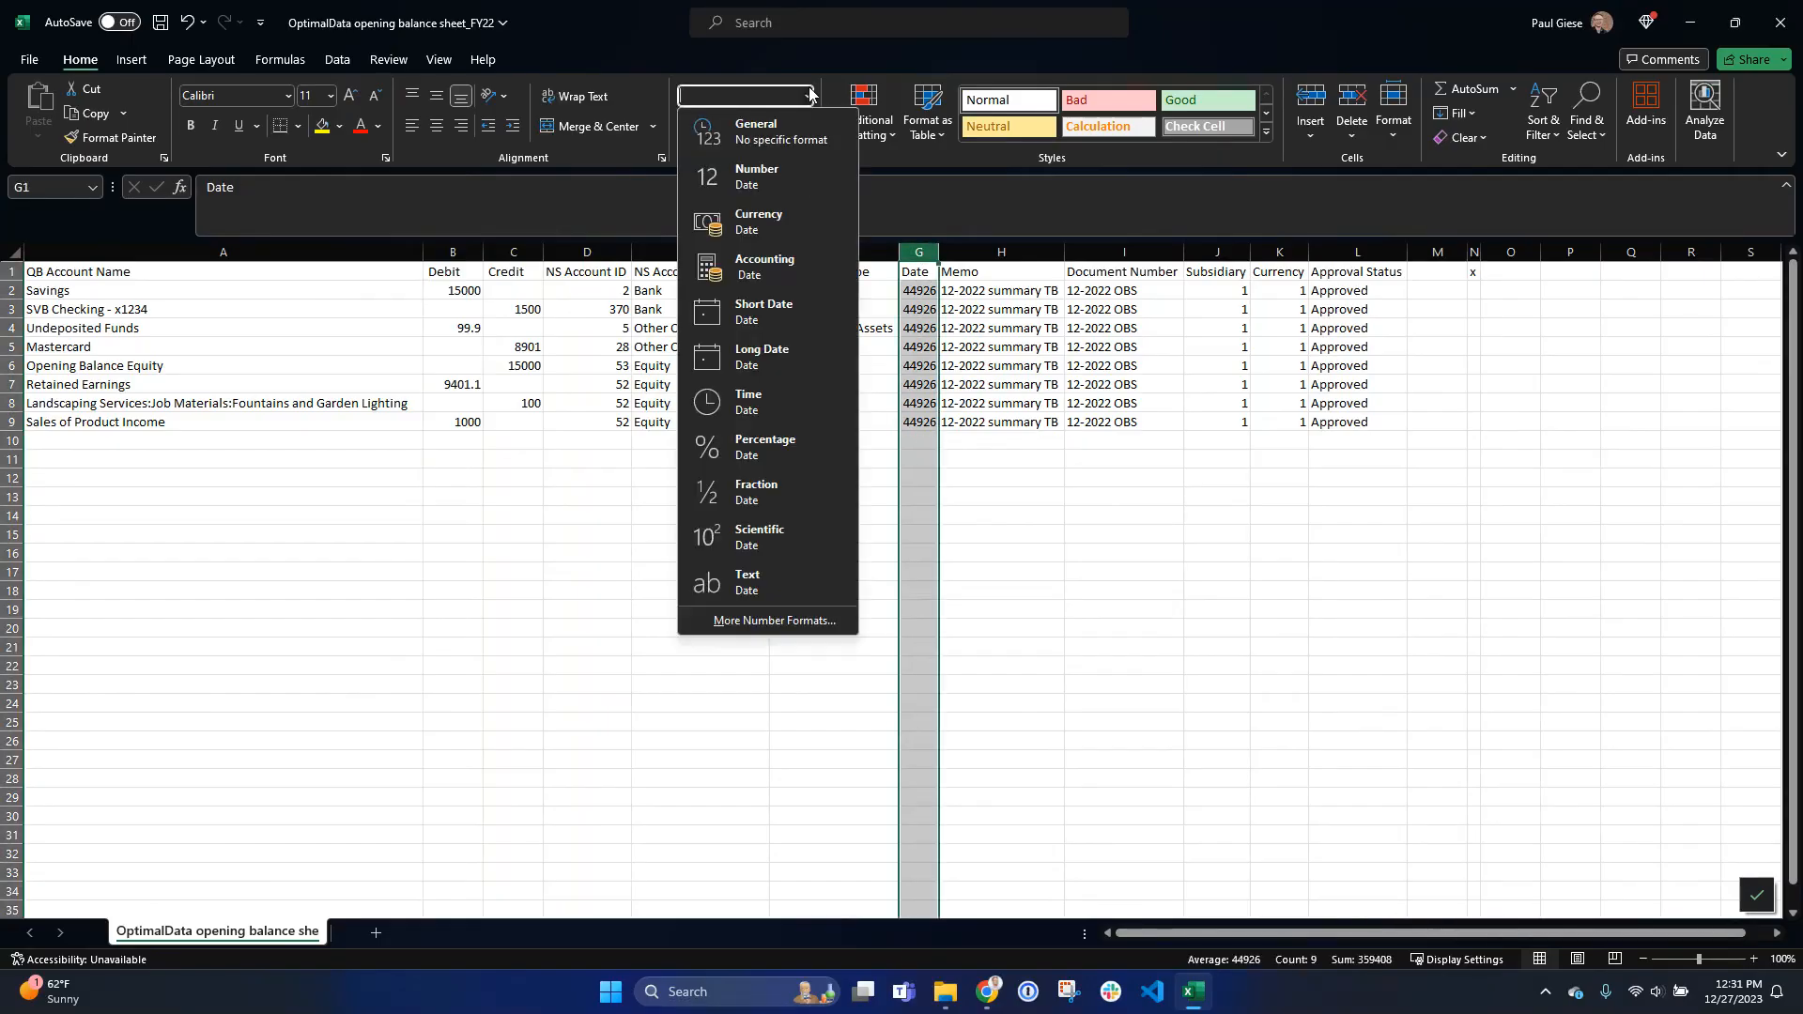
left_click(762, 326)
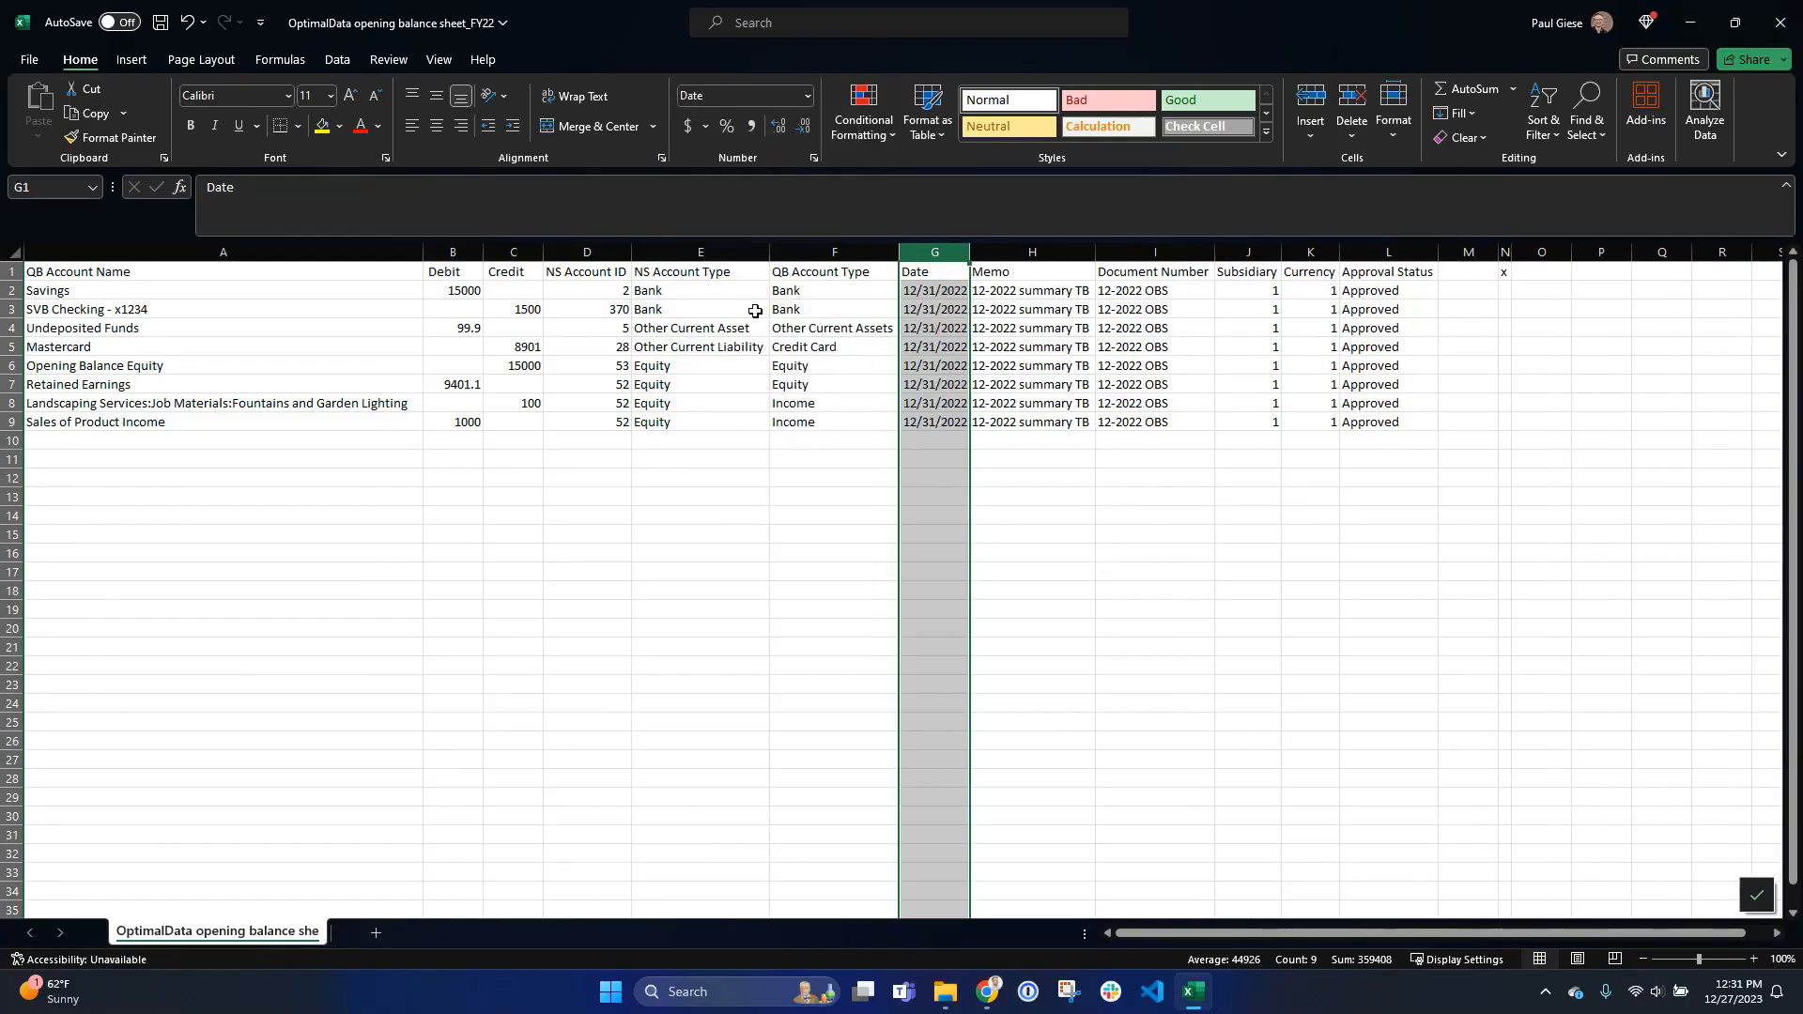
left_click(995, 457)
key("ctrl+s")
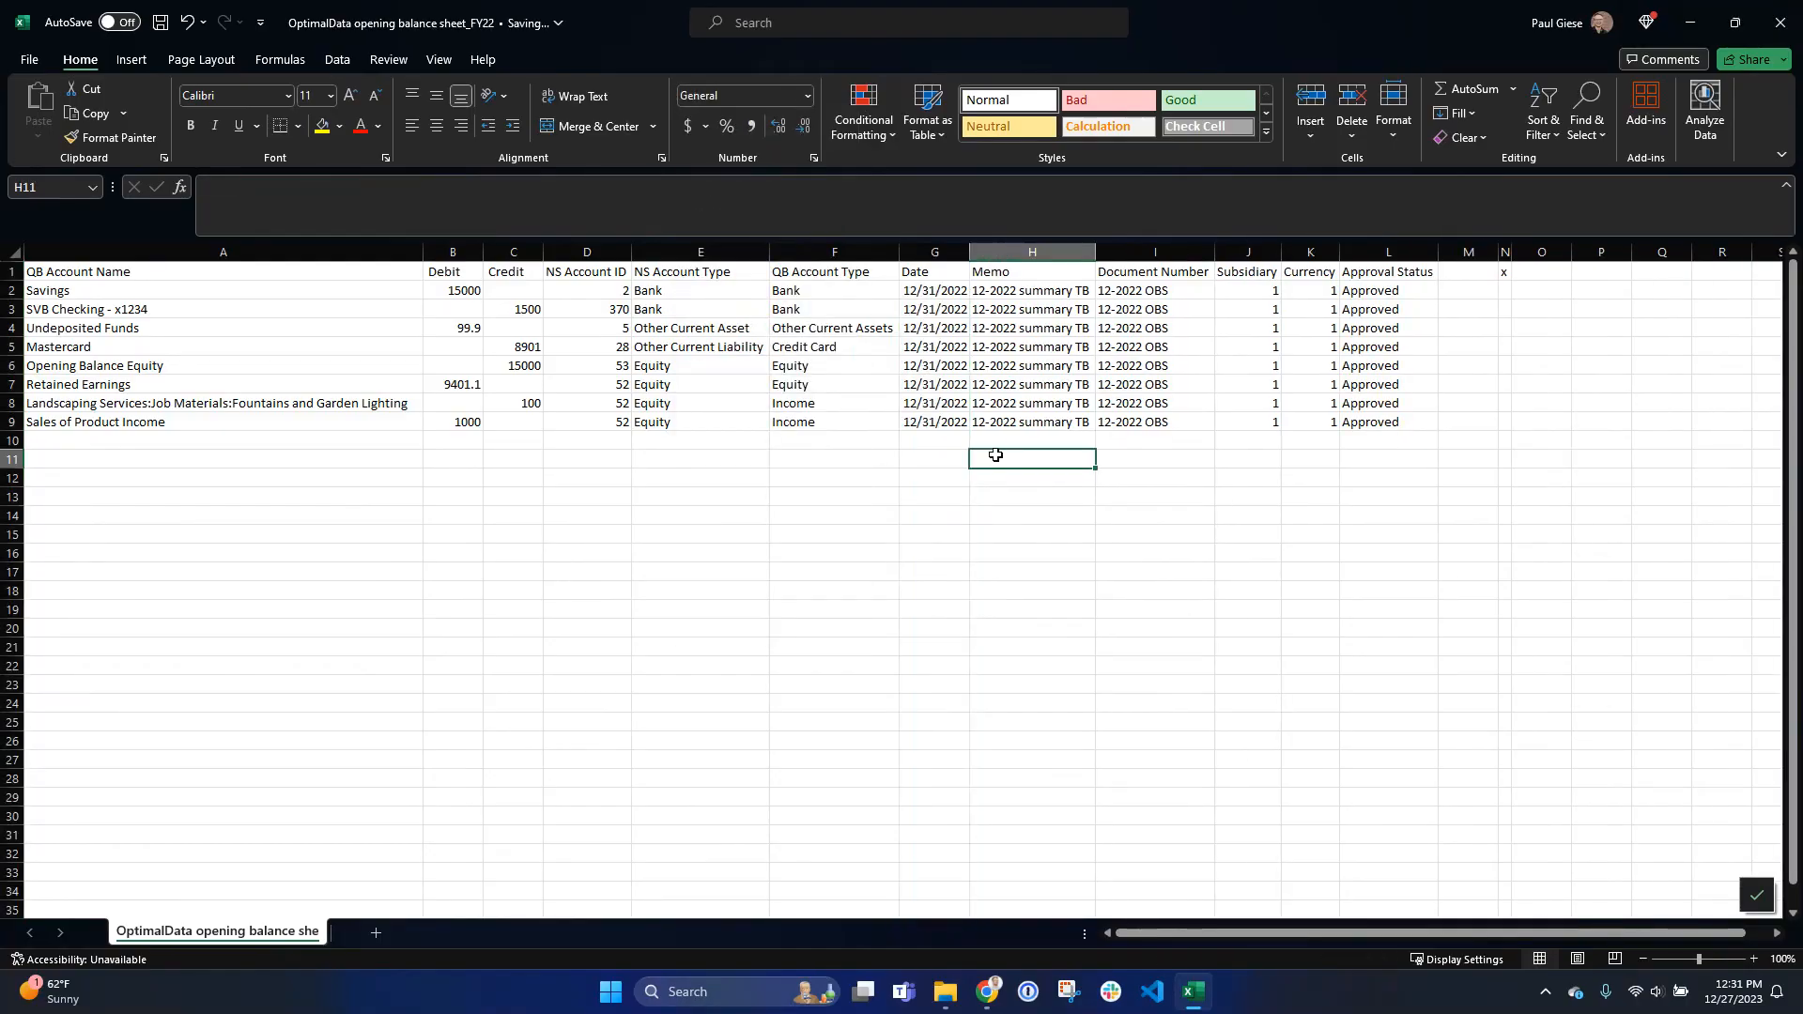
- Delete the stray columns M and N beyond Approval Status, save the file and check its last used cell
key("ctrl+Home")
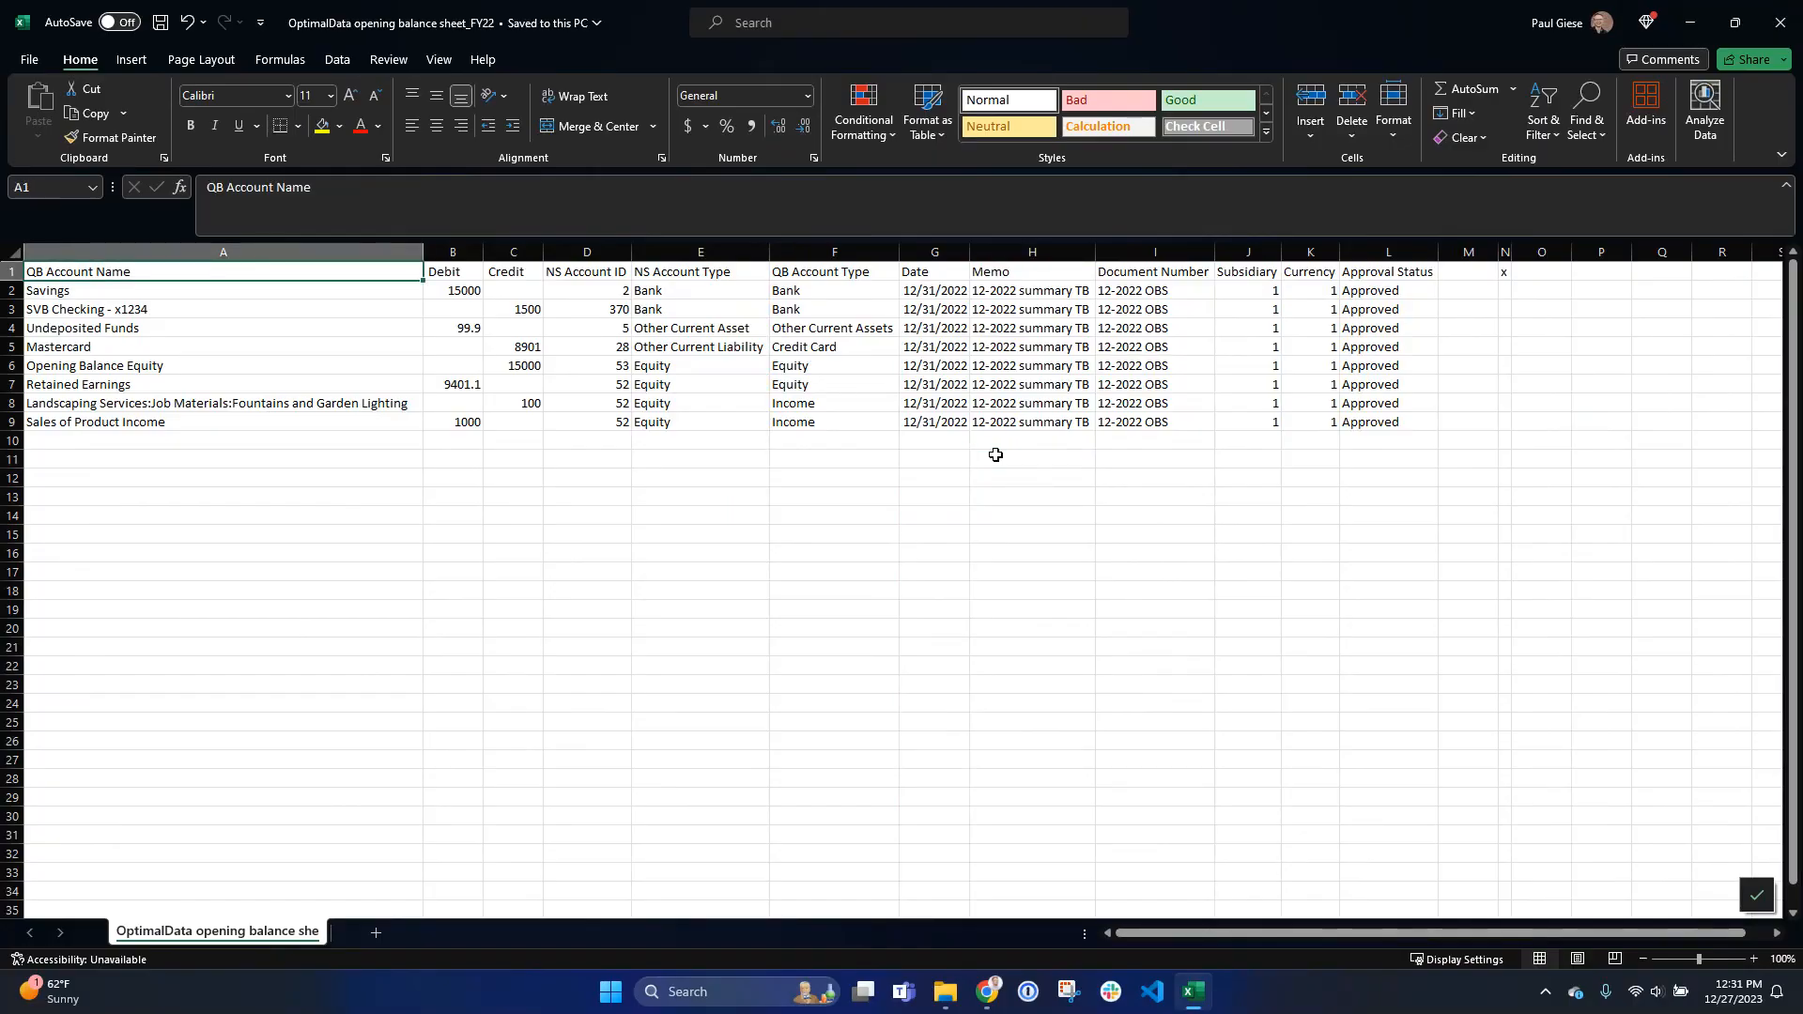
key("ctrl+End")
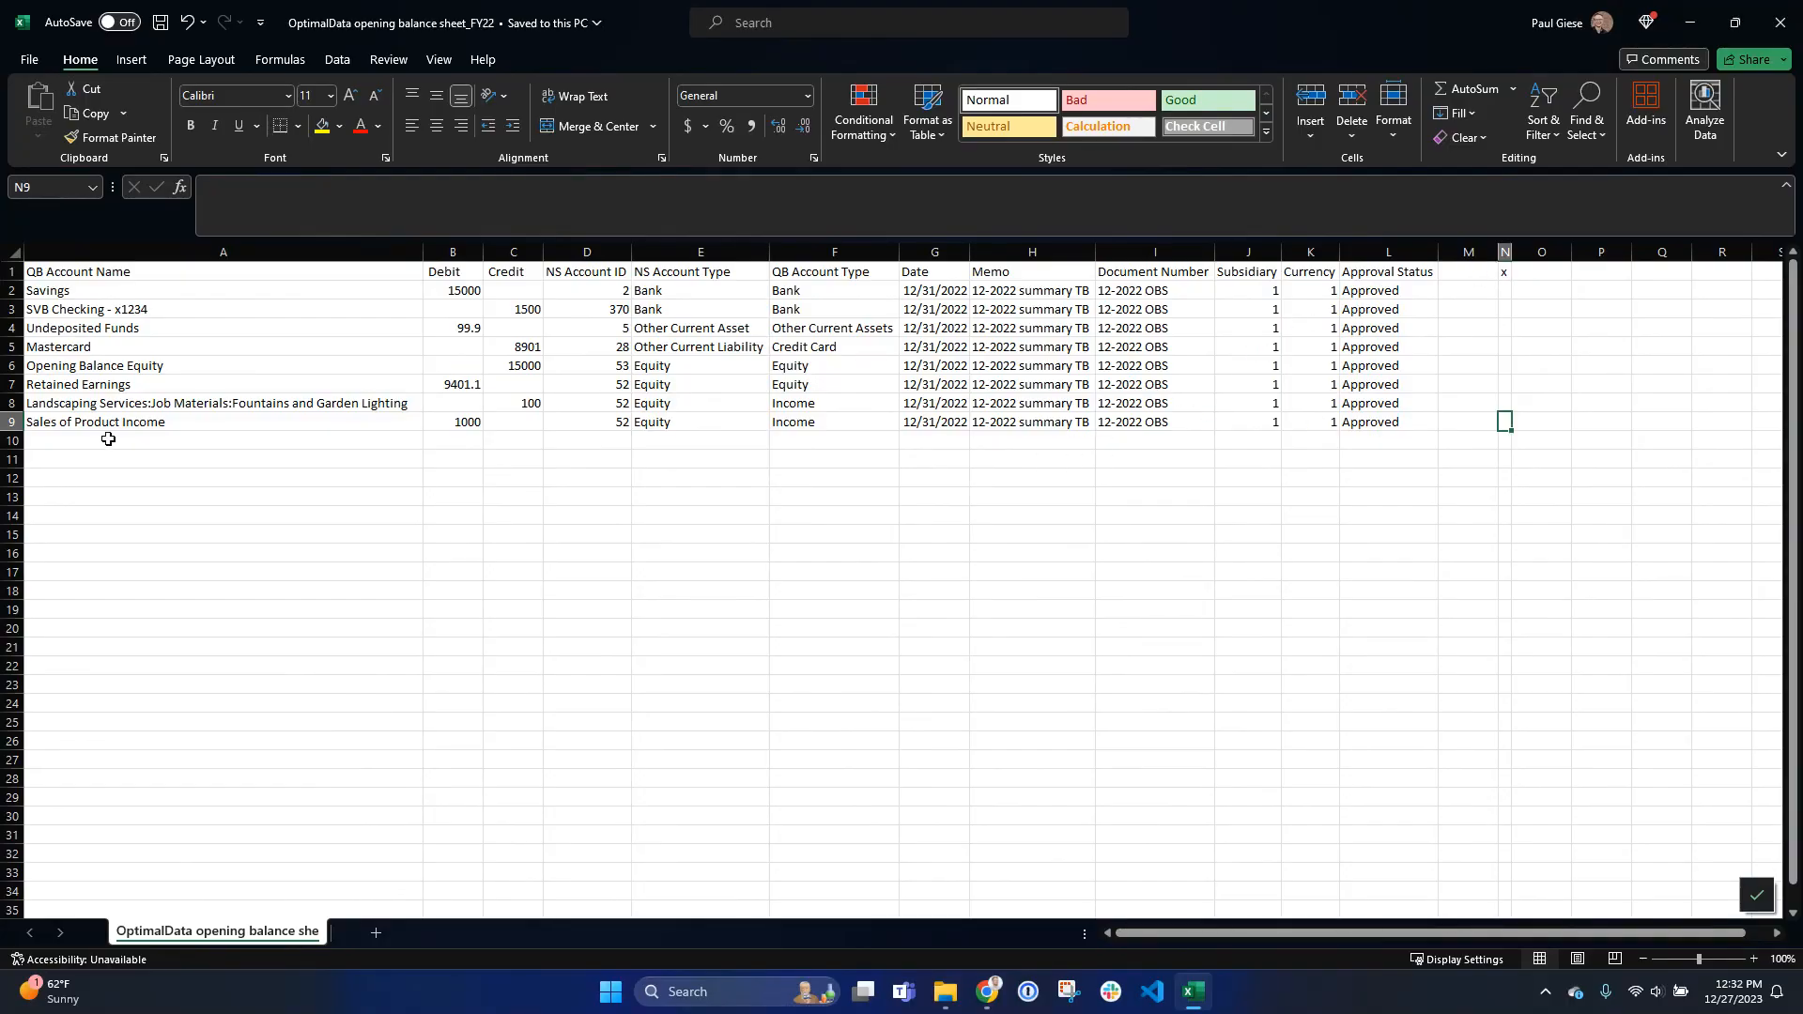
mouse_move(1469, 252)
left_mouse_down()
mouse_move(1514, 251)
mouse_move(1484, 252)
left_mouse_up()
left_click(1480, 370)
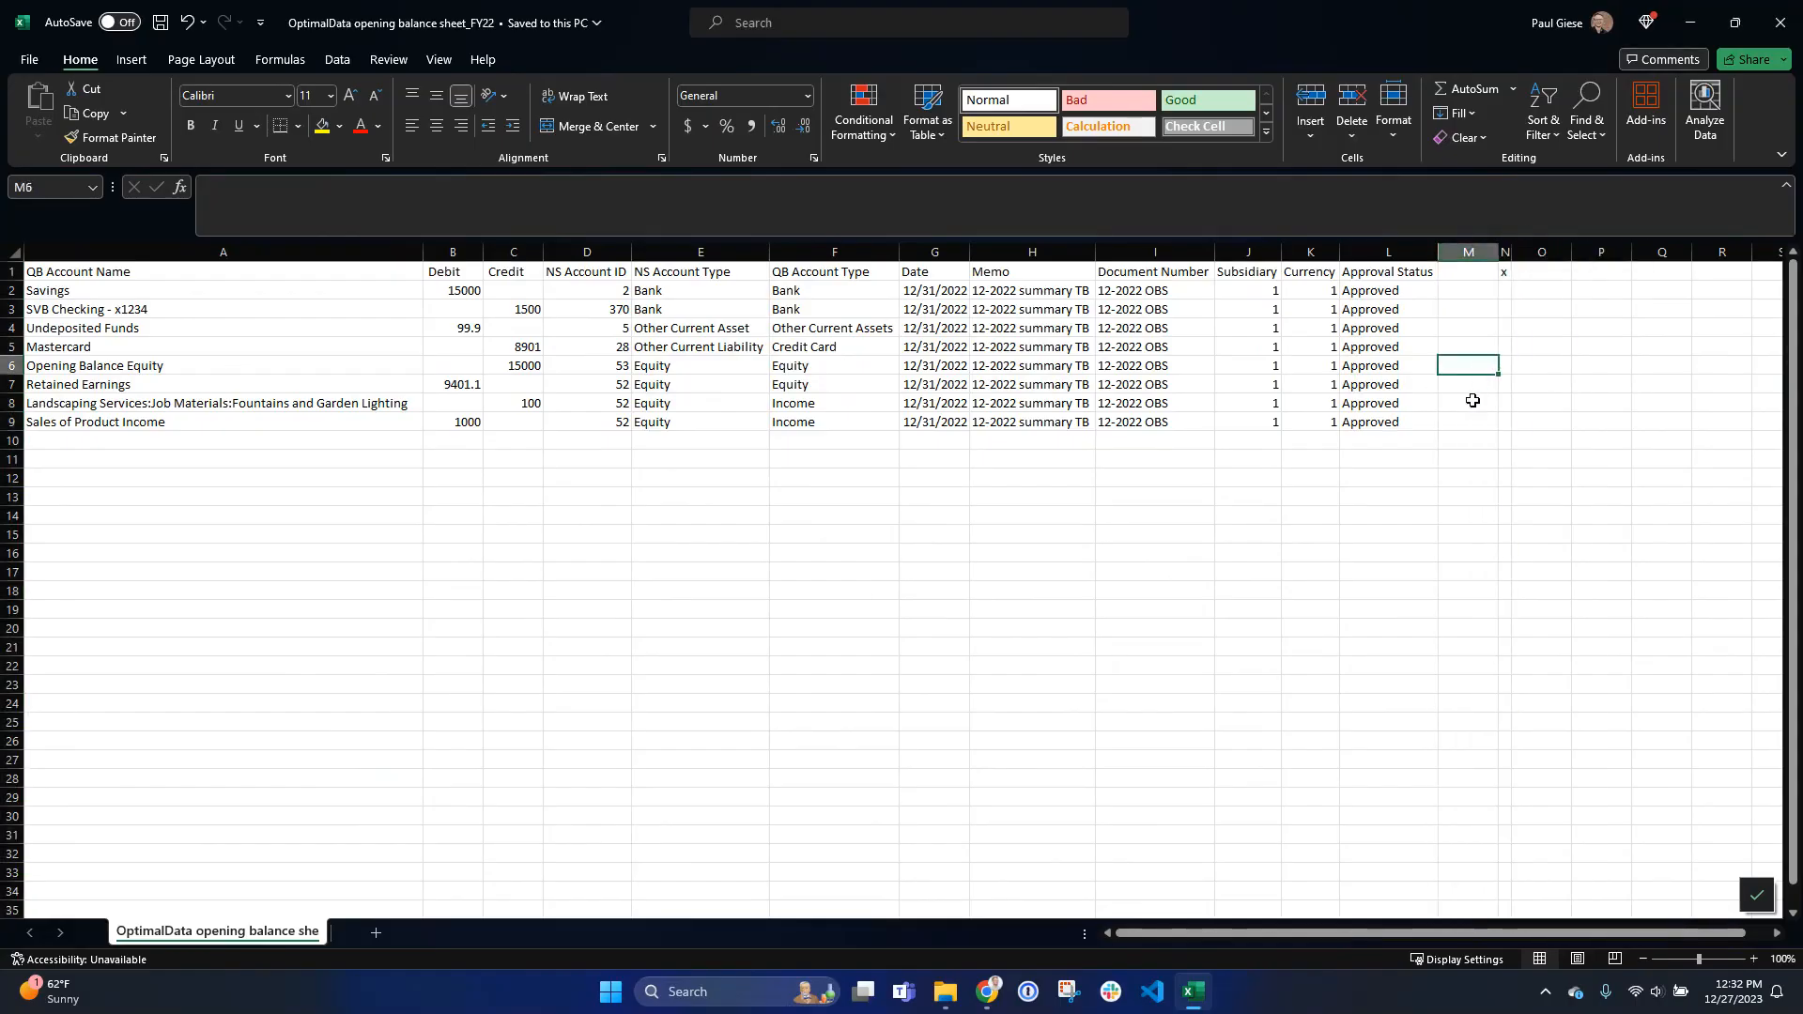
left_click(1470, 251)
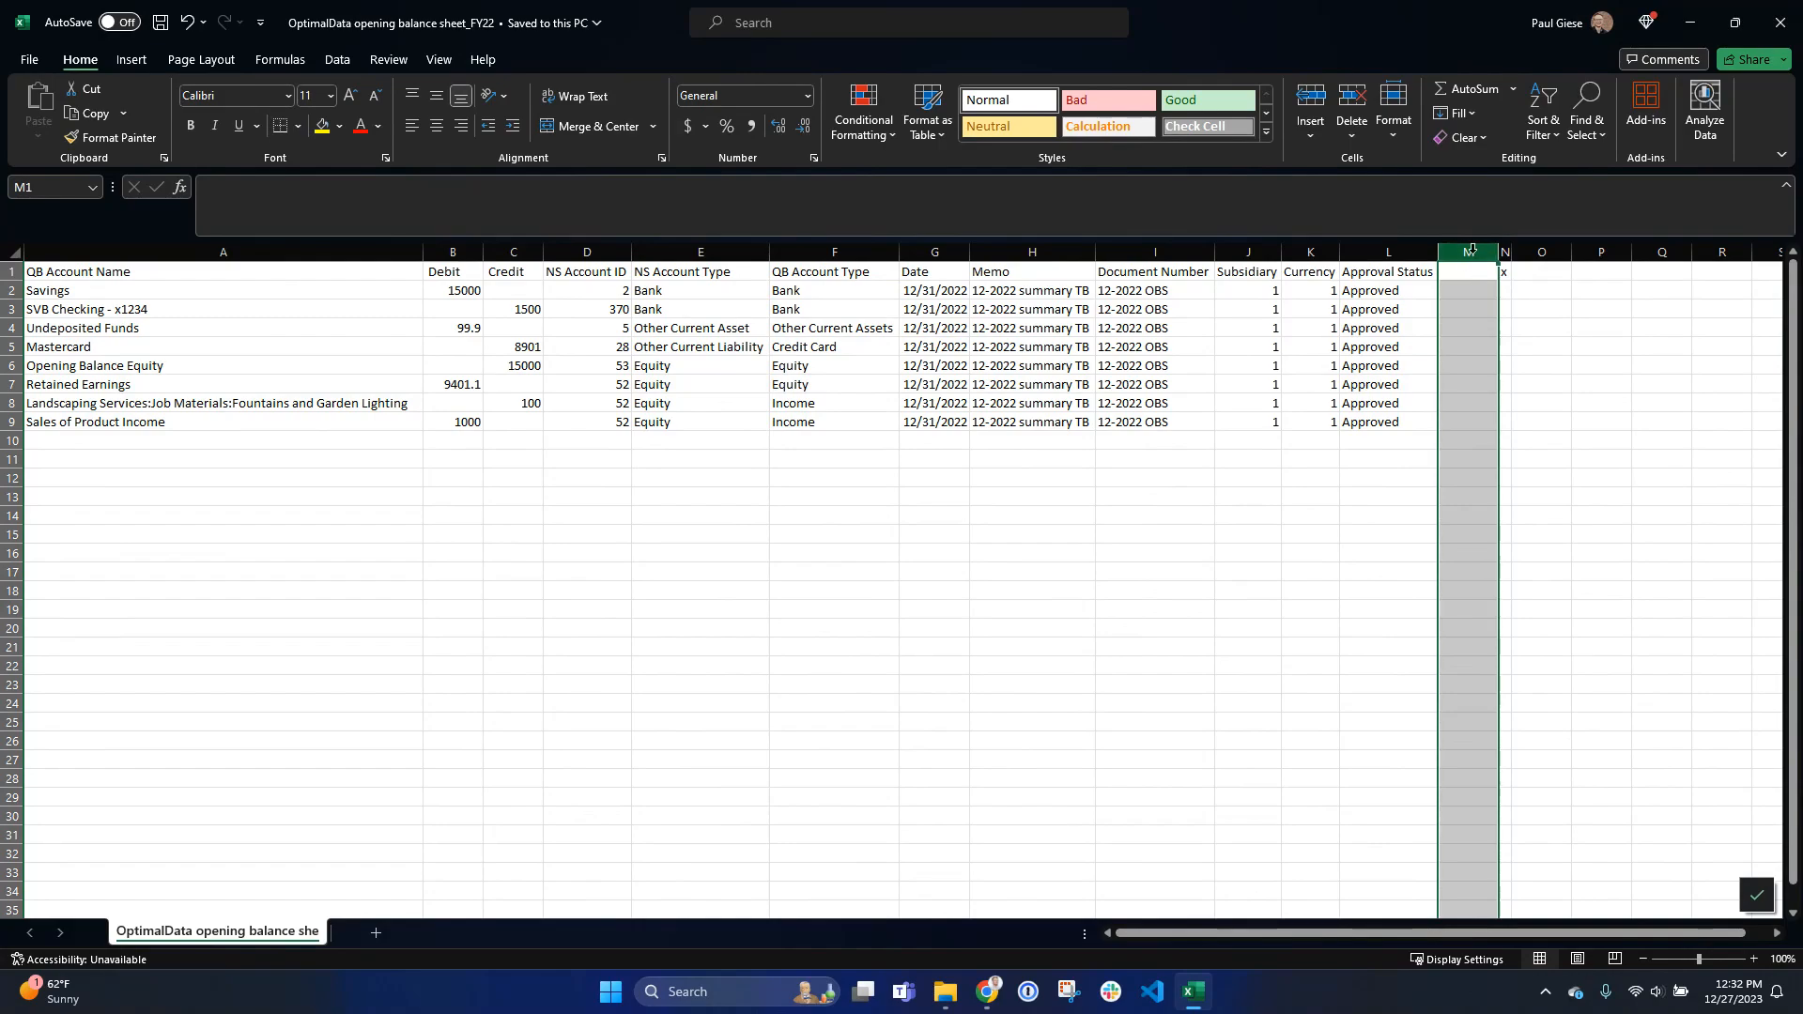
left_click(1505, 422)
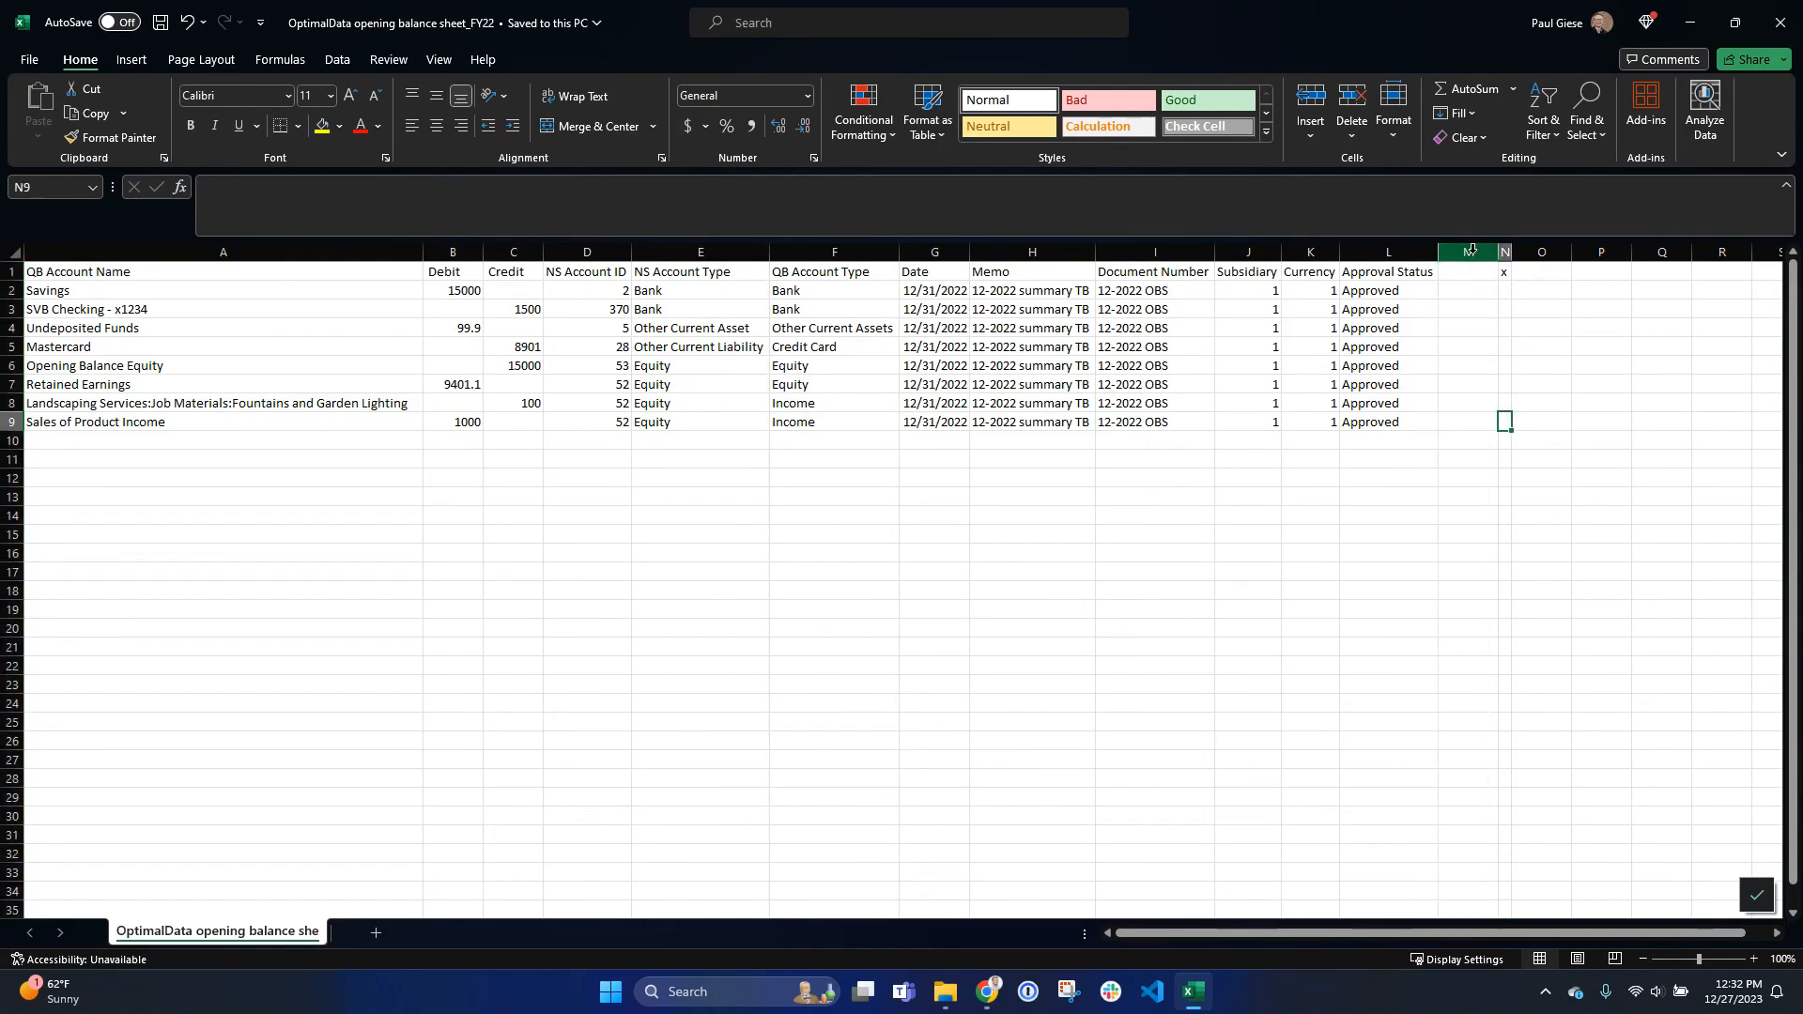
left_click(1385, 420)
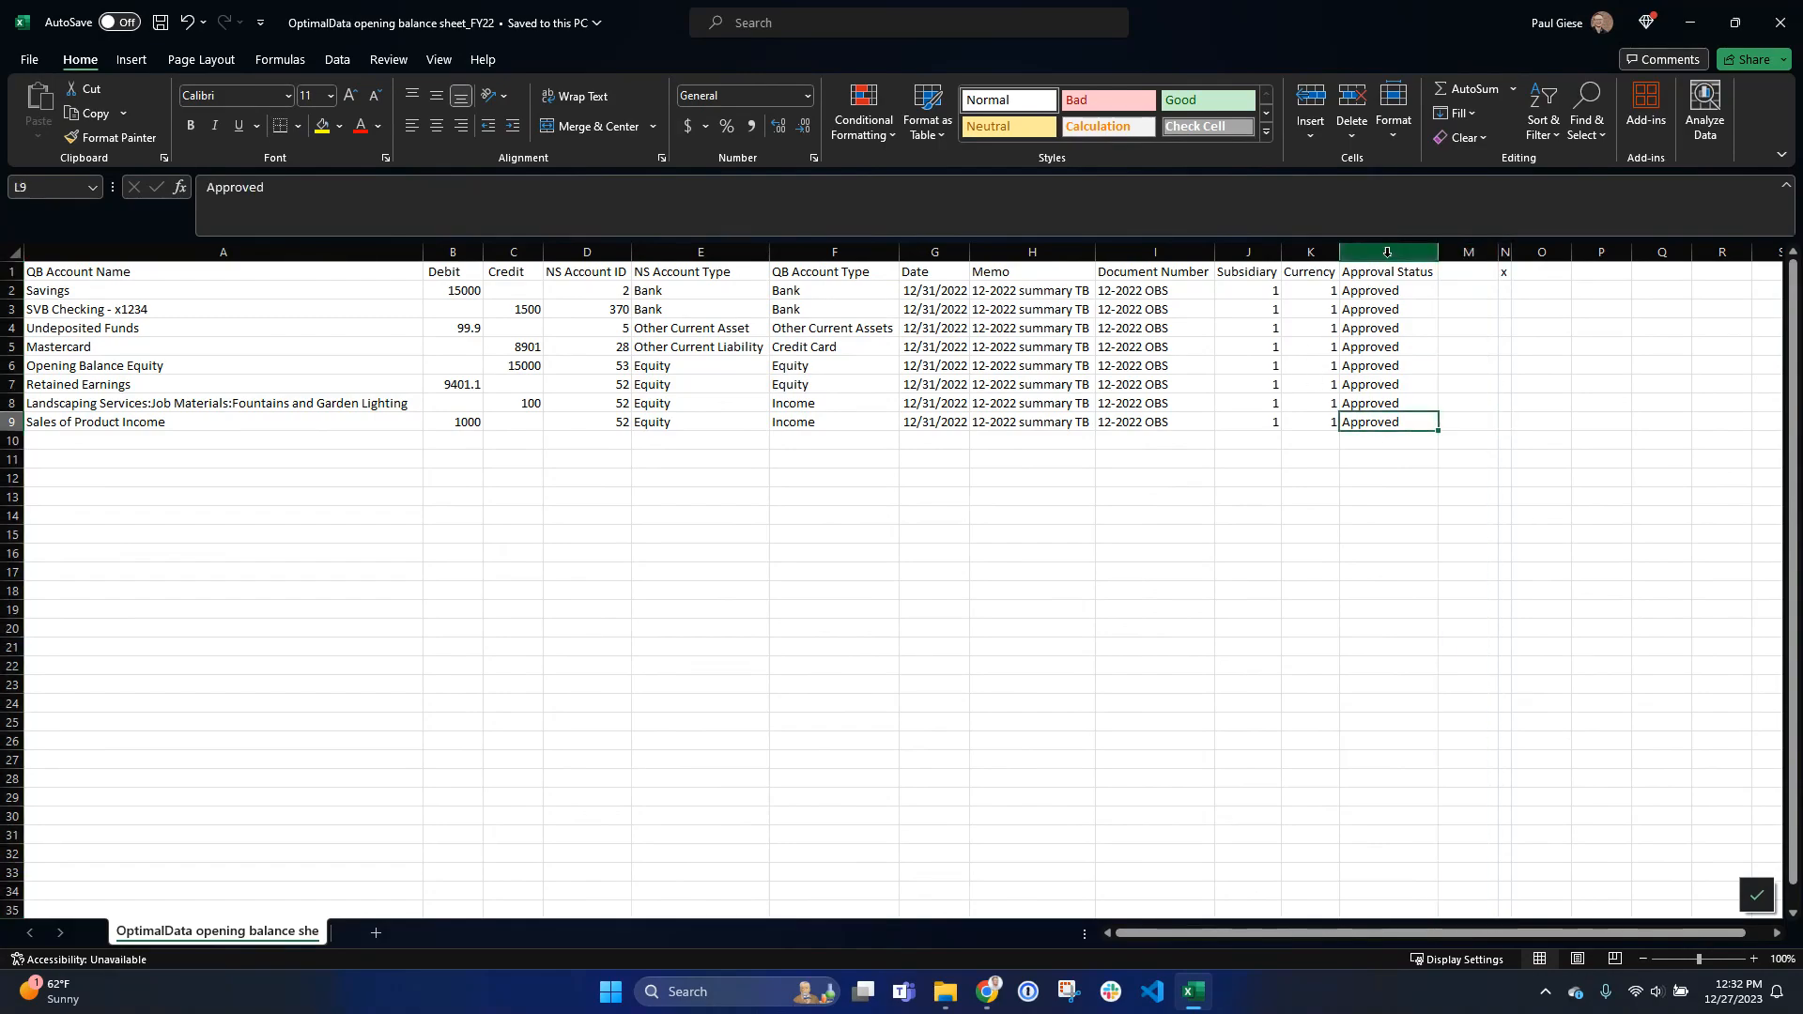
left_click_drag(1469, 252, 1505, 256)
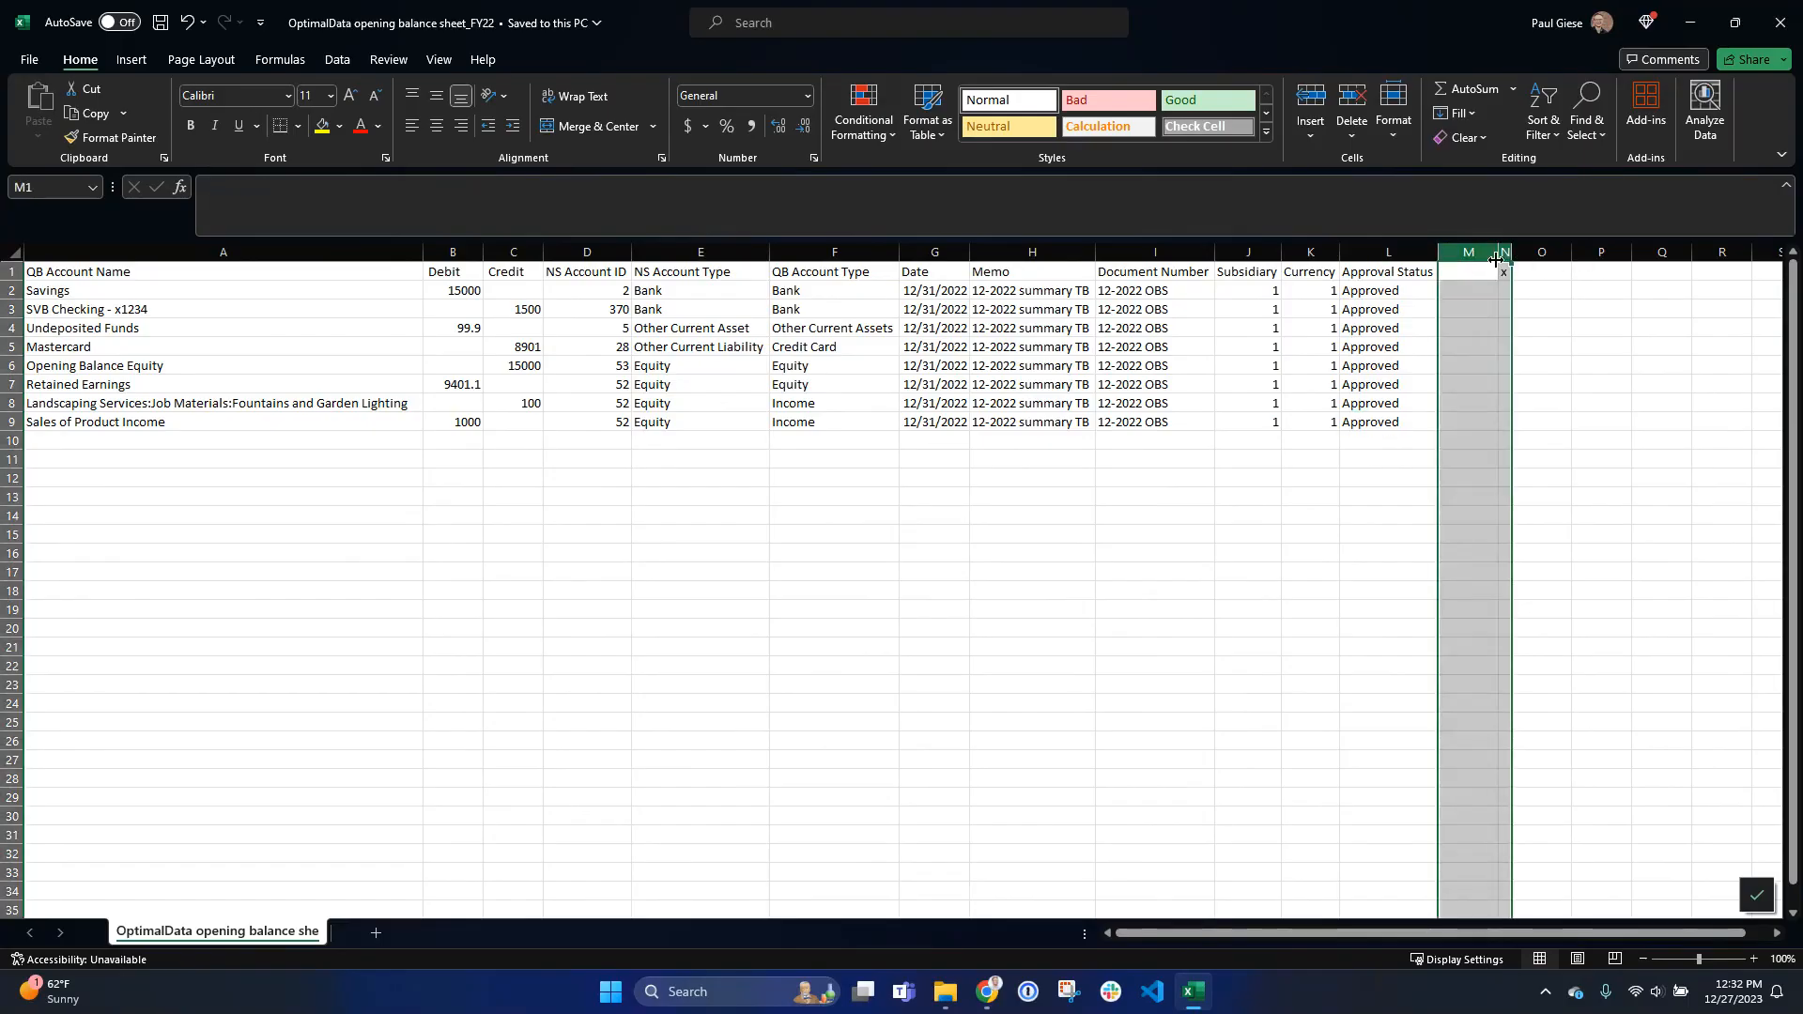
double_click(1497, 260)
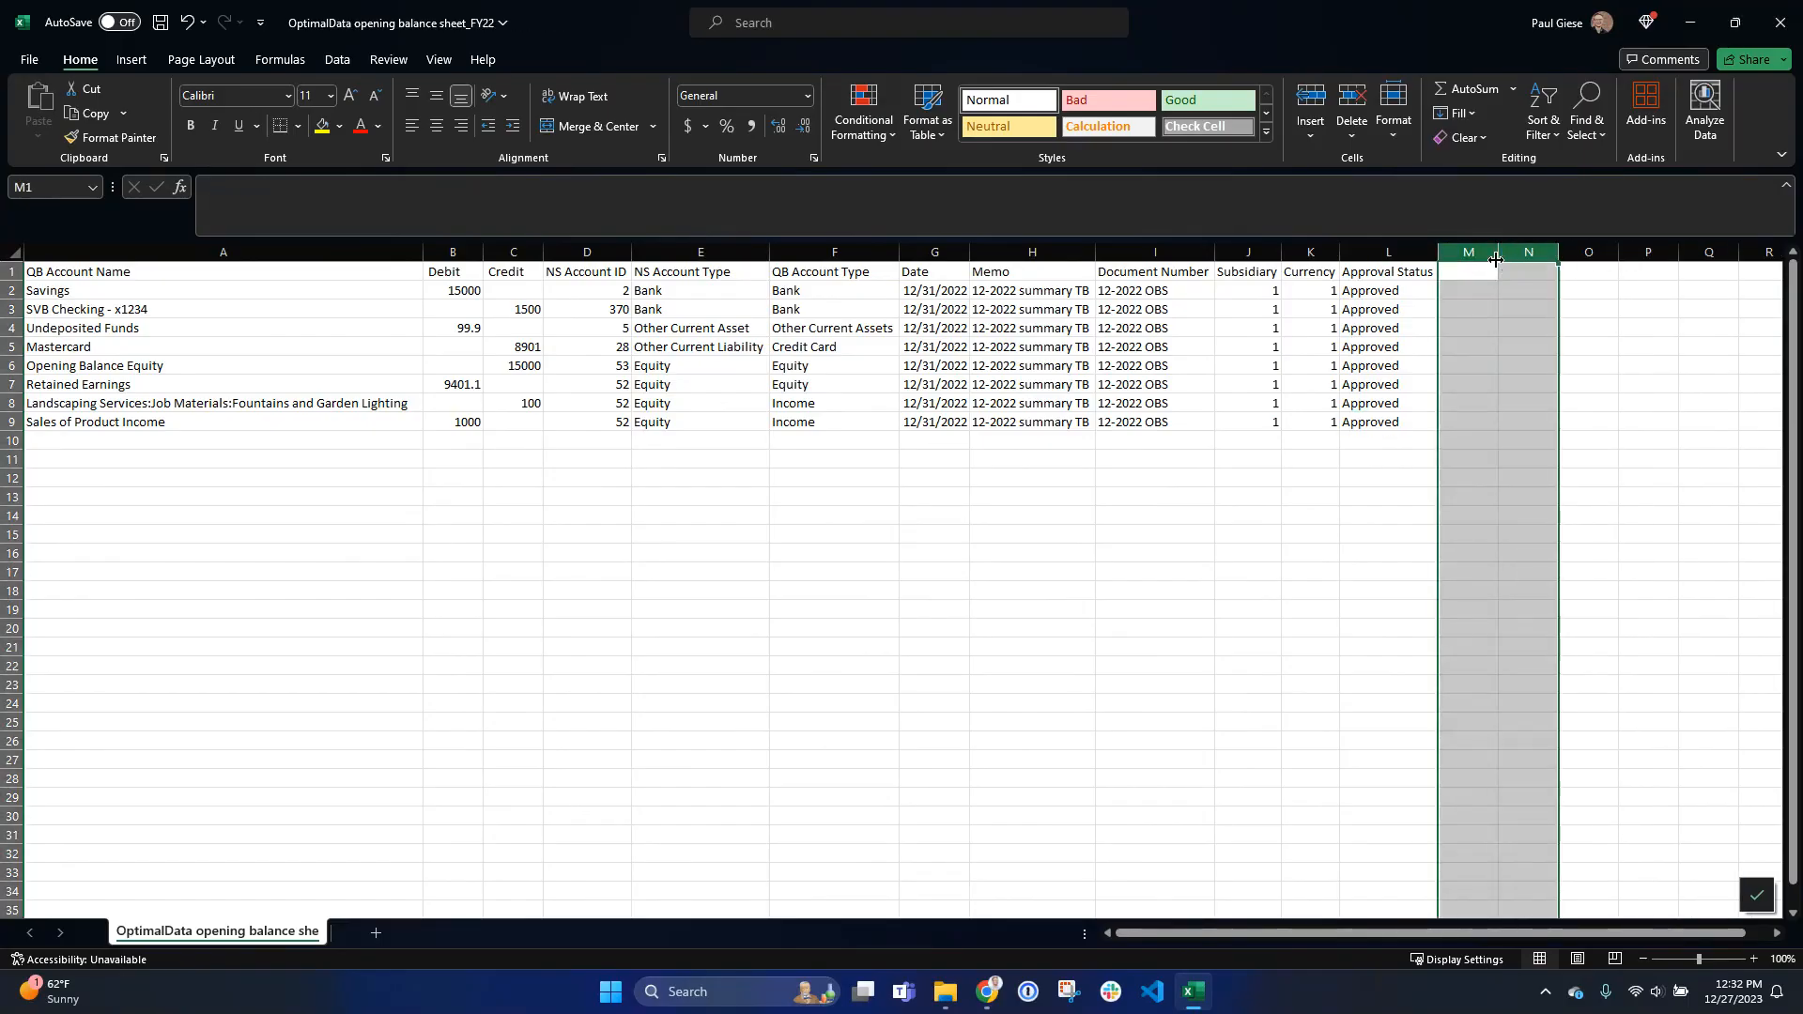
key("ctrl+s")
key("ctrl+End")
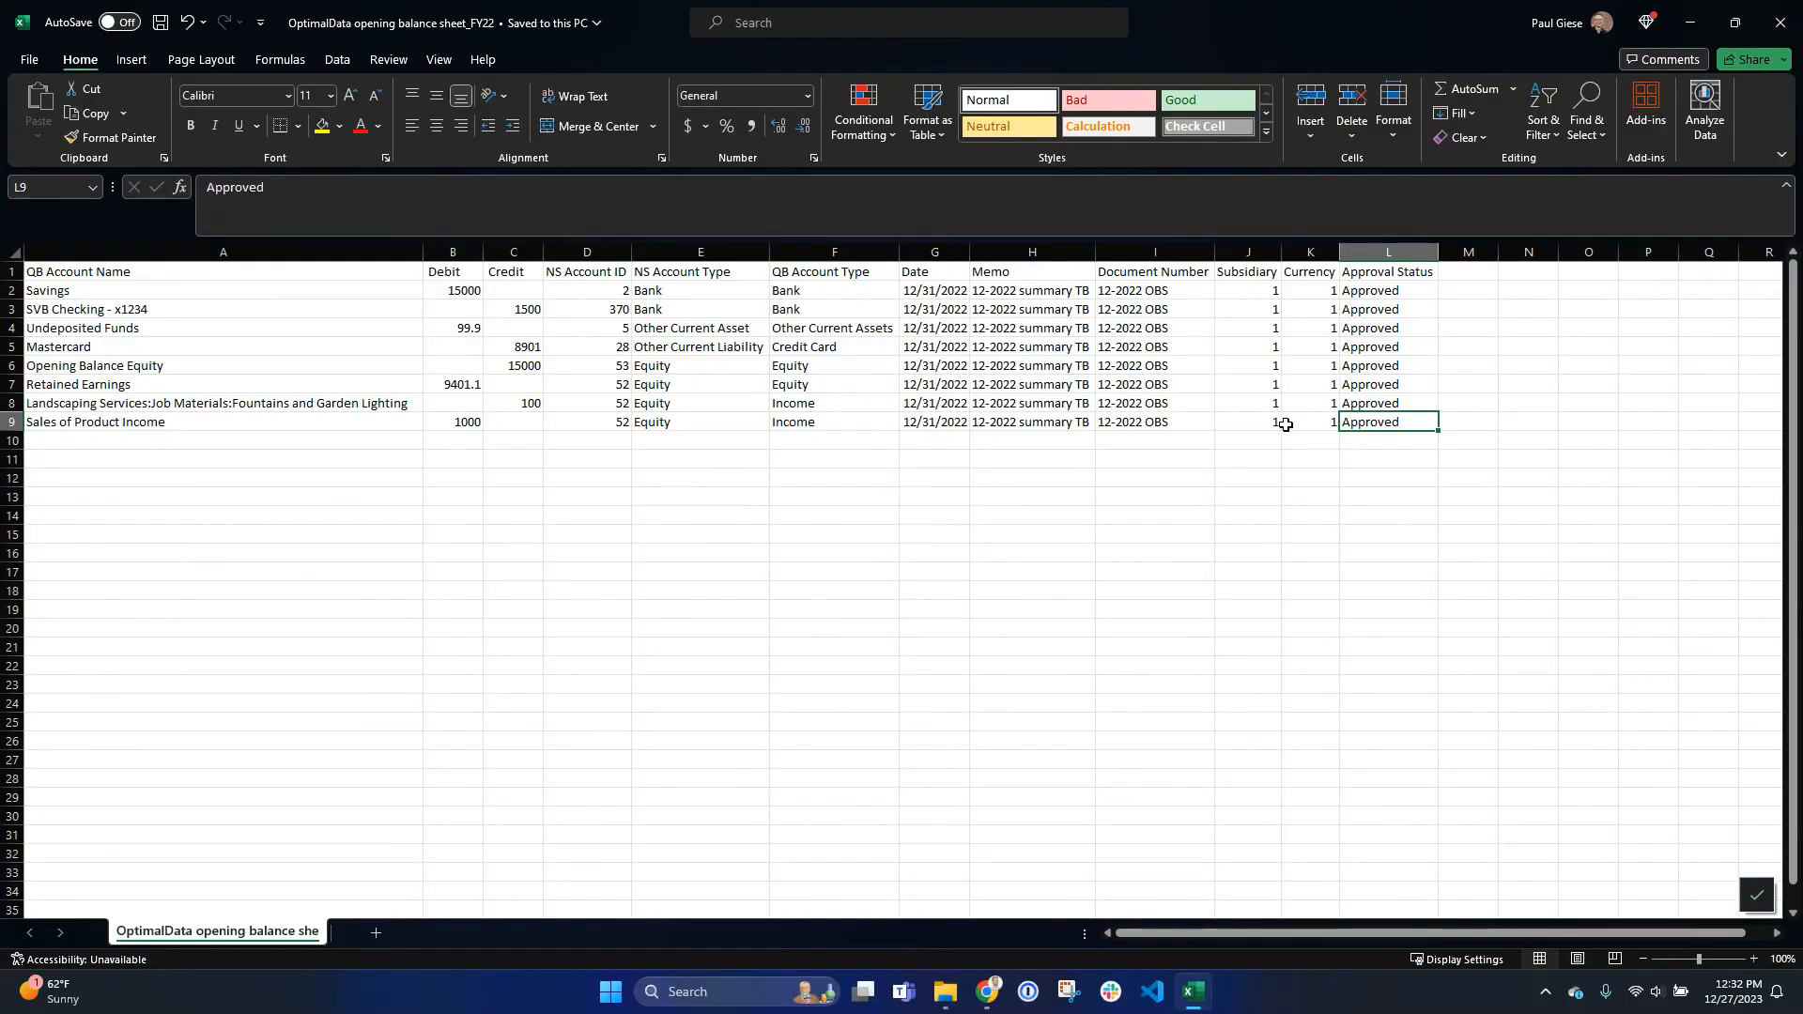
- Close the workbook, switch to NetSuite and open the CSV records import assistant, turning off its welcome message for next time
left_click(1789, 20)
key("alt+Tab")
left_click(955, 465)
mouse_move(789, 162)
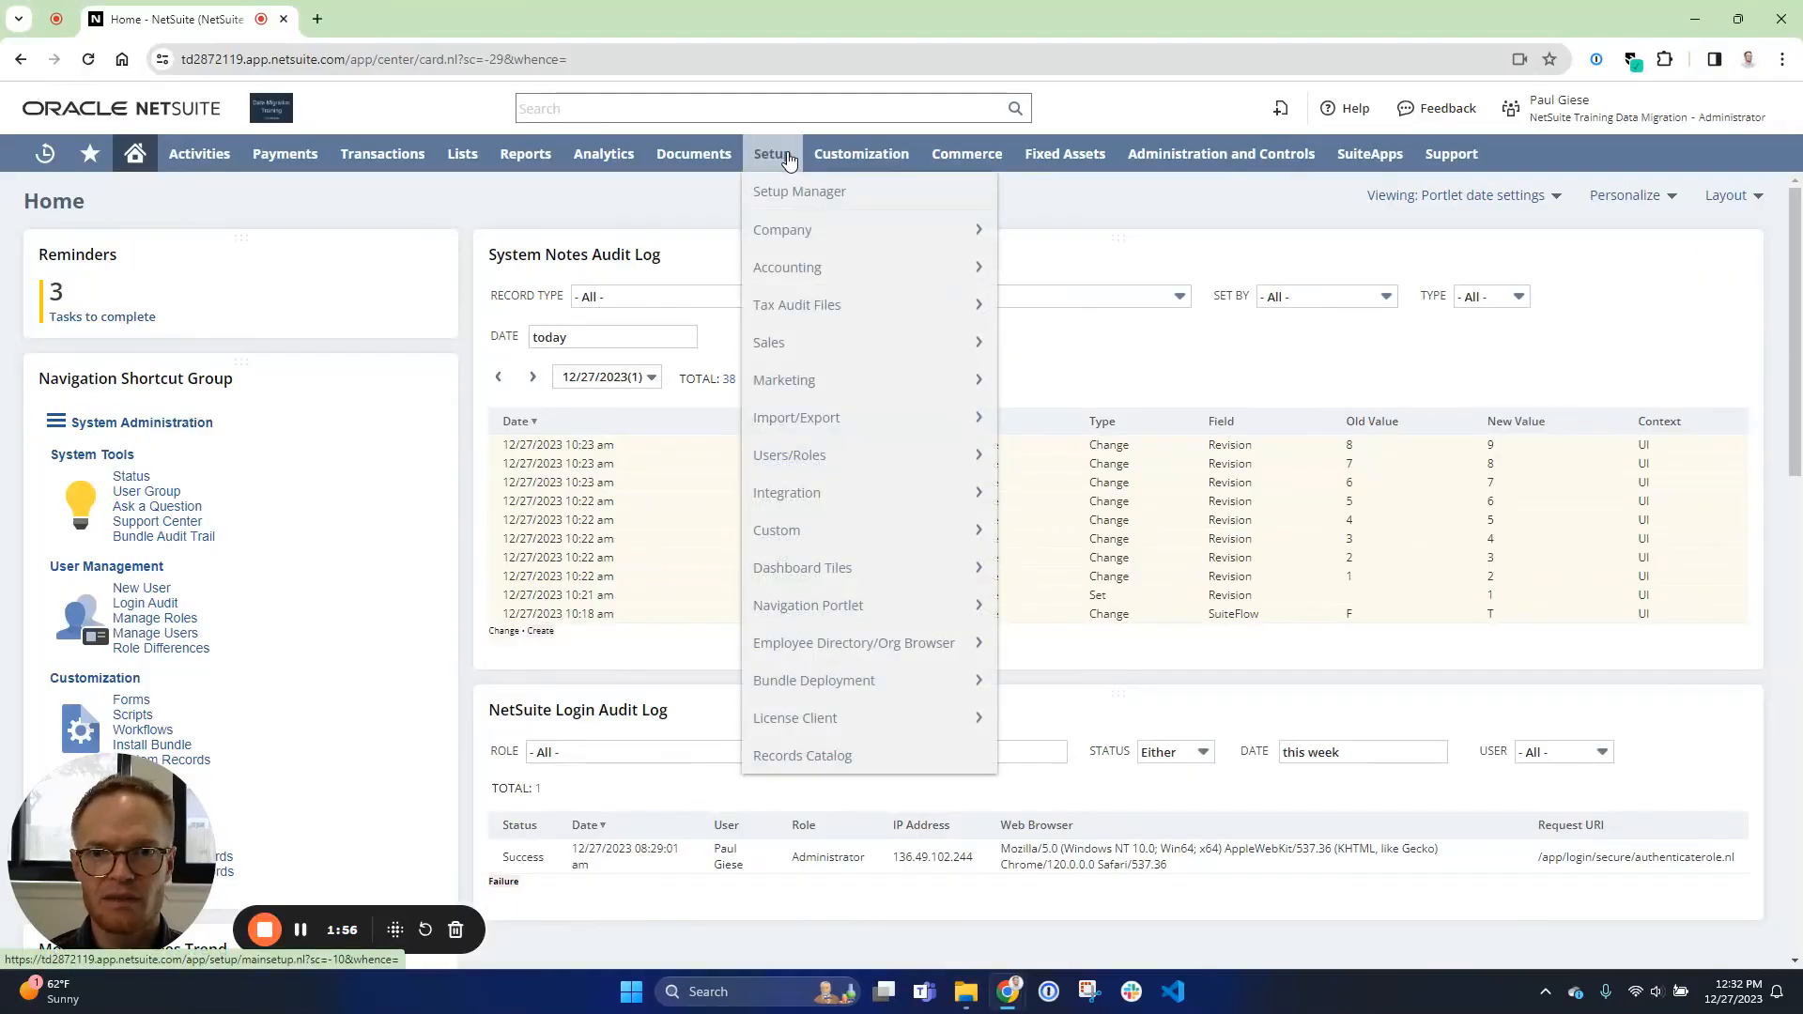
mouse_move(807, 418)
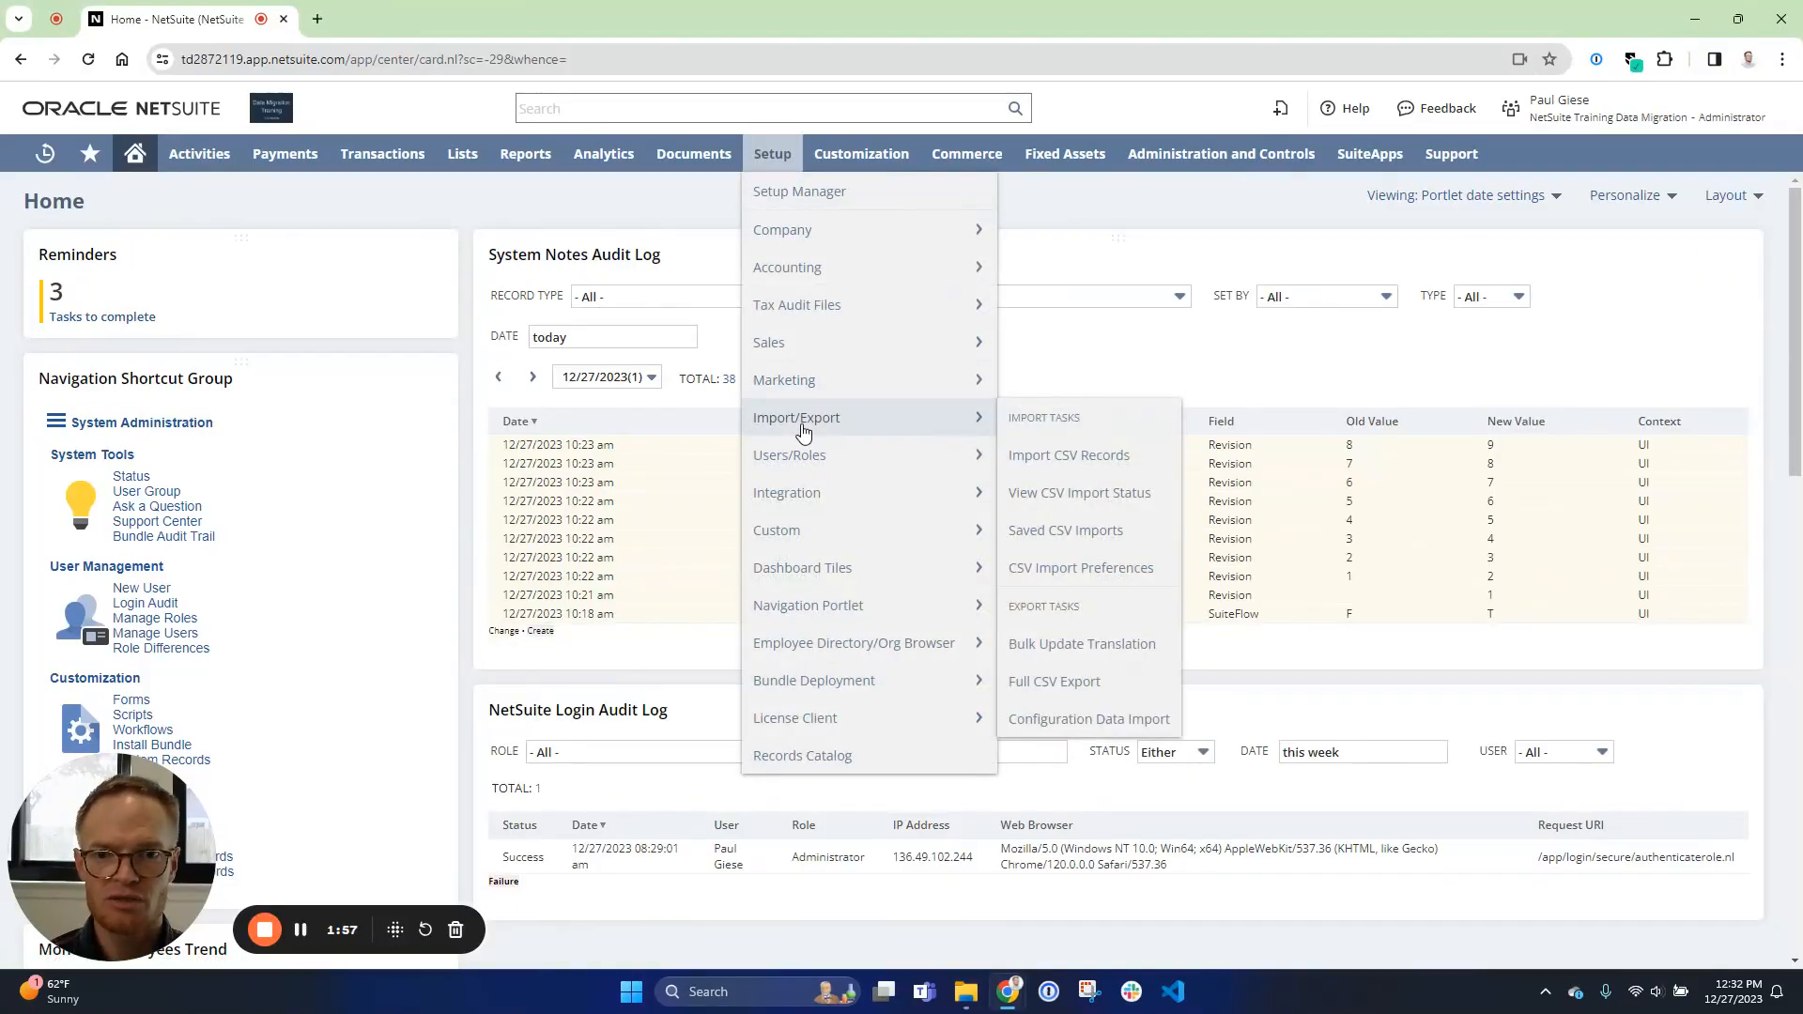
left_click(1094, 468)
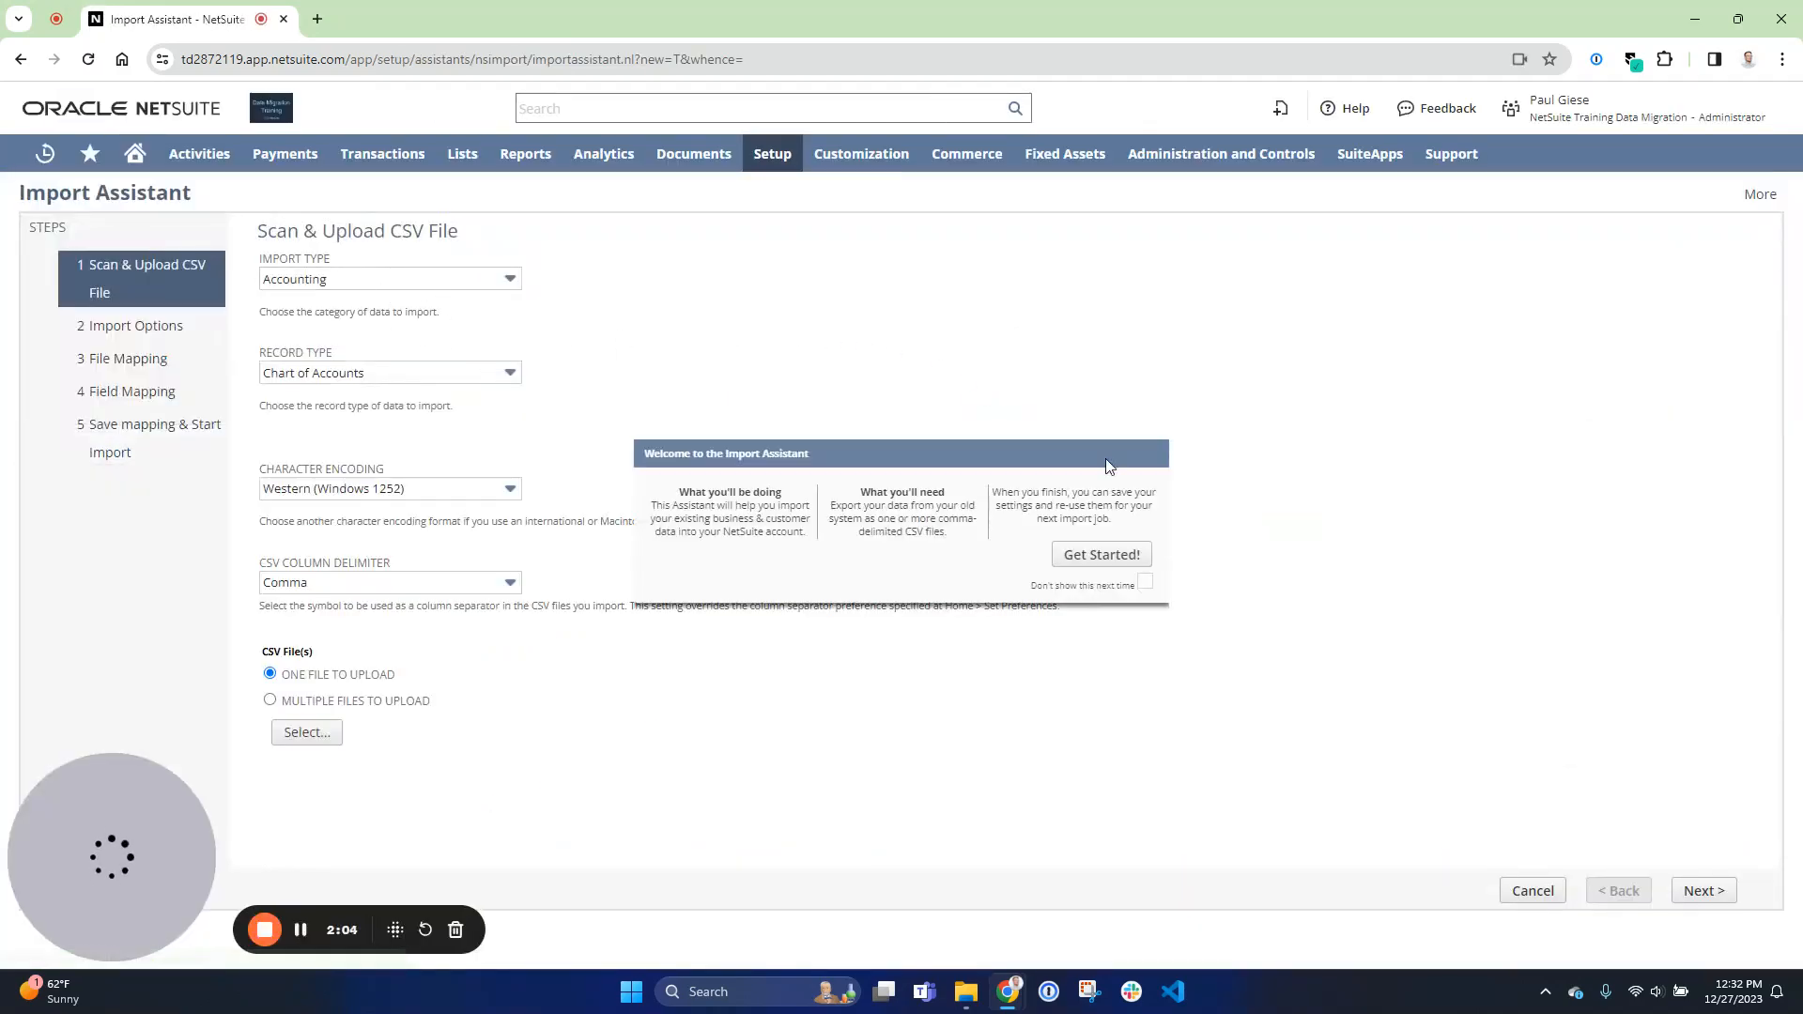
left_click(1146, 582)
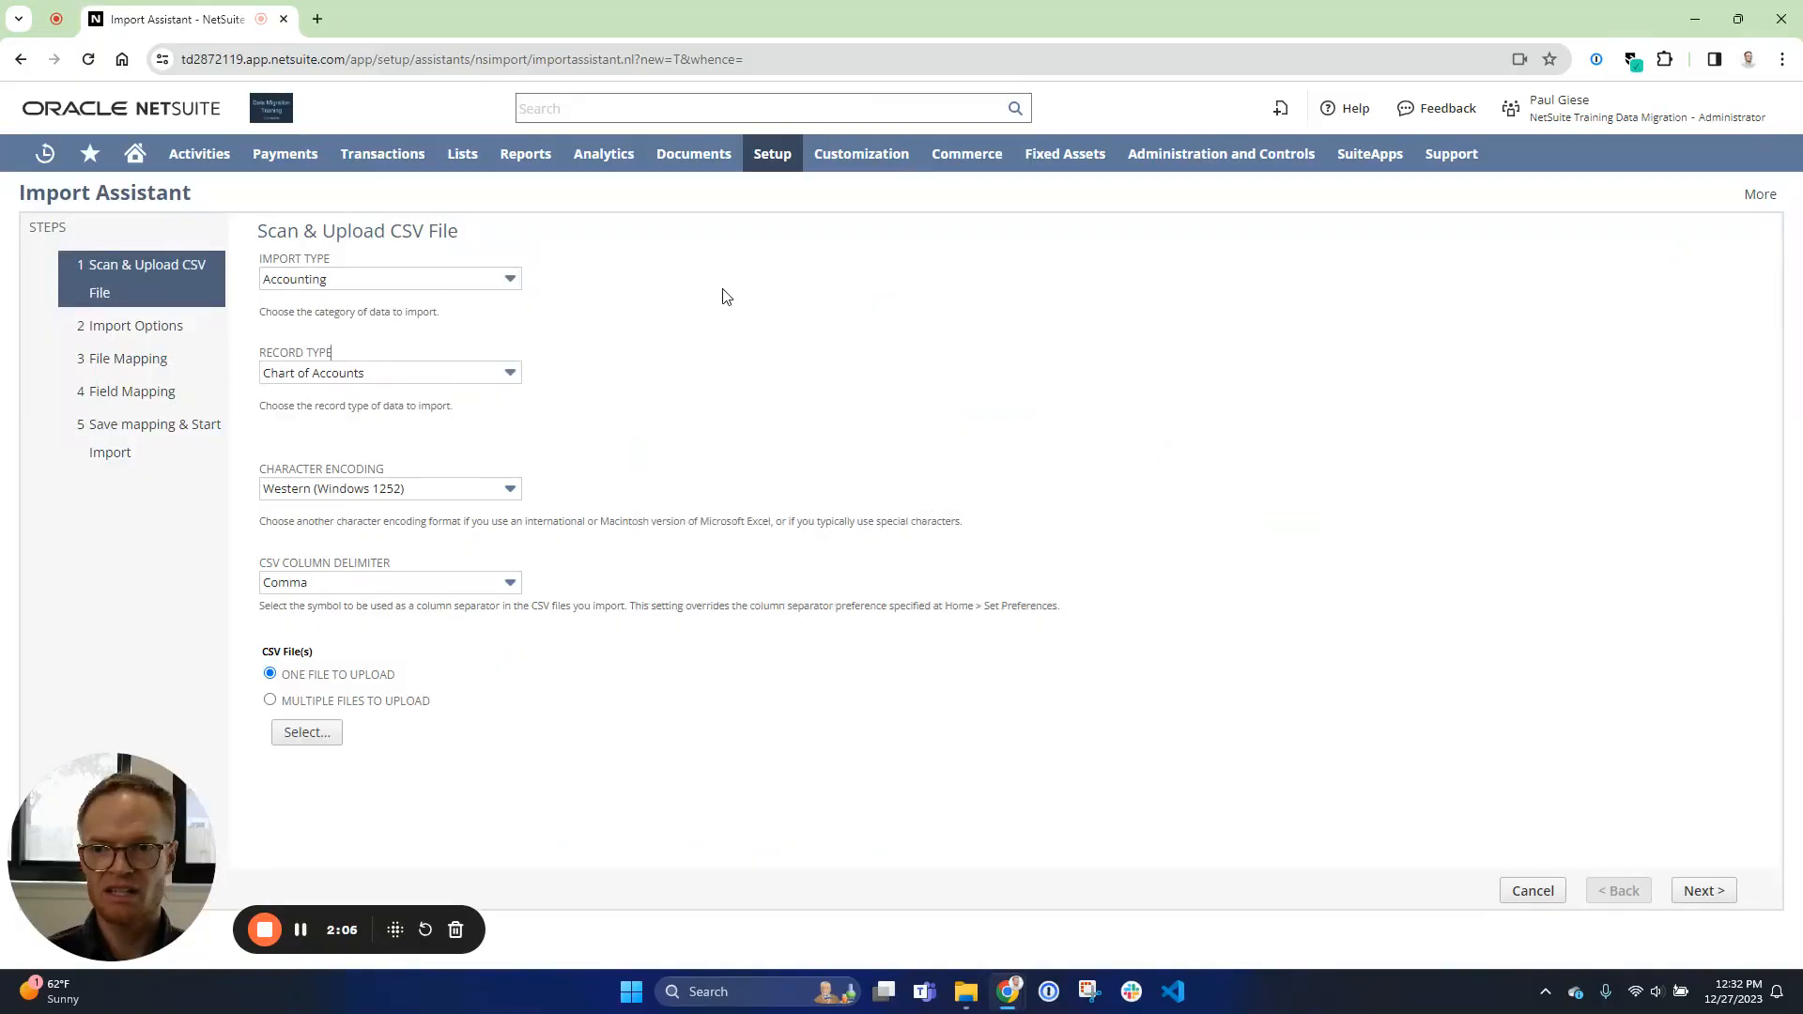
- Set the import type to Transactions and the record type to Journal Entry
left_click(330, 291)
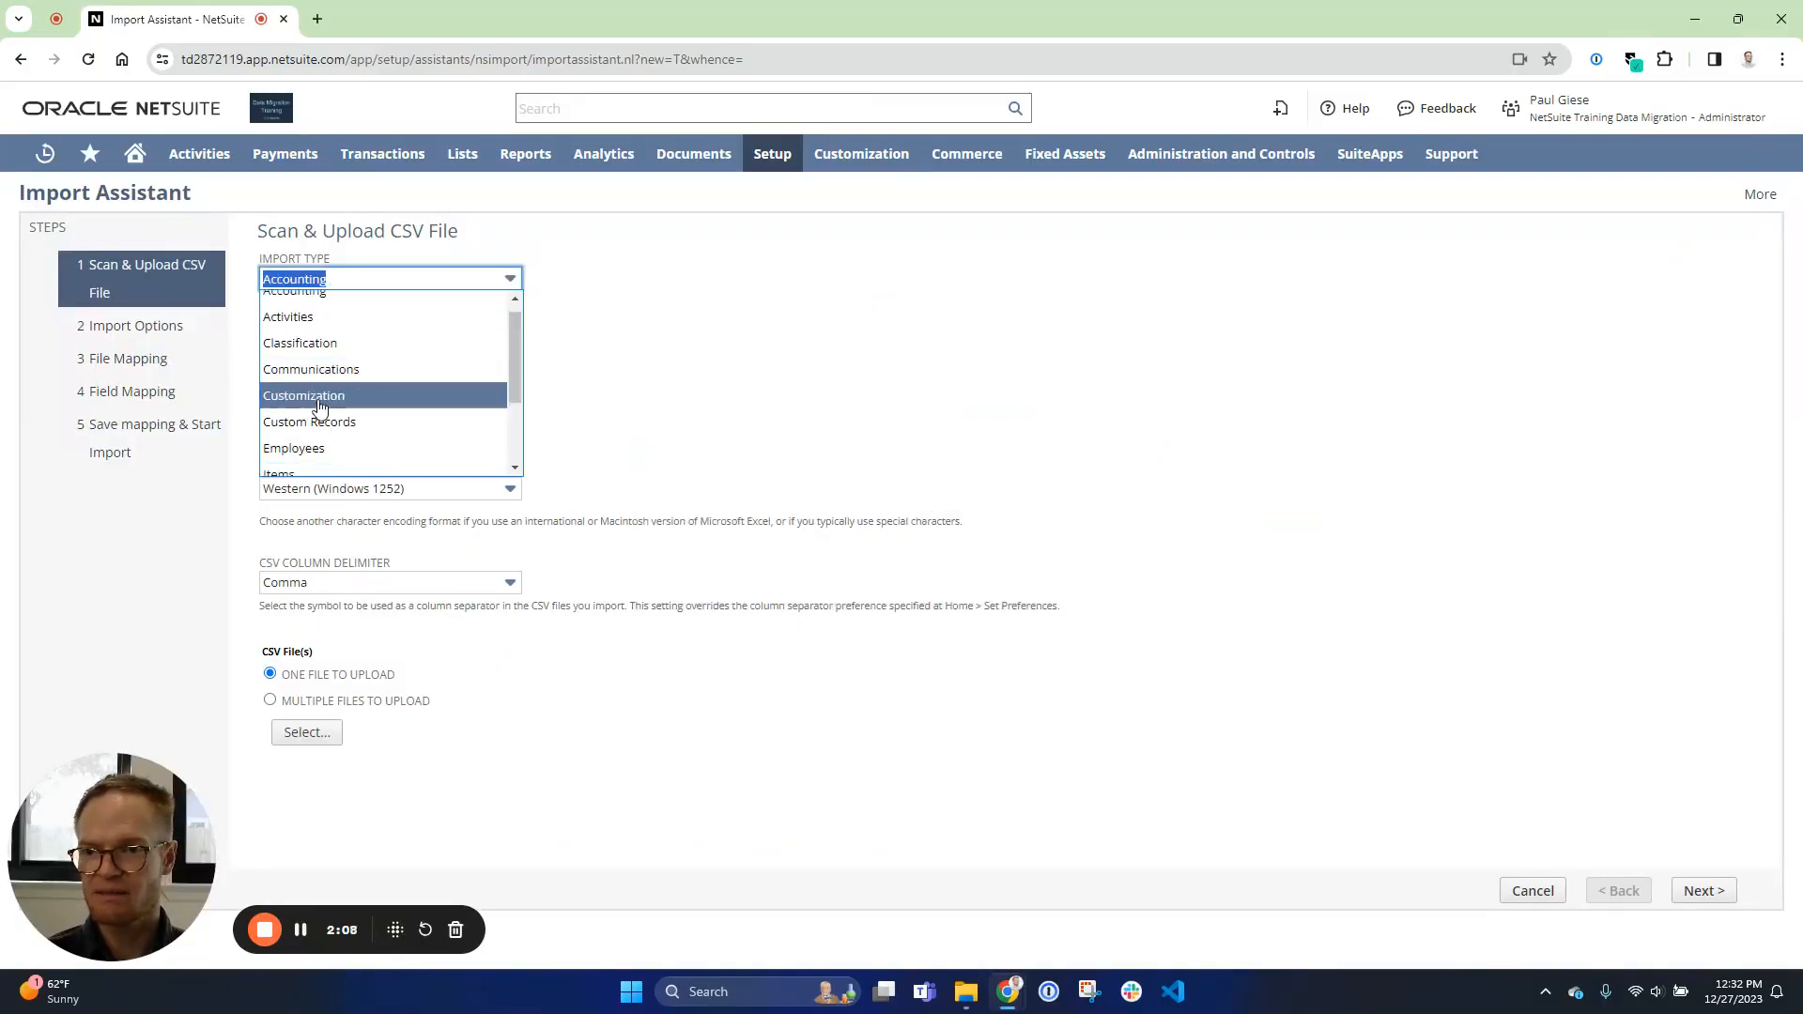
scroll(324, 427, "down", 2)
left_click(328, 447)
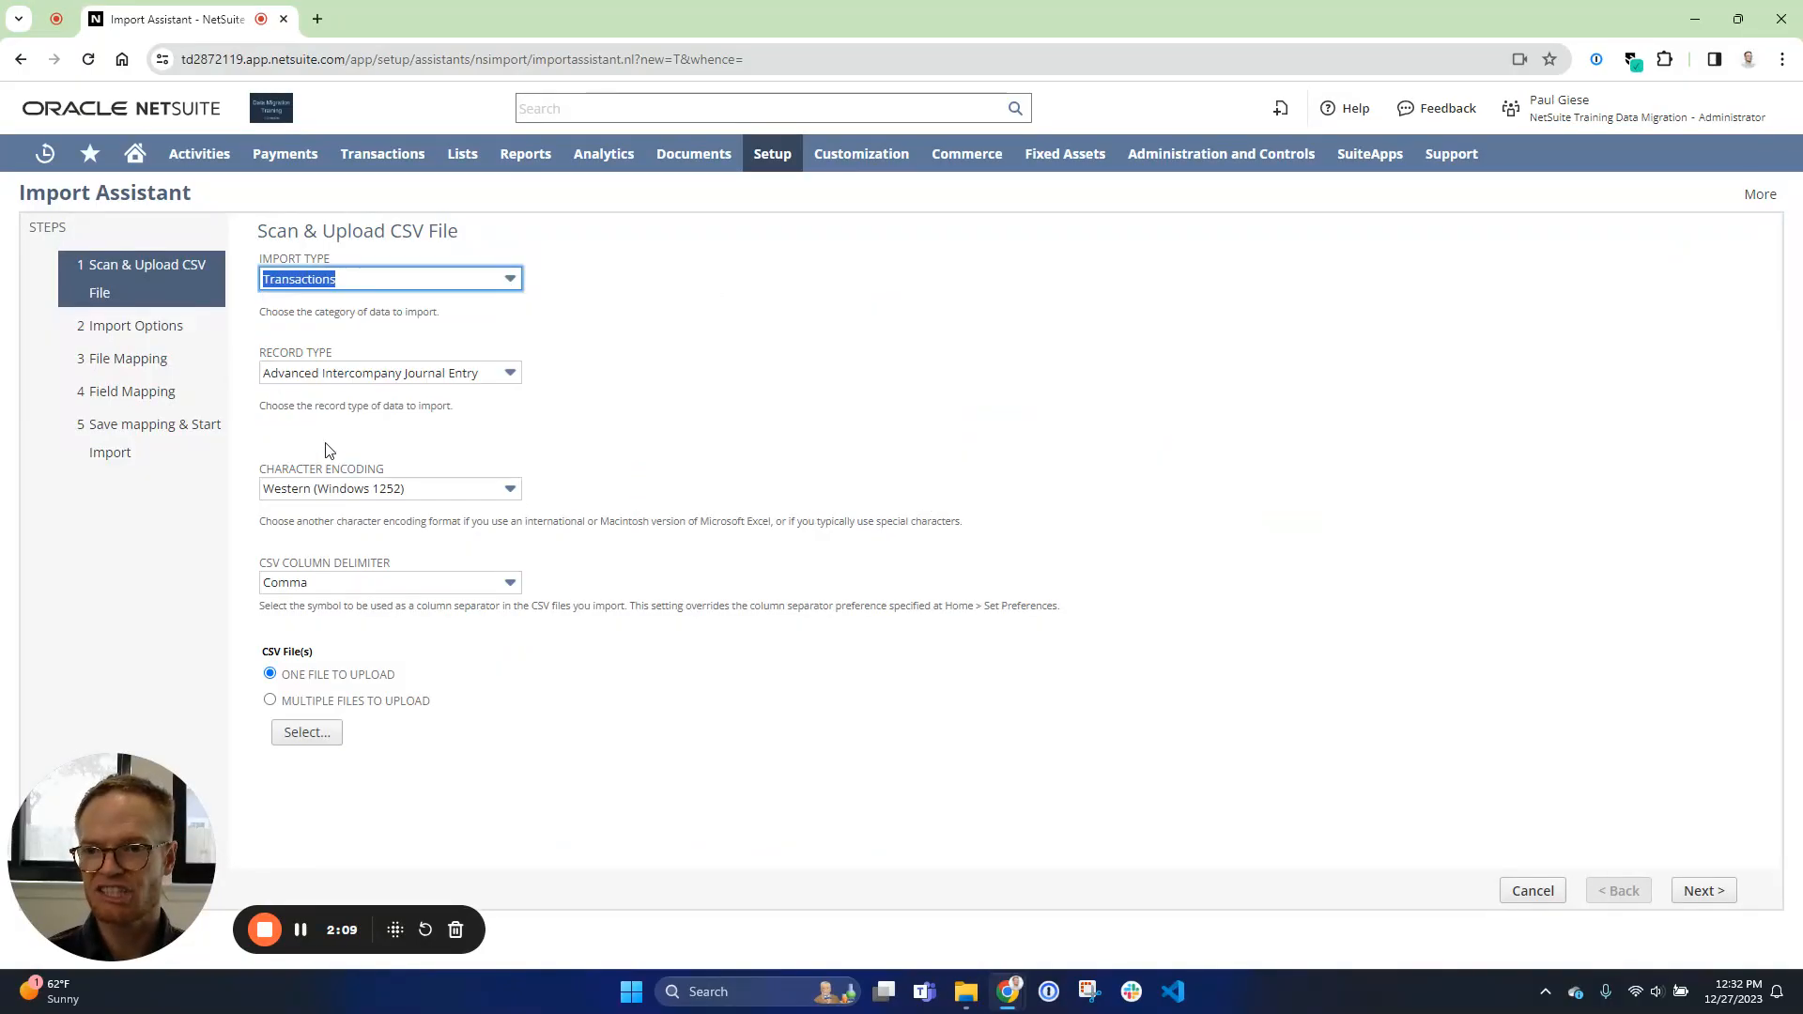
left_click(368, 374)
scroll(346, 465, "down", 4)
scroll(328, 470, "down", 1)
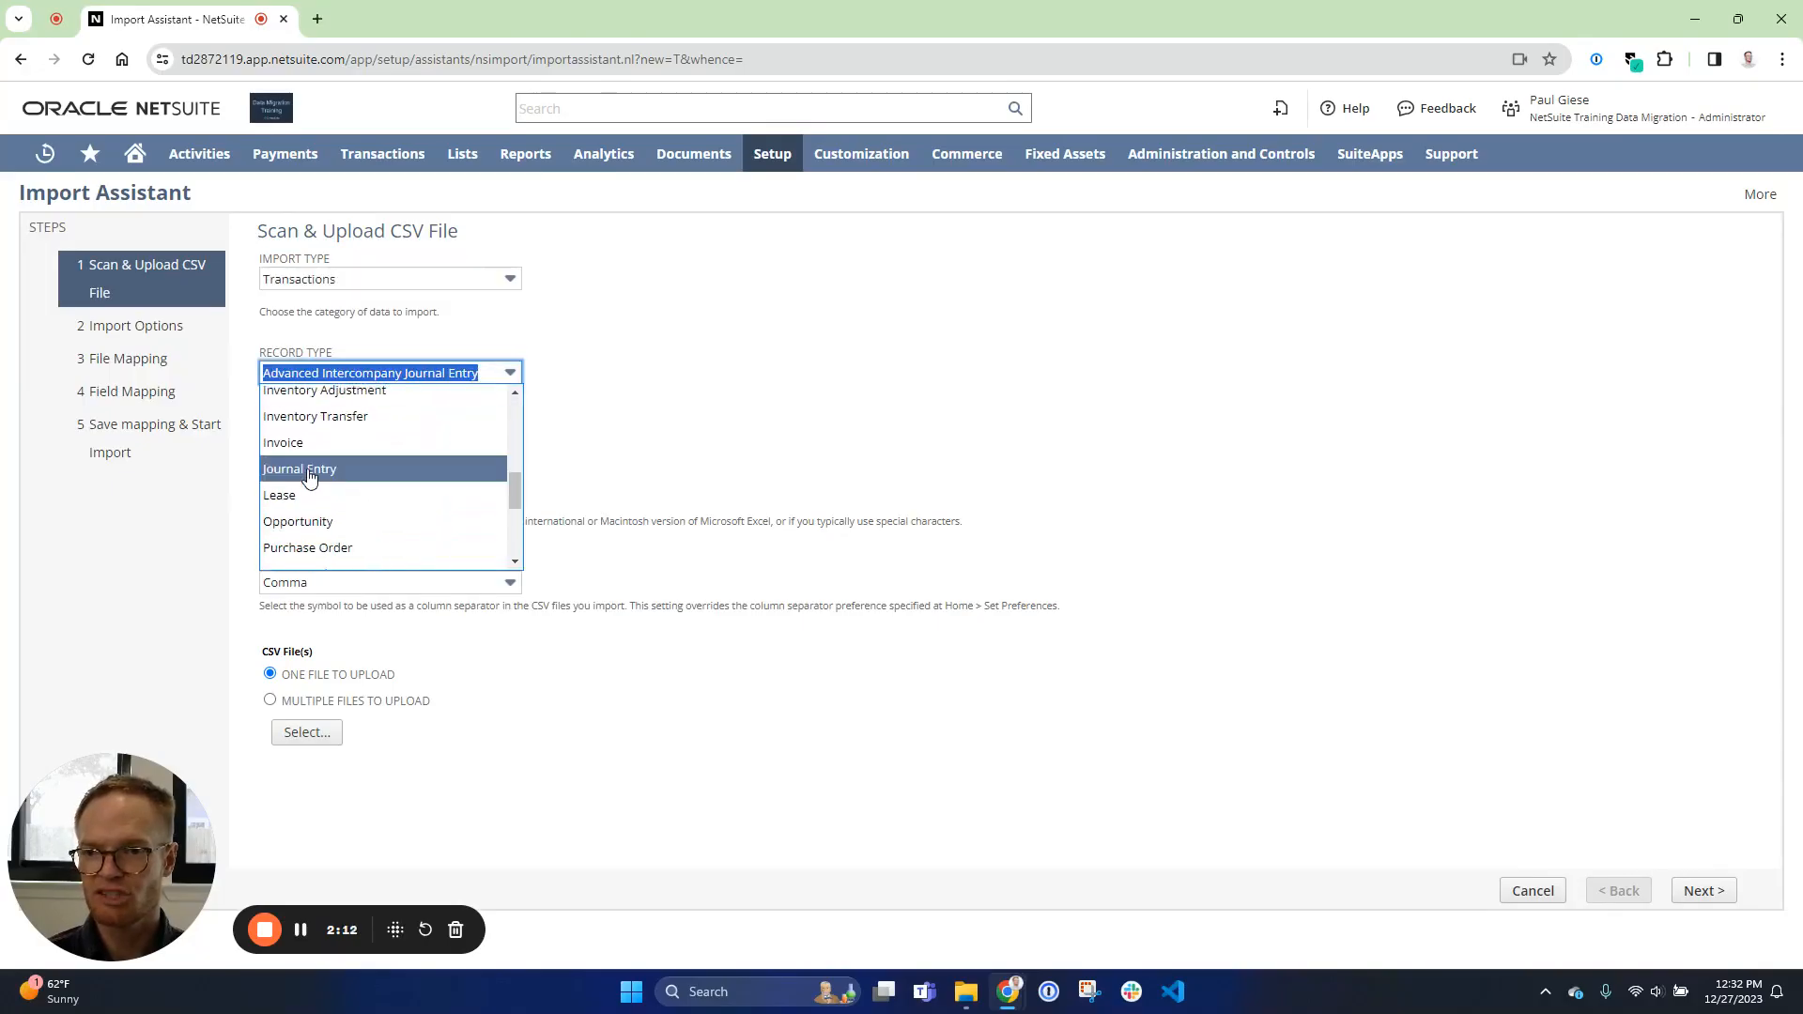
left_click(310, 474)
- Select OptimalData opening balance sheet_FY22 as the single CSV file to upload and continue to the import options
left_click(304, 735)
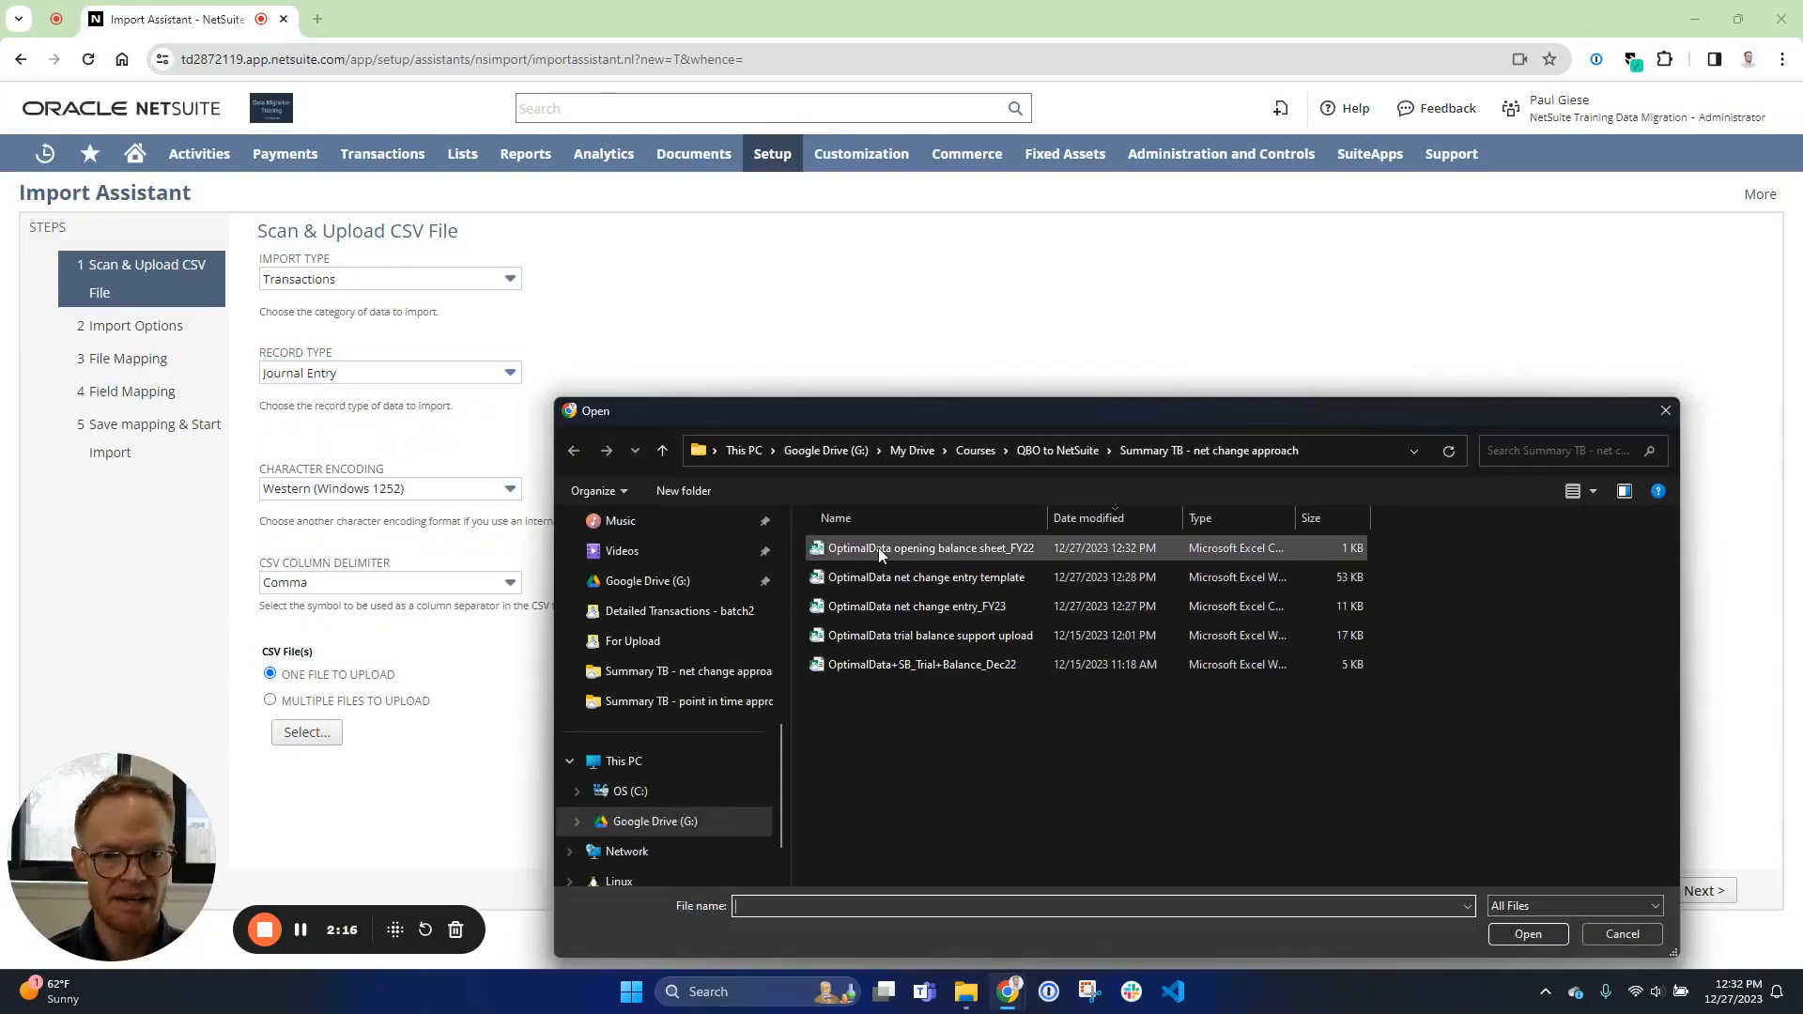
double_click(877, 548)
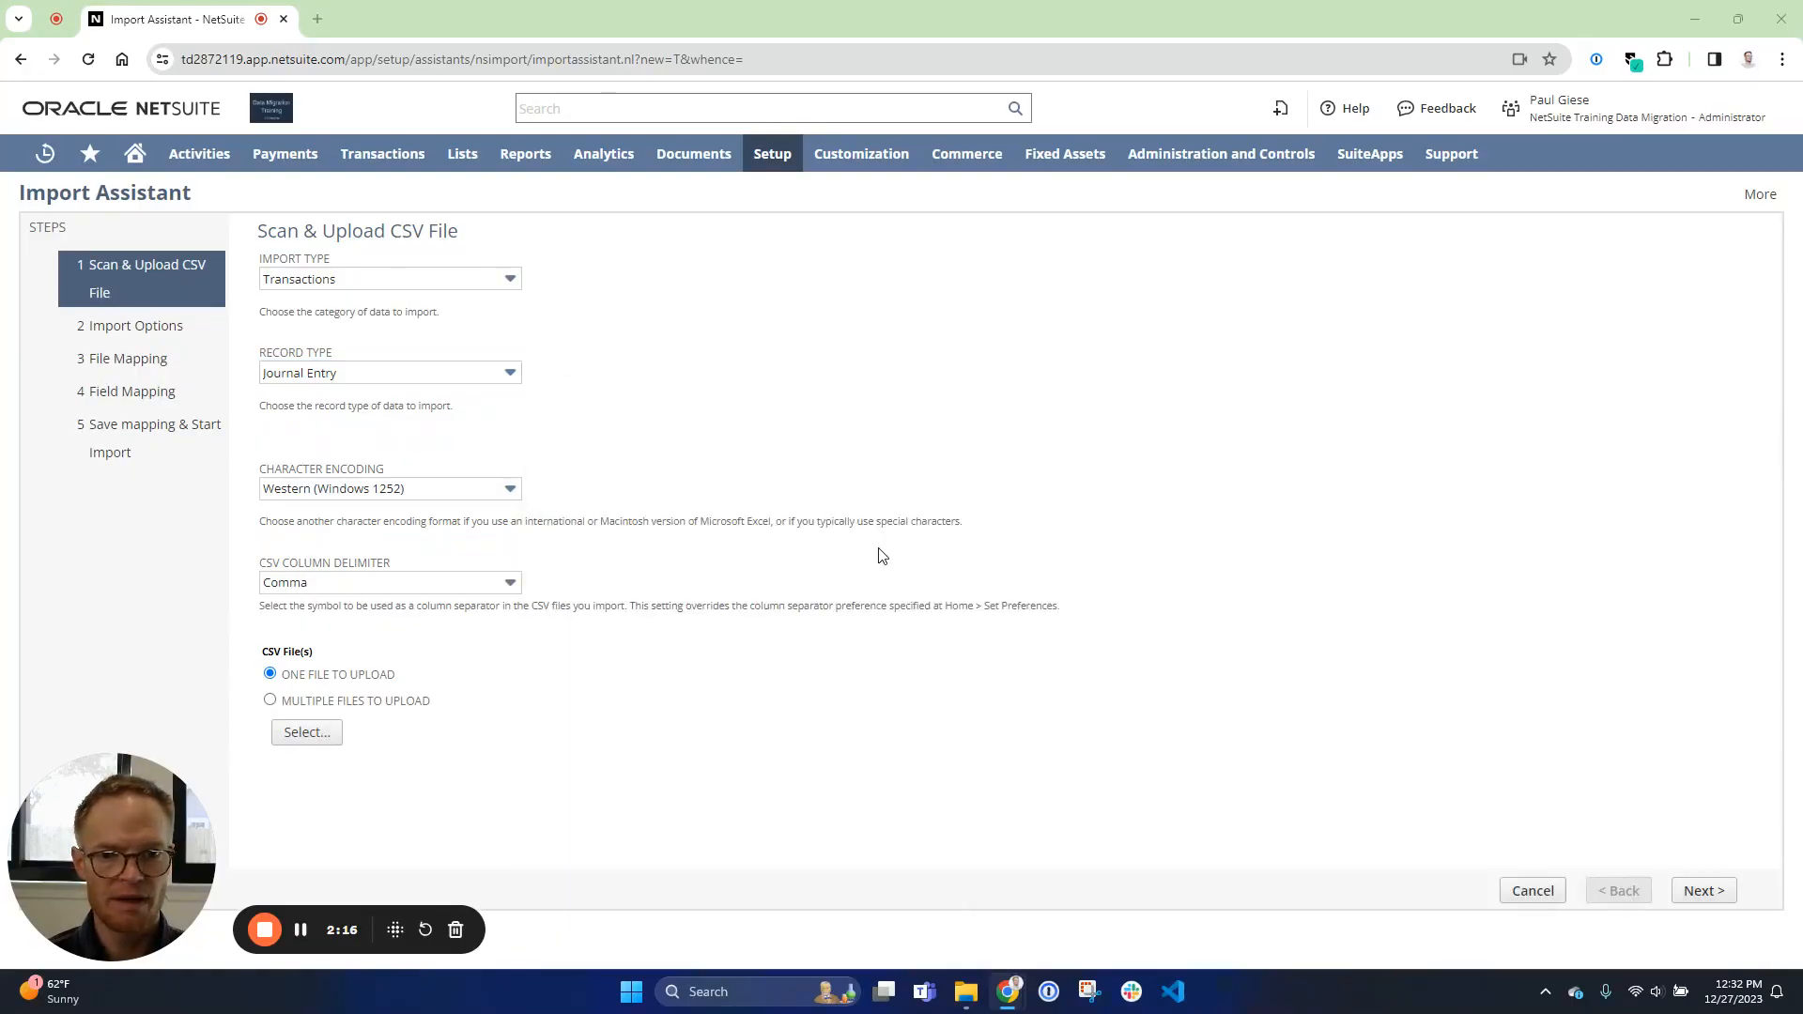
left_click(1723, 894)
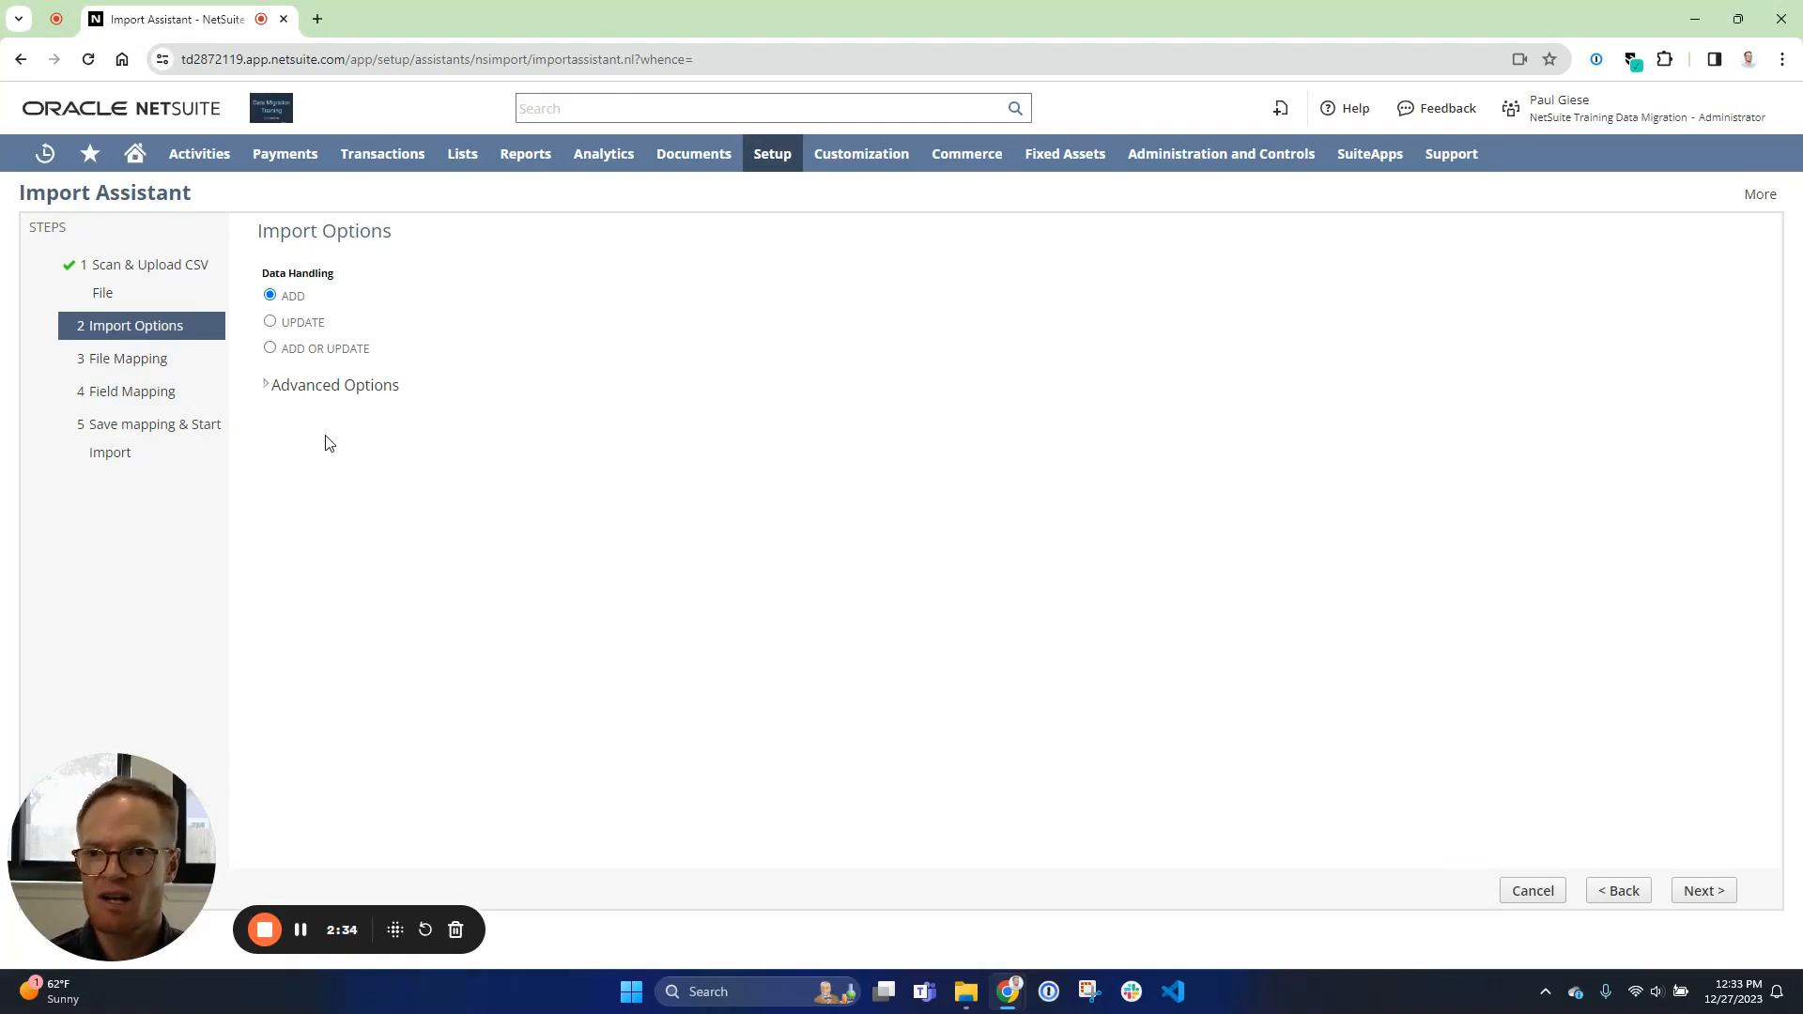
- Enable running server SuiteScript and triggering workflows in the advanced import options, and proceed to the field mapping
left_click(267, 388)
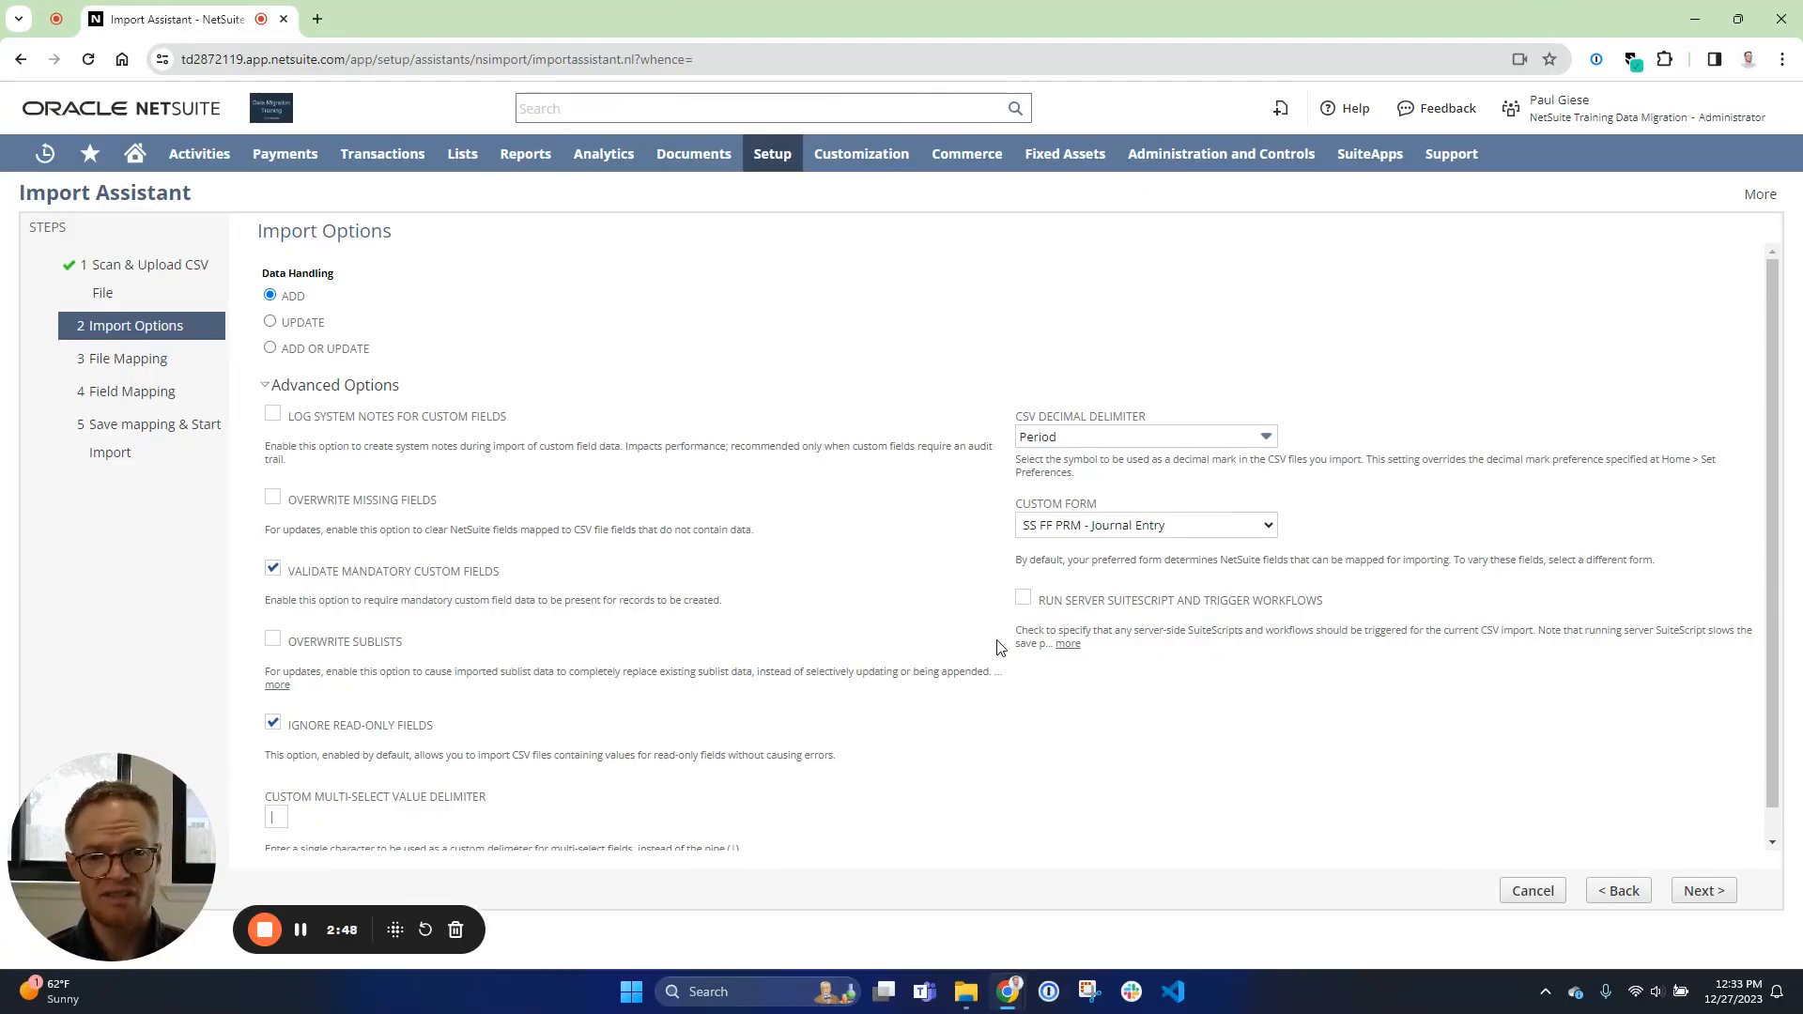
left_click(1023, 598)
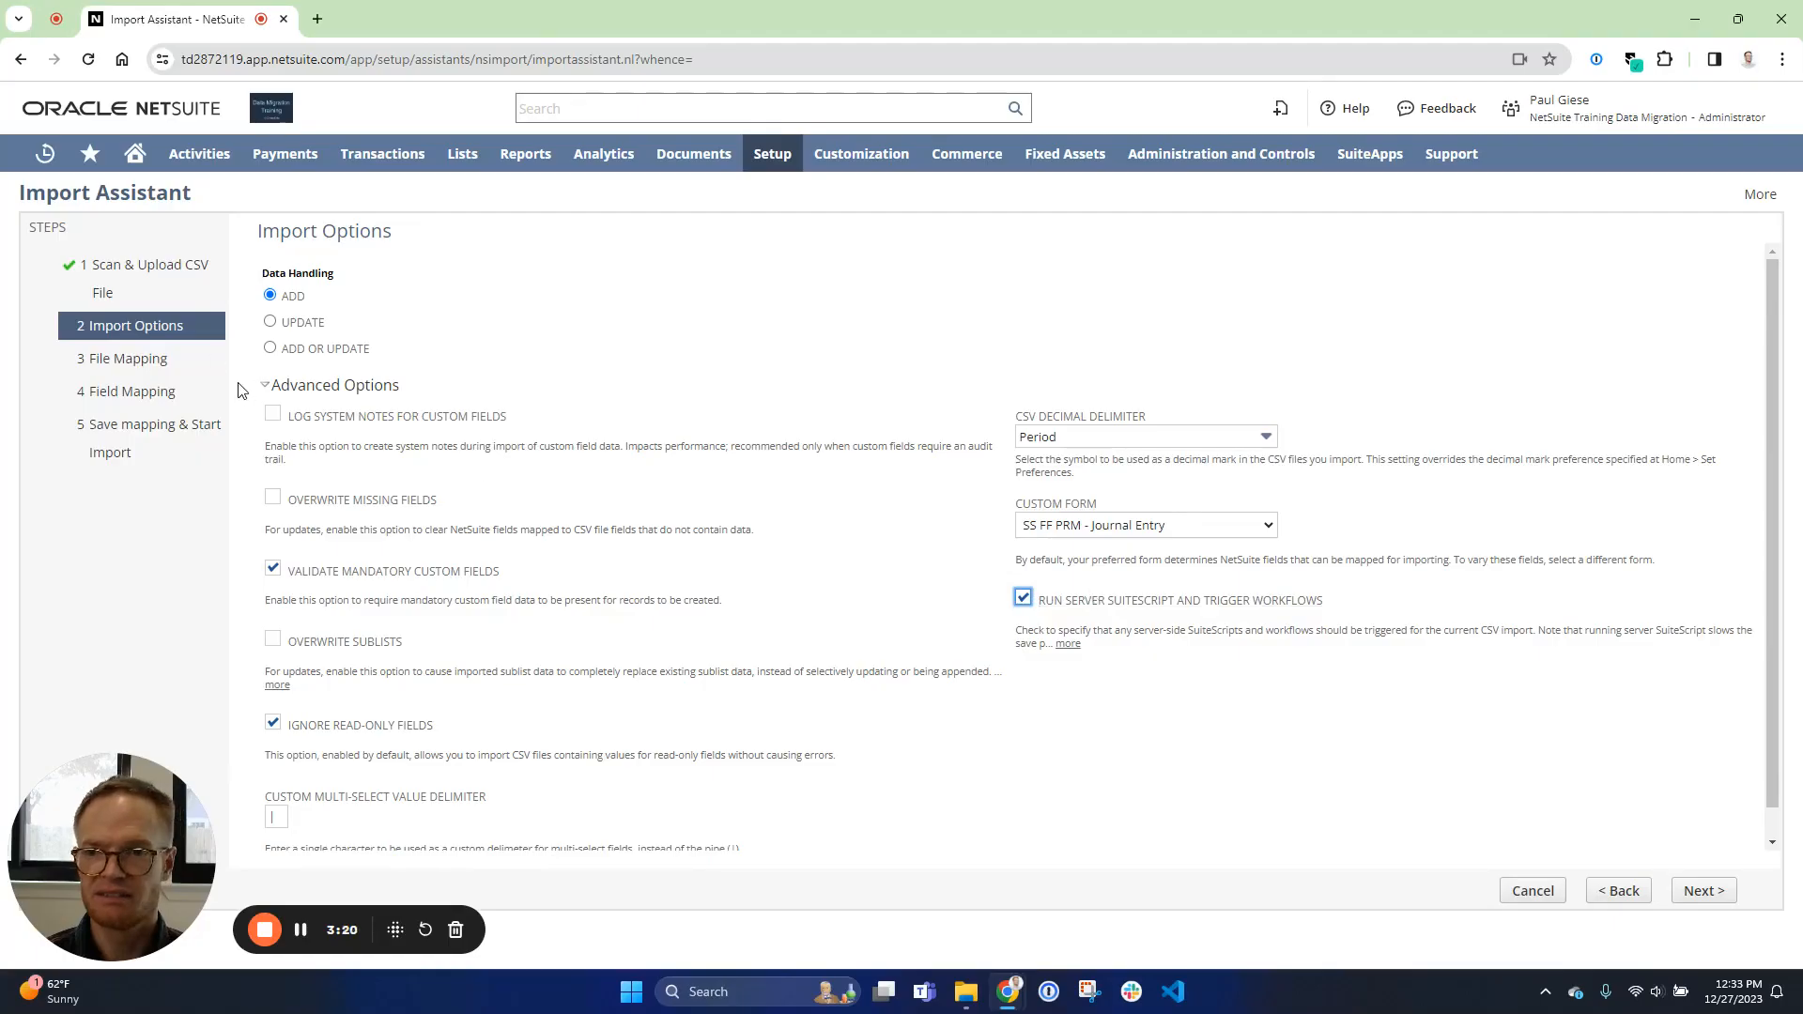
left_click(1715, 894)
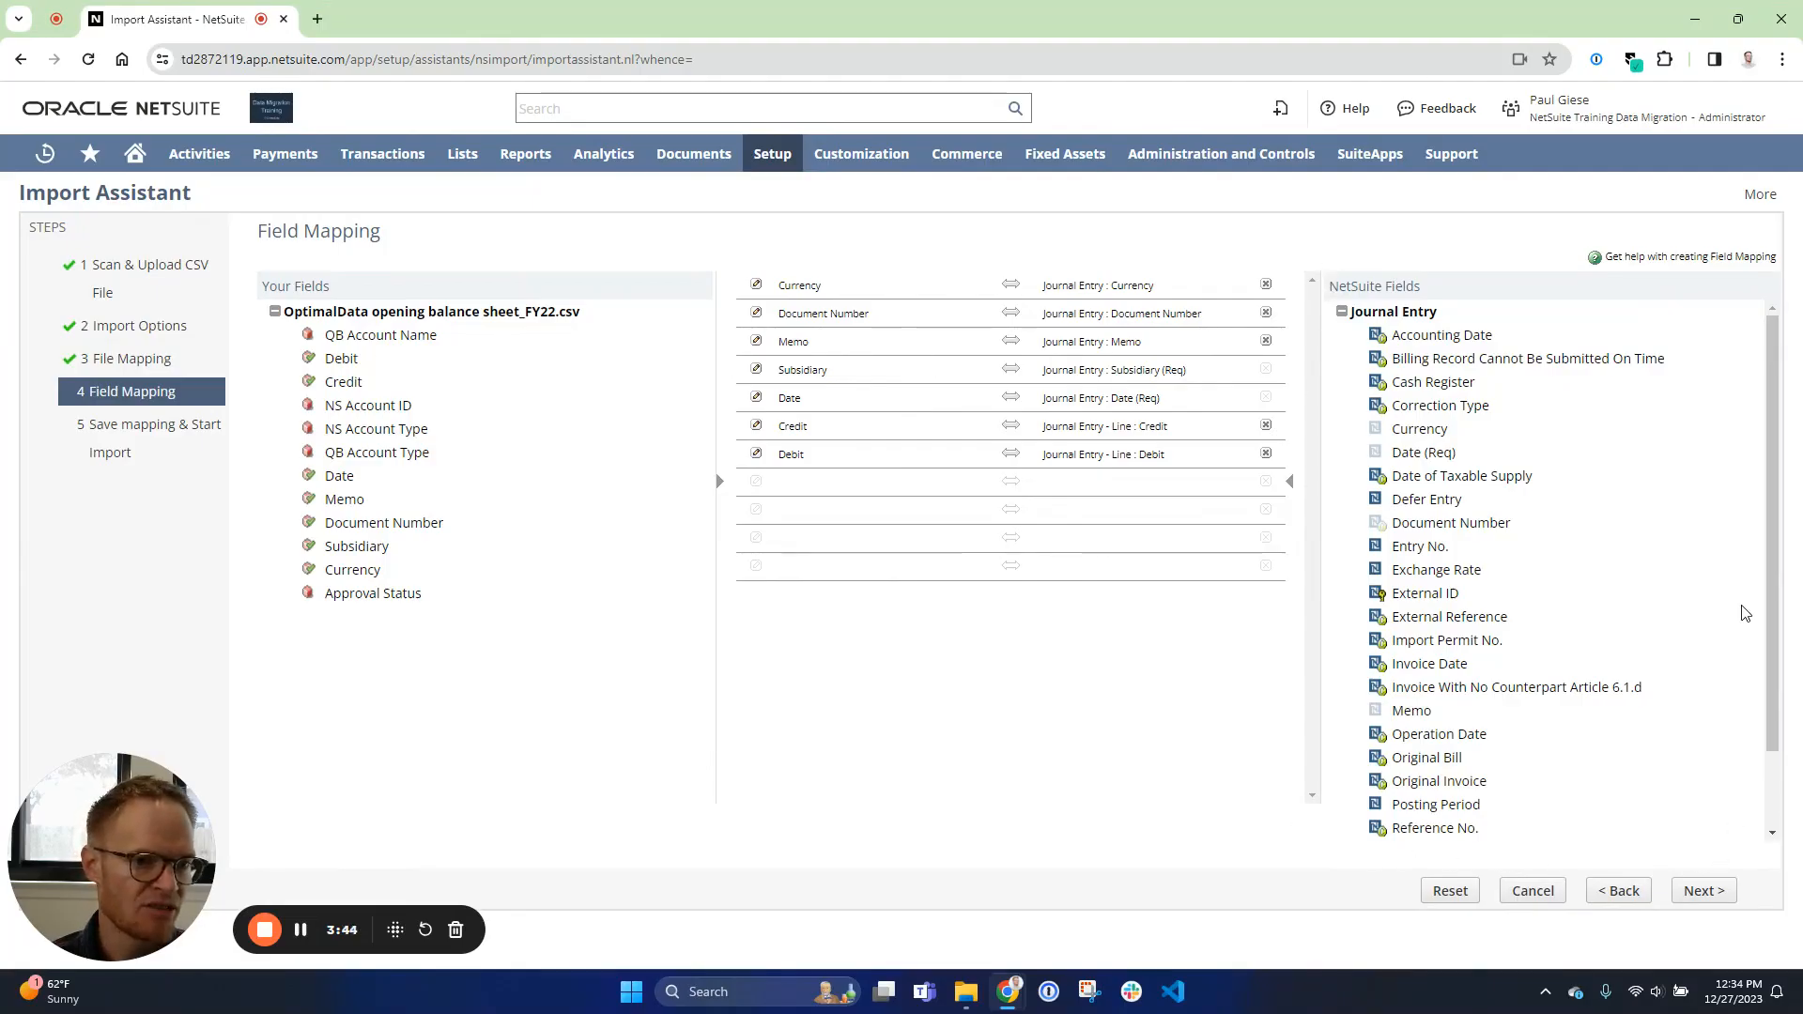
- Provide US Dollar as the default value for the Journal Entry Currency mapping
left_click(1343, 312)
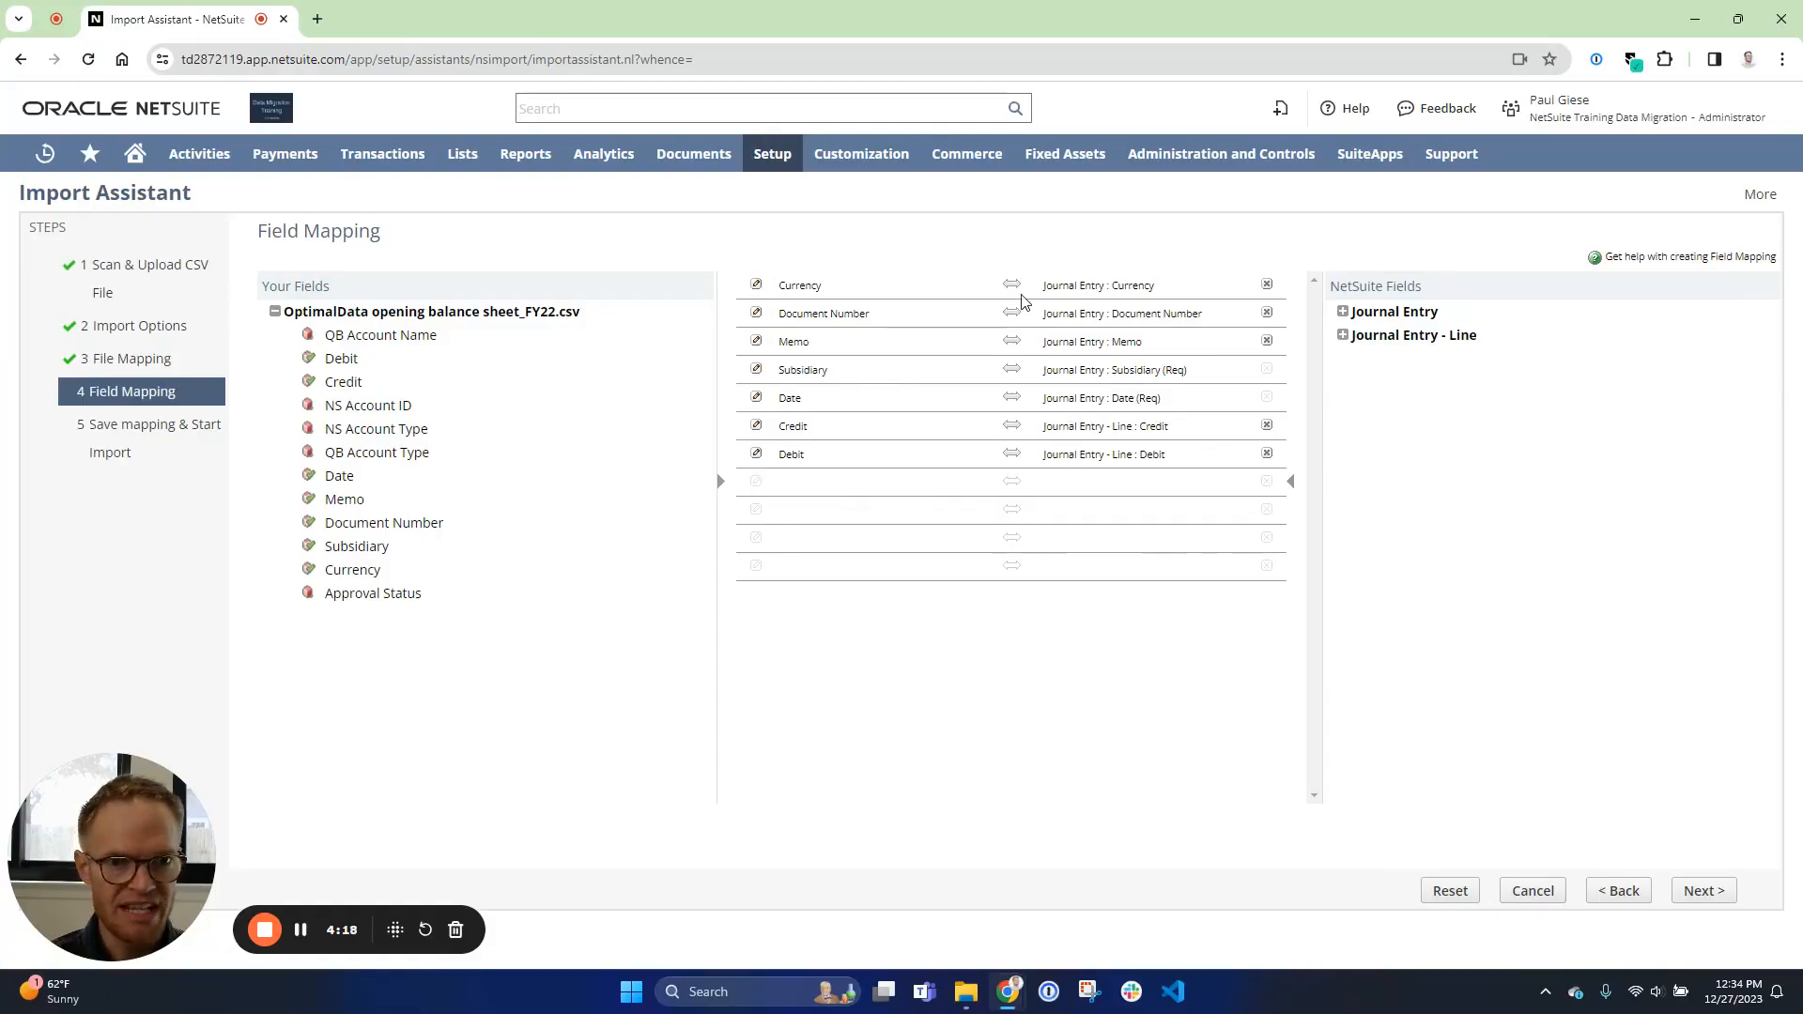
left_click(756, 285)
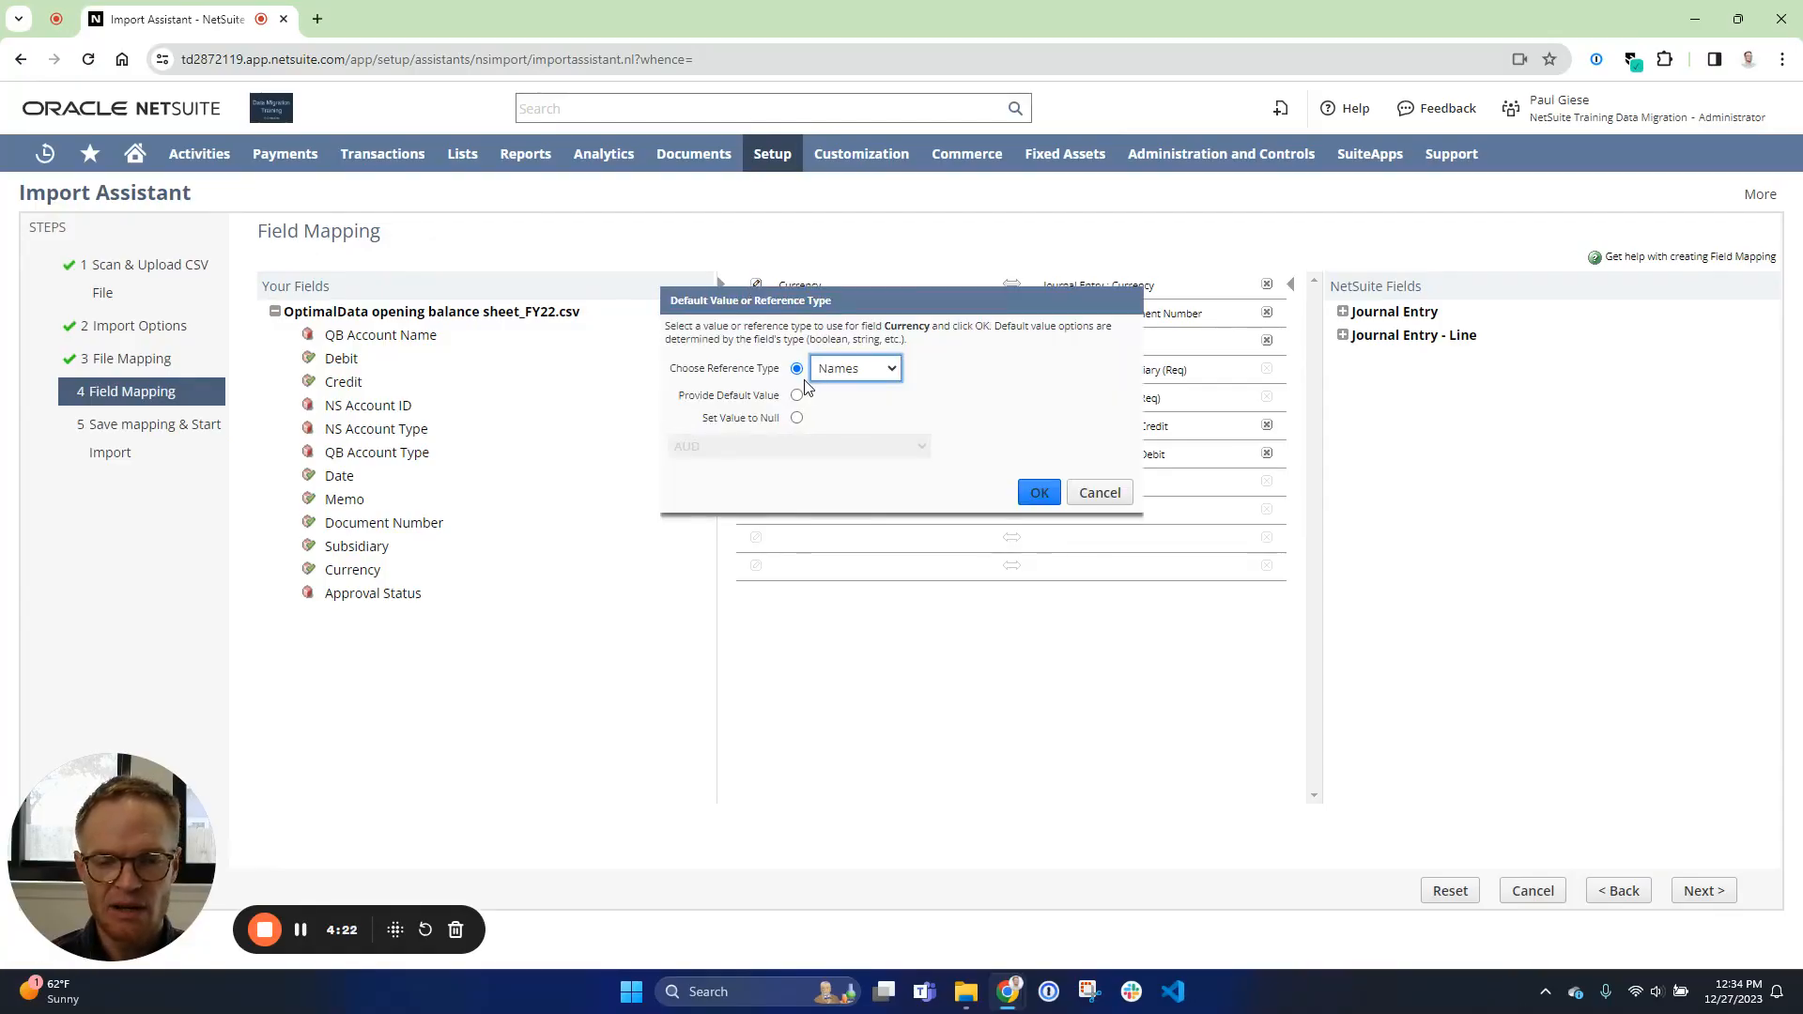
left_click(872, 373)
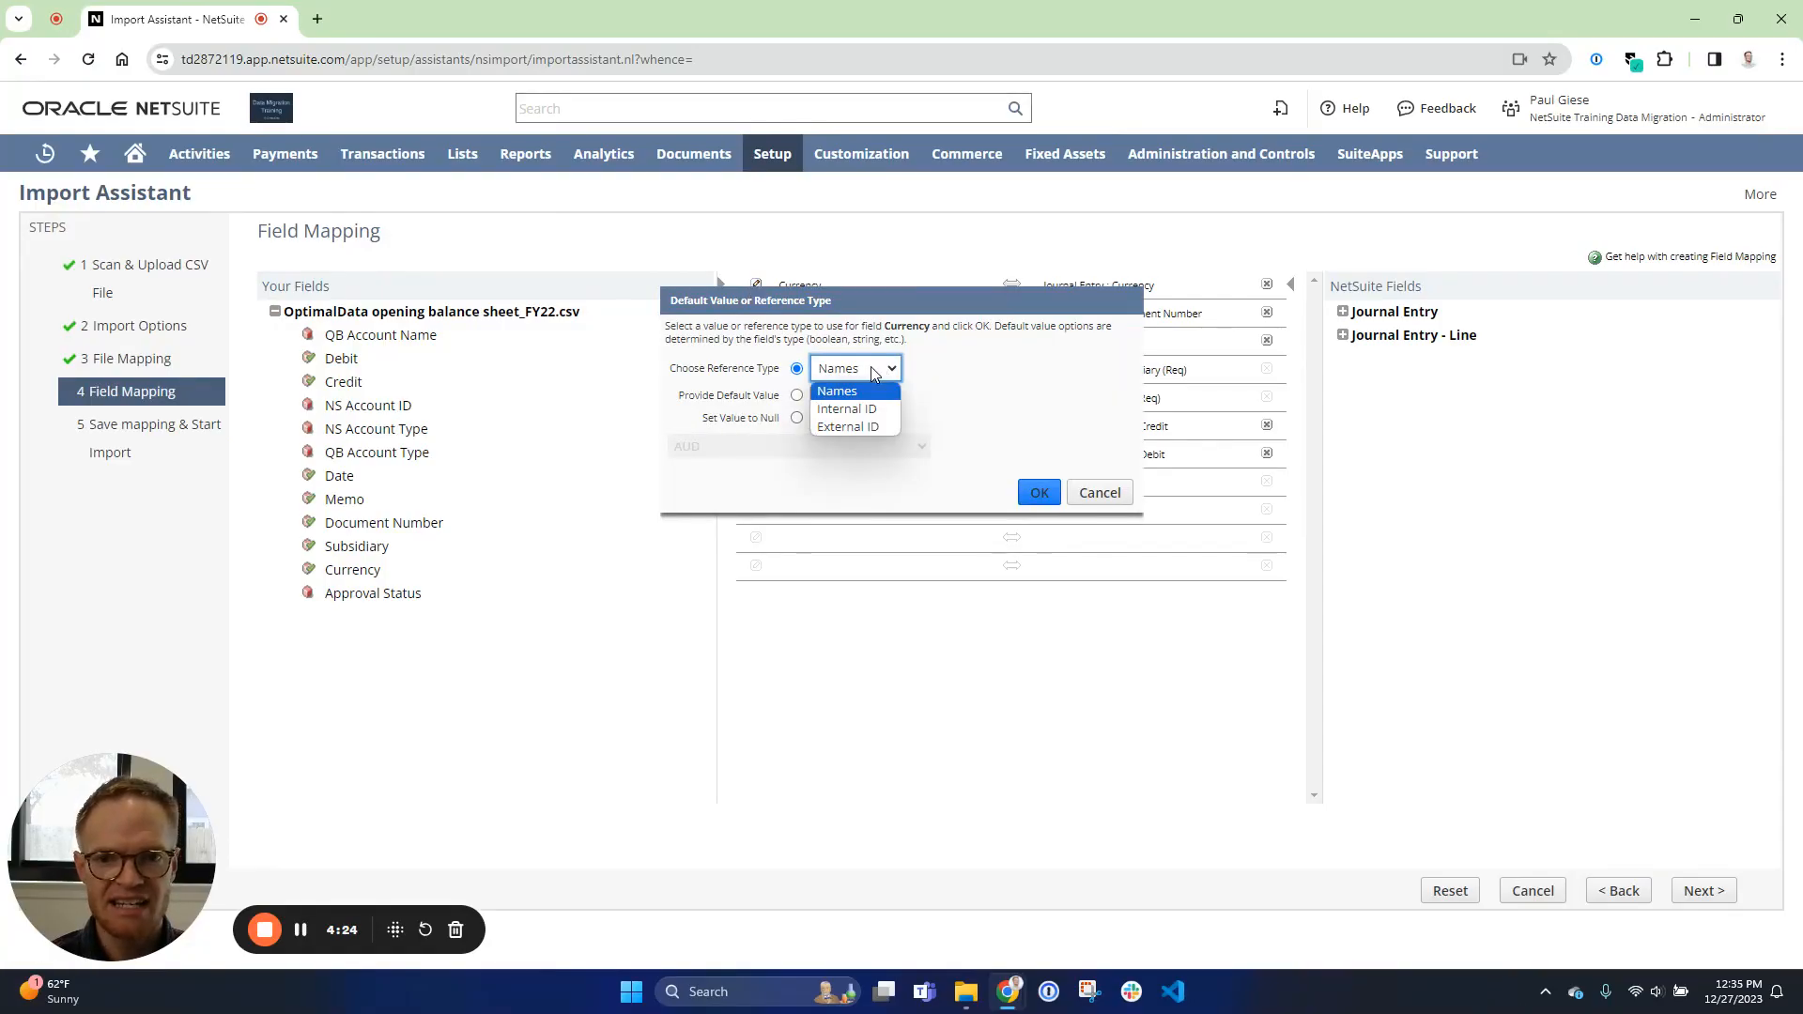
left_click(842, 413)
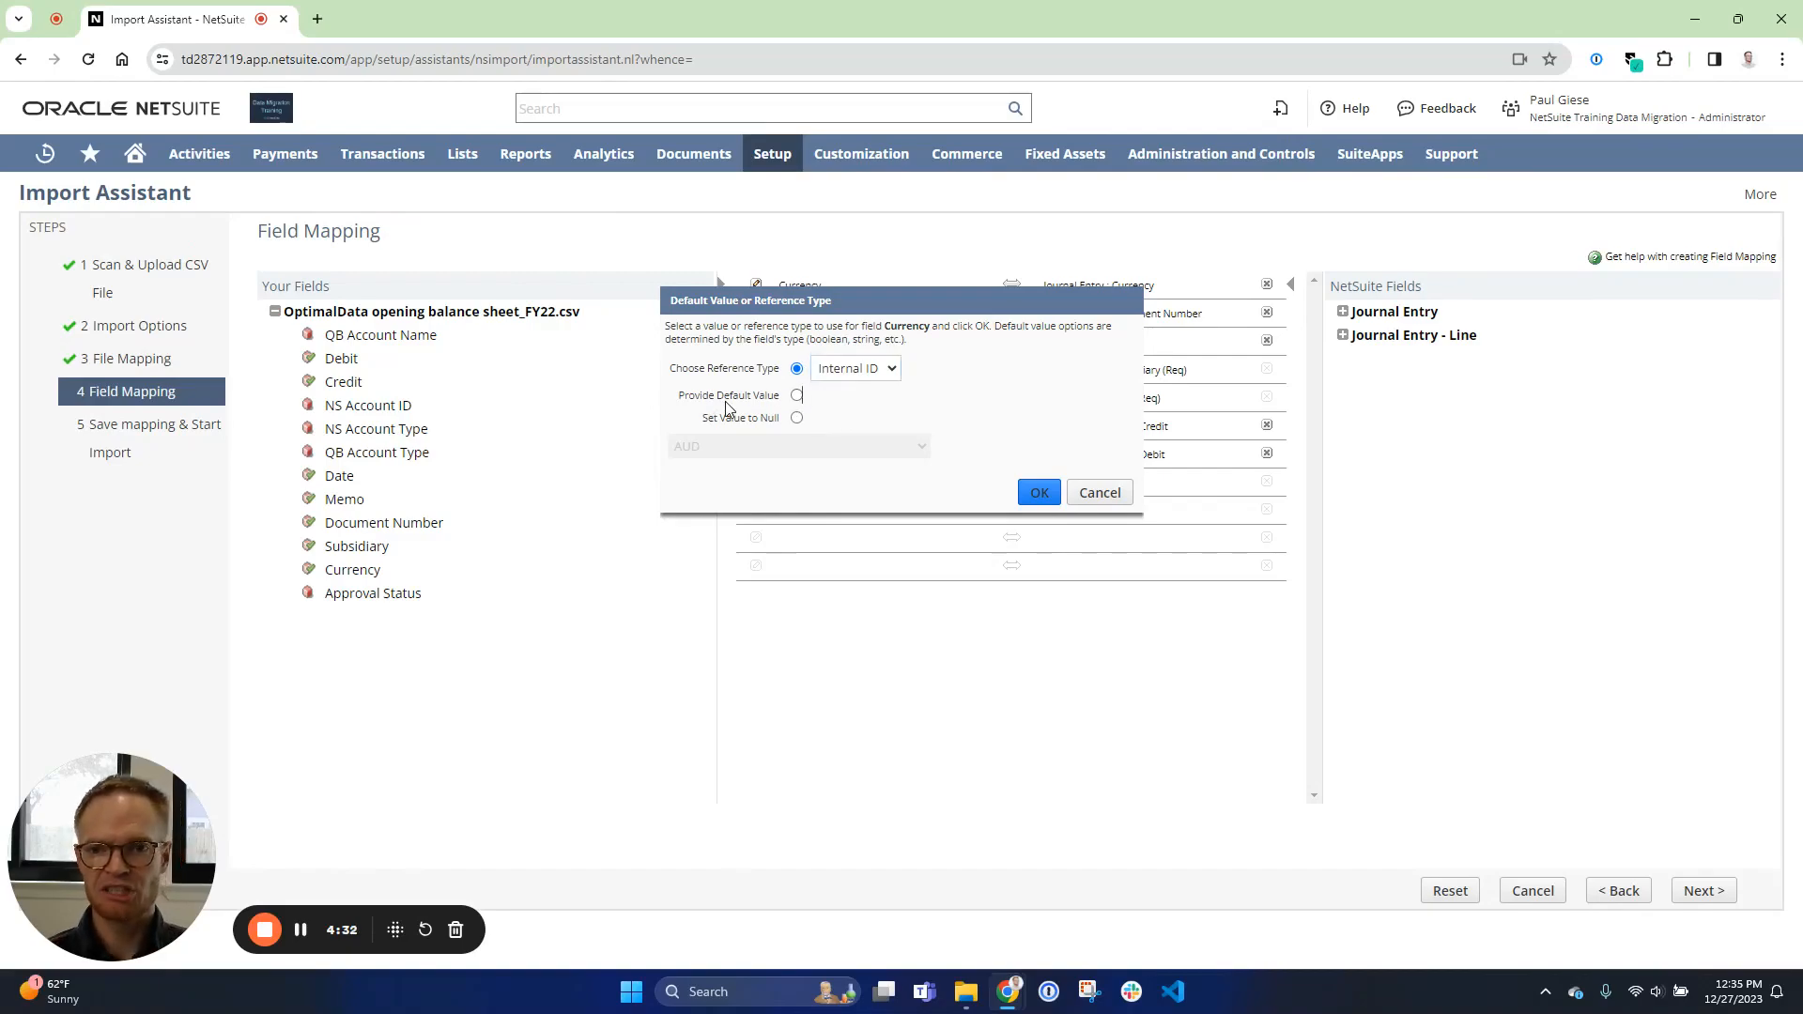
left_click(797, 395)
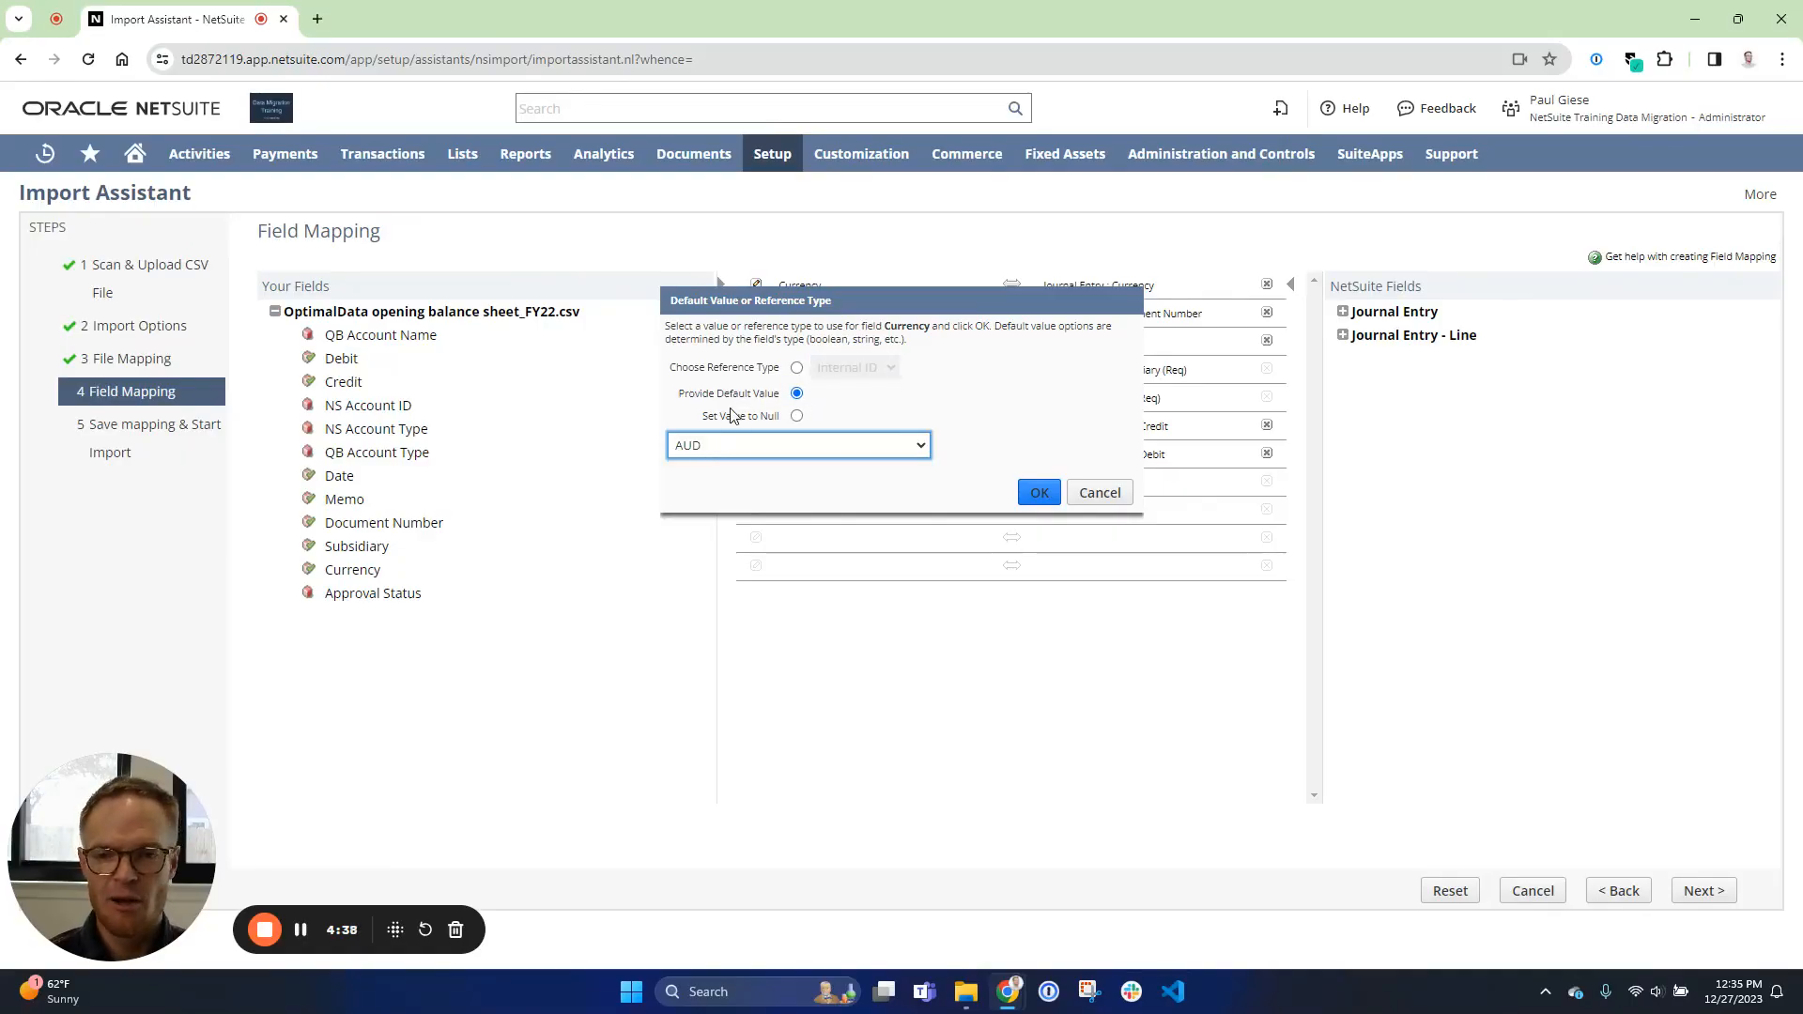
left_click(715, 448)
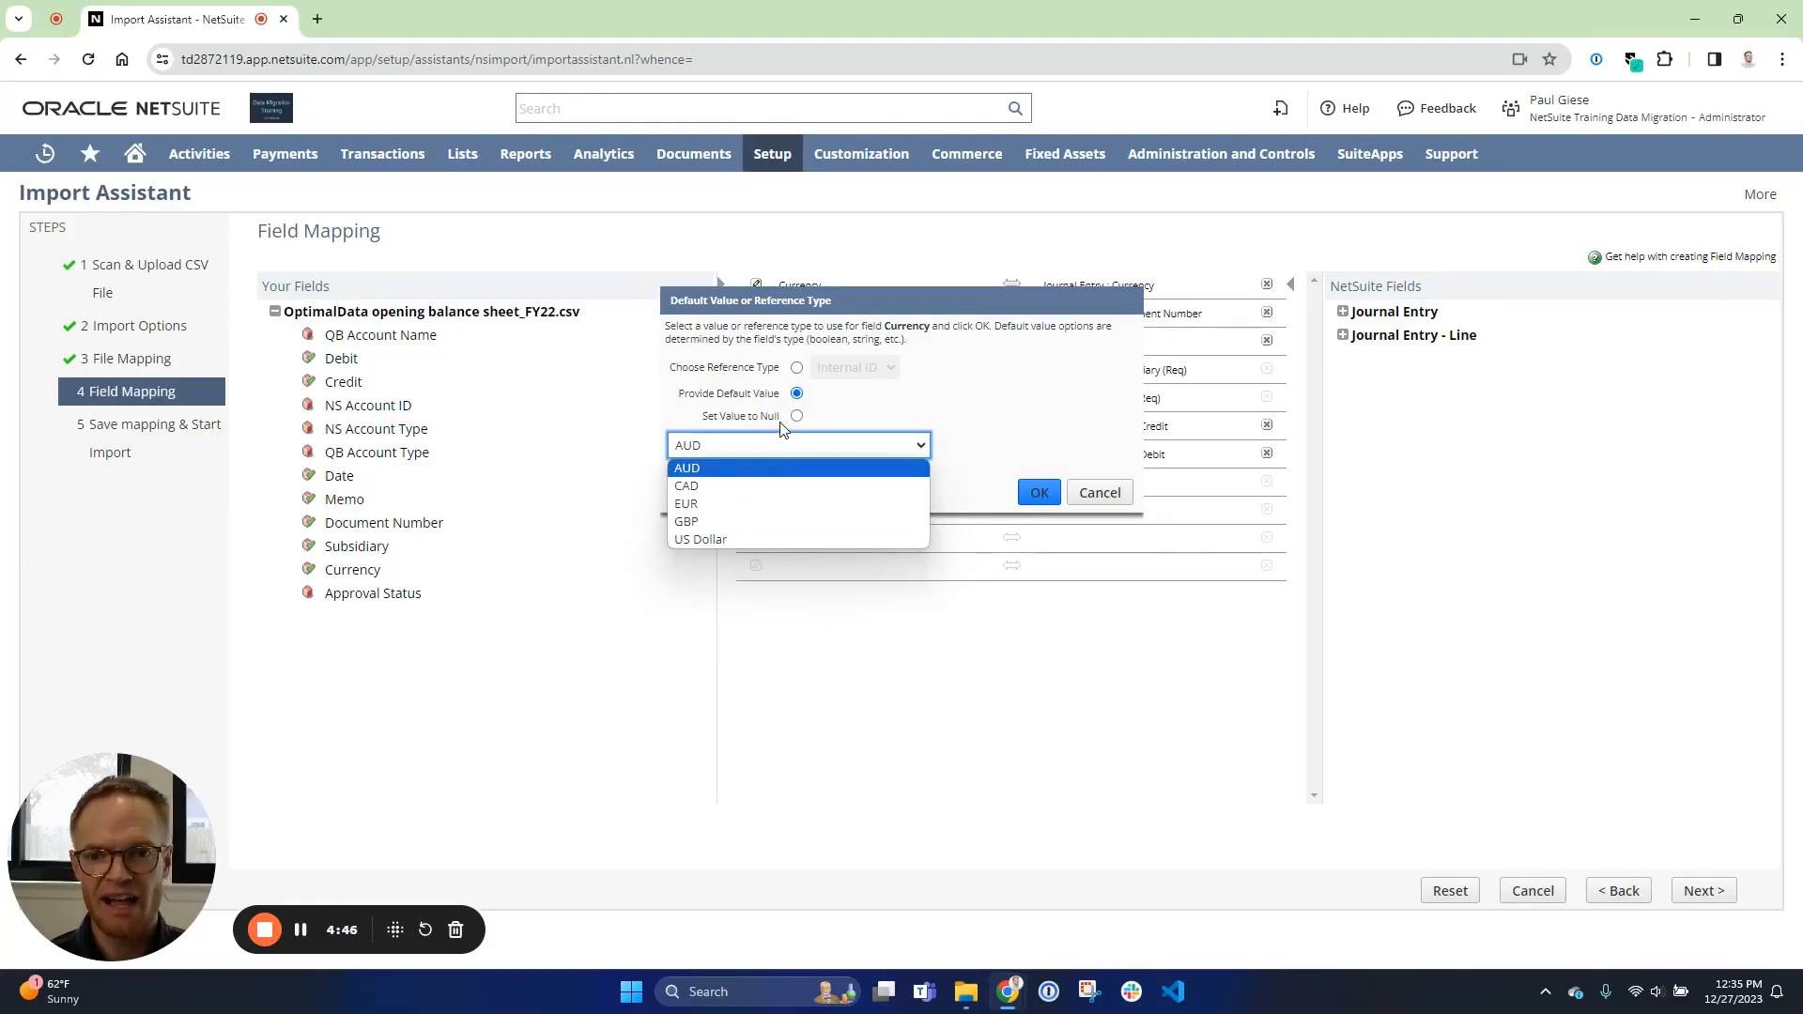
left_click(724, 538)
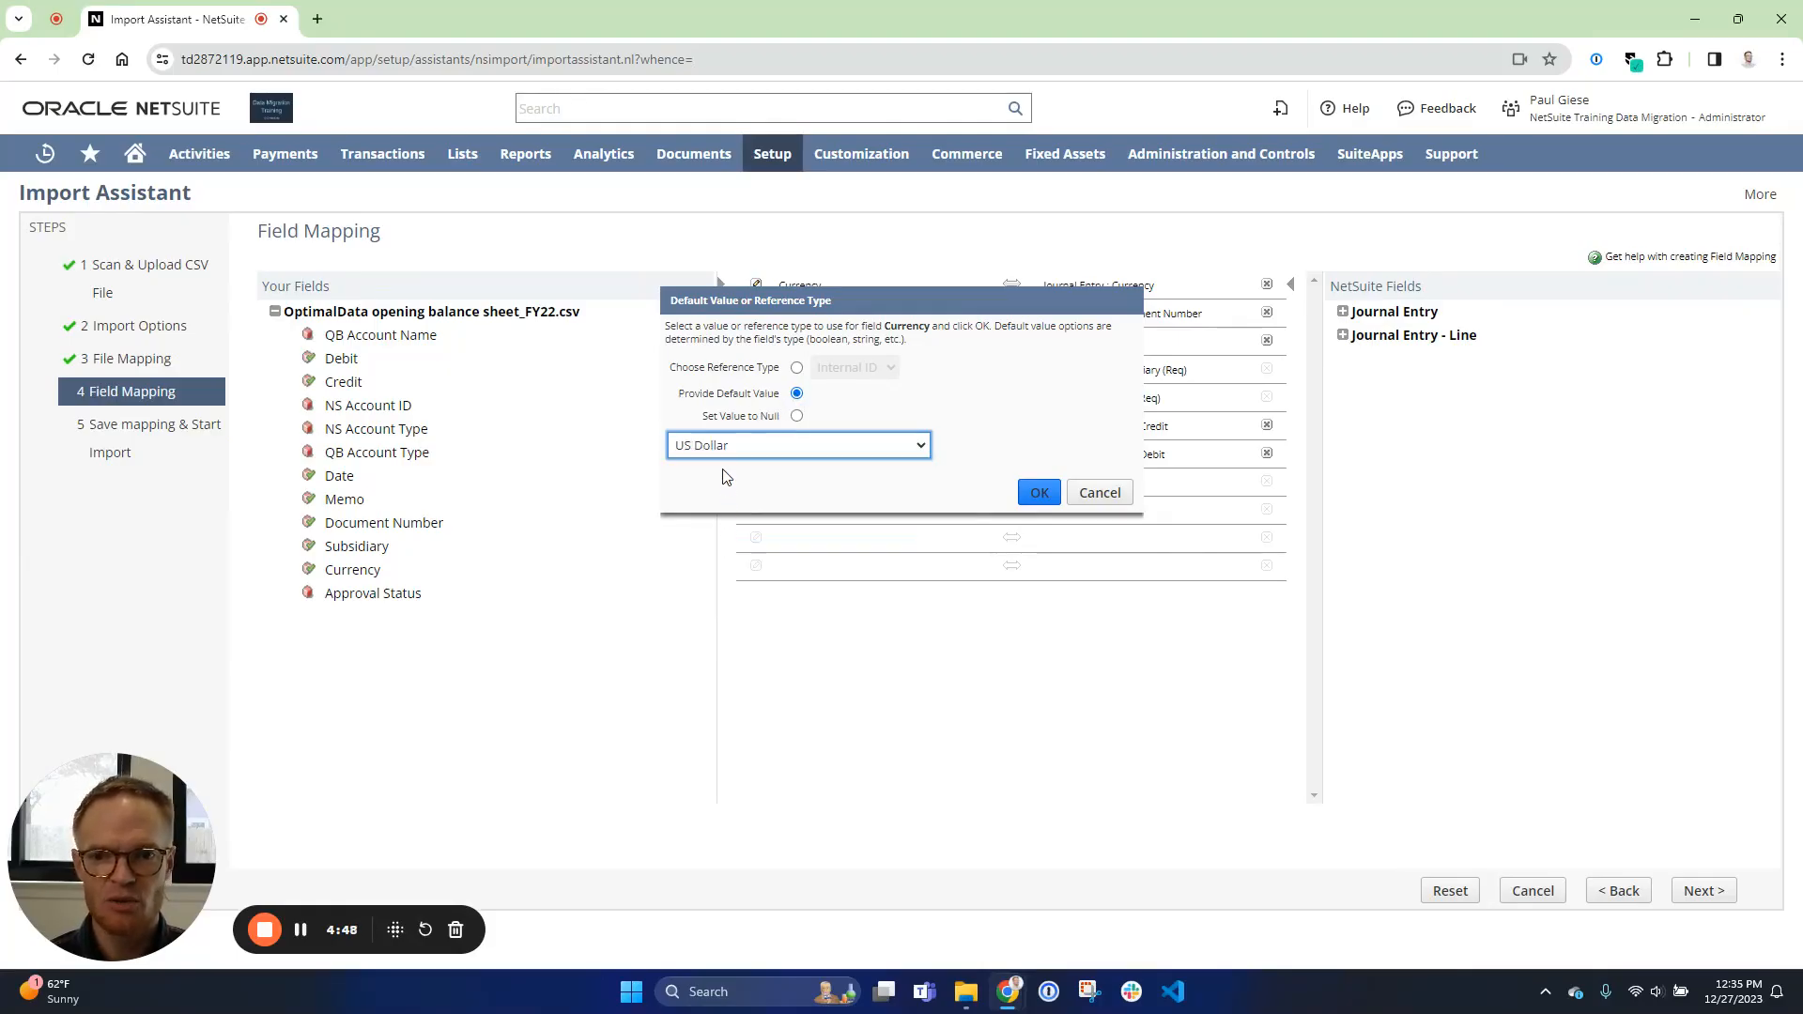
left_click(1039, 493)
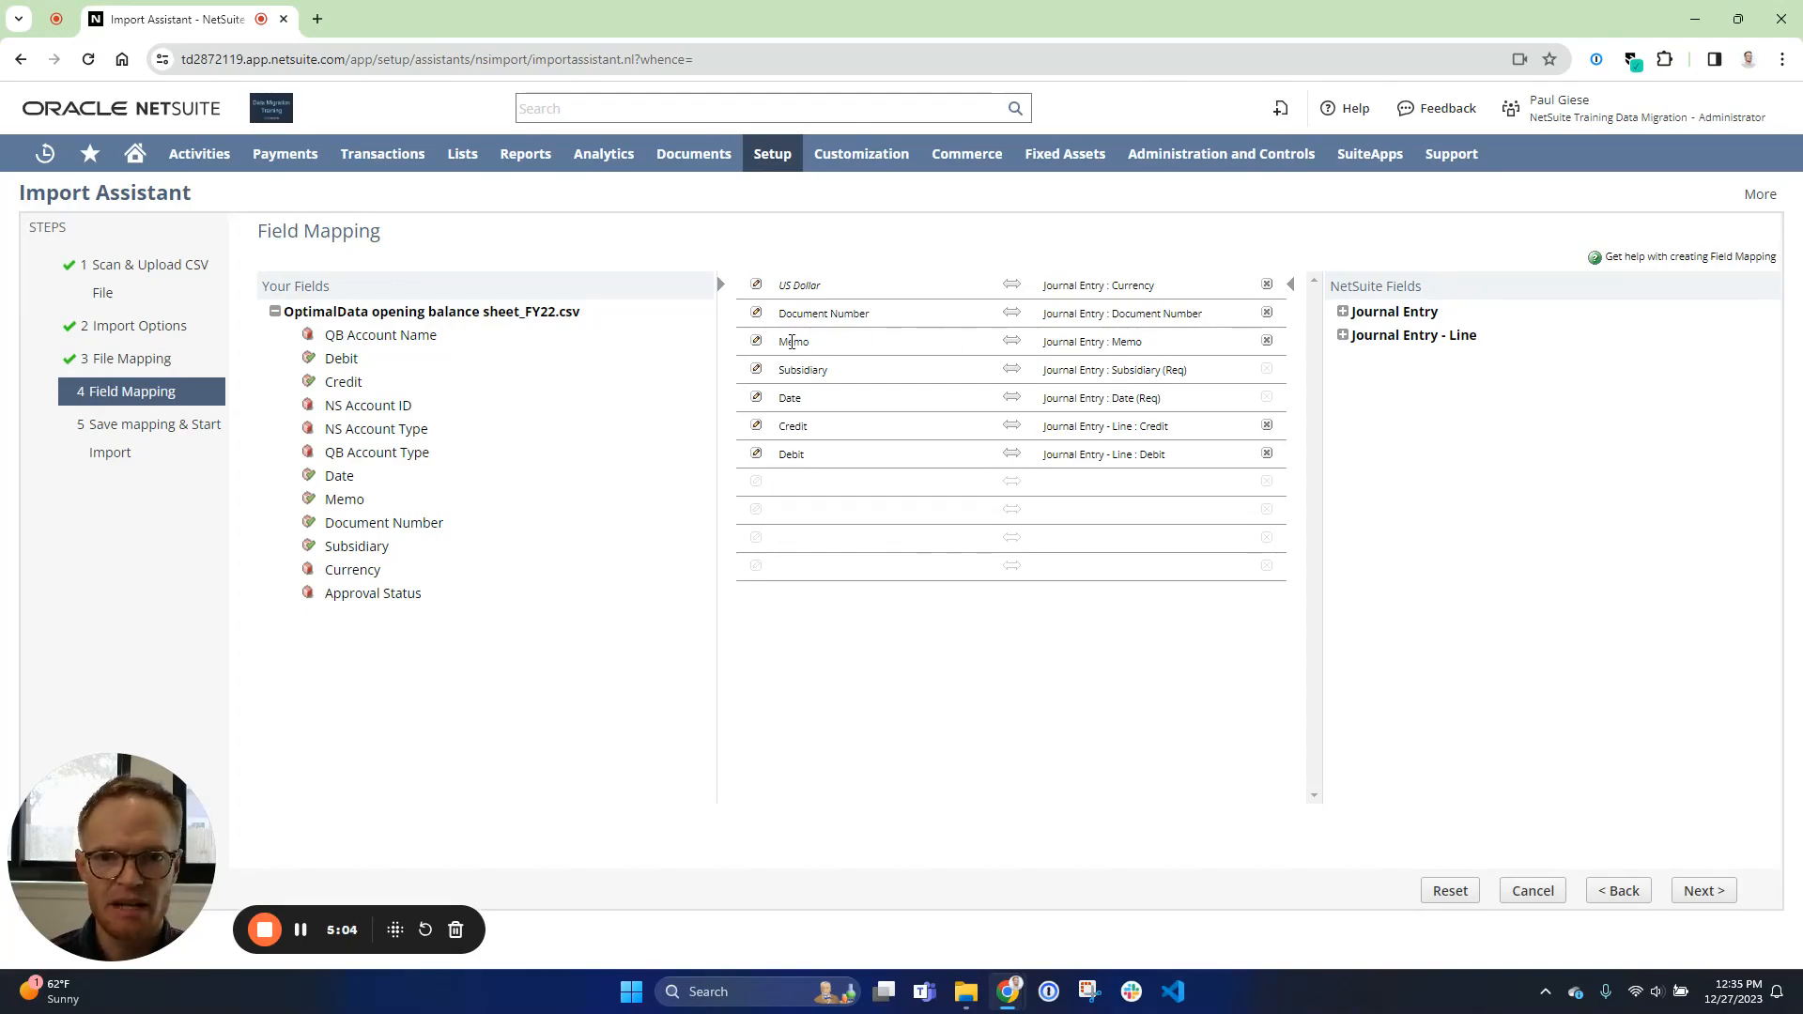
- Switch the Subsidiary mapping's reference type from names to an ID
left_click(759, 373)
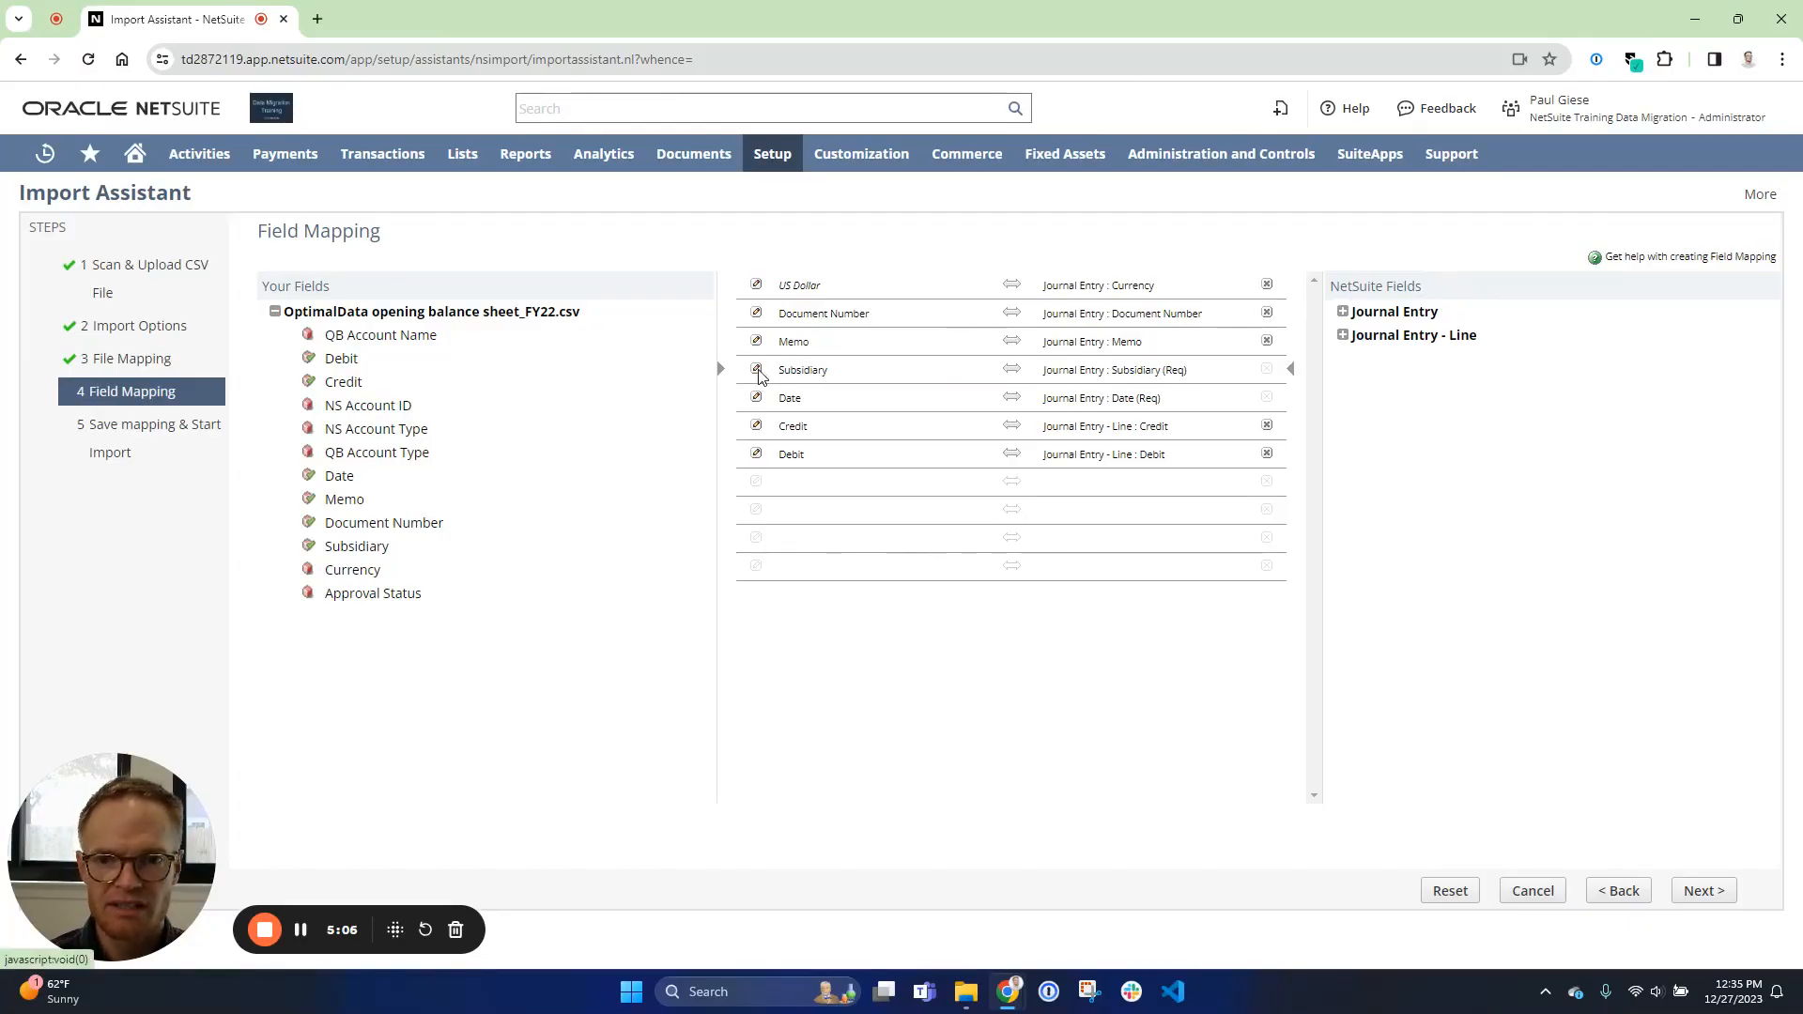
left_click(850, 369)
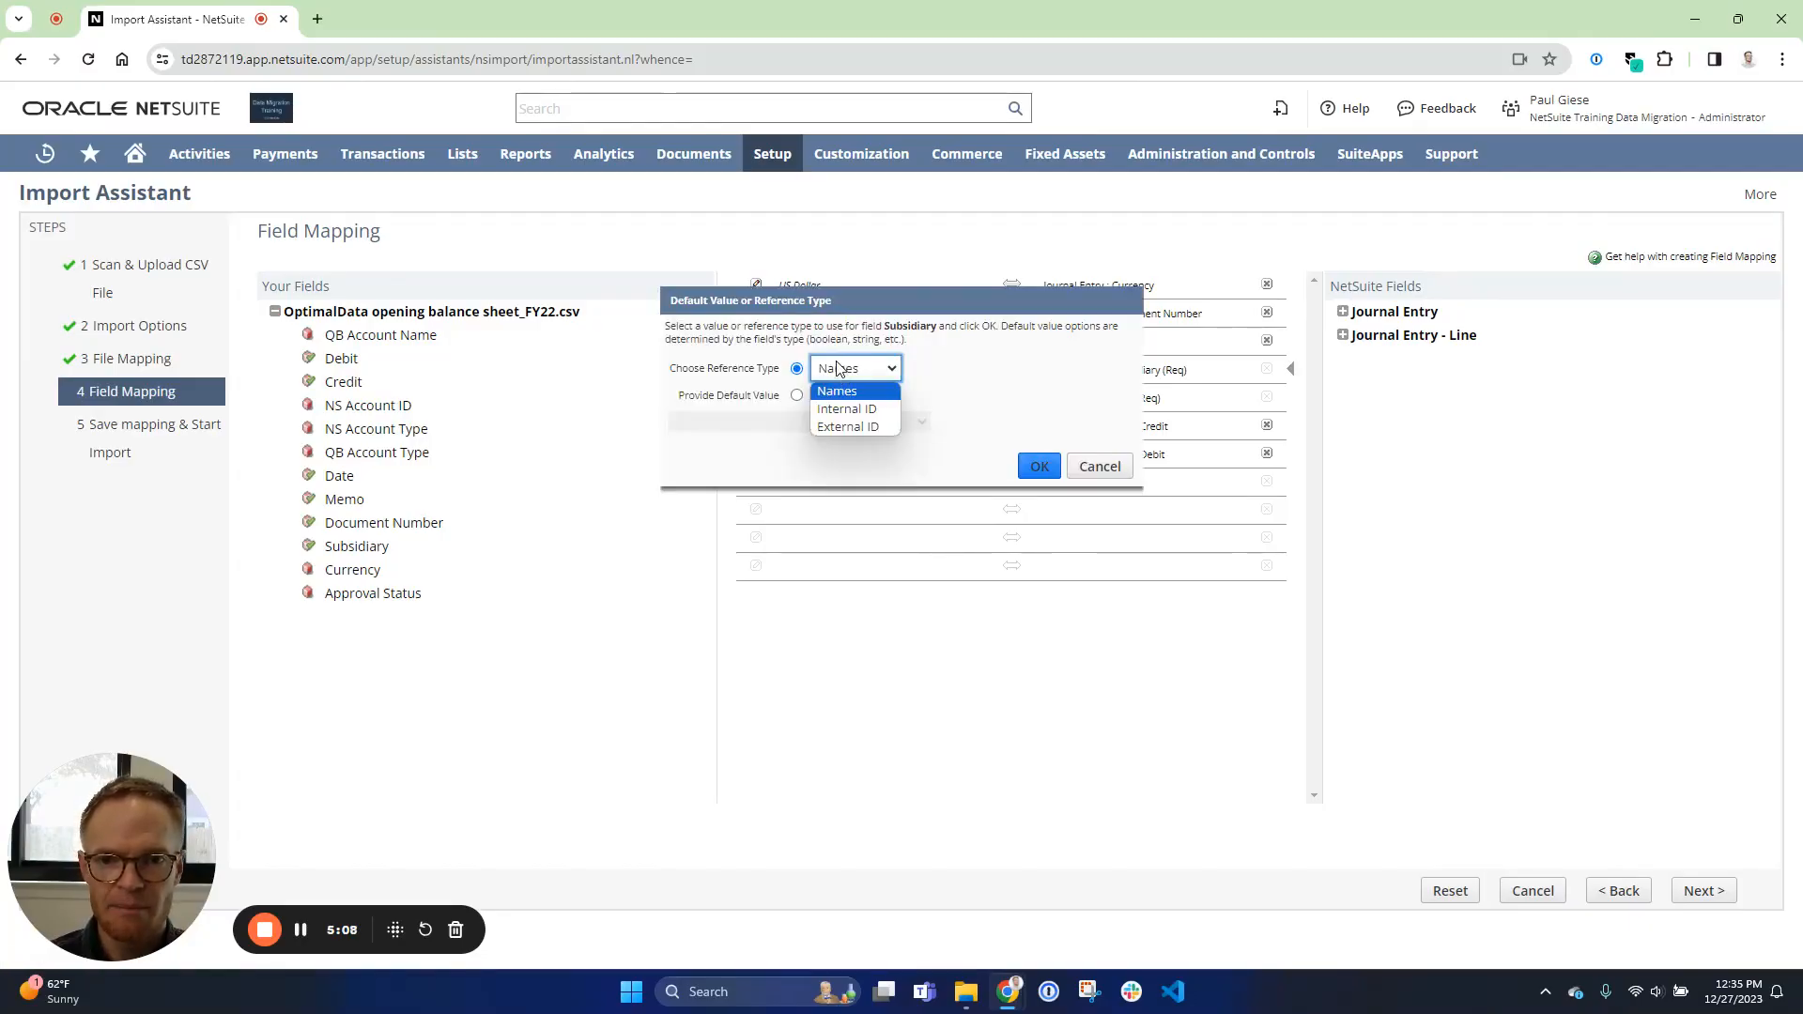
left_click(836, 423)
left_click(1037, 467)
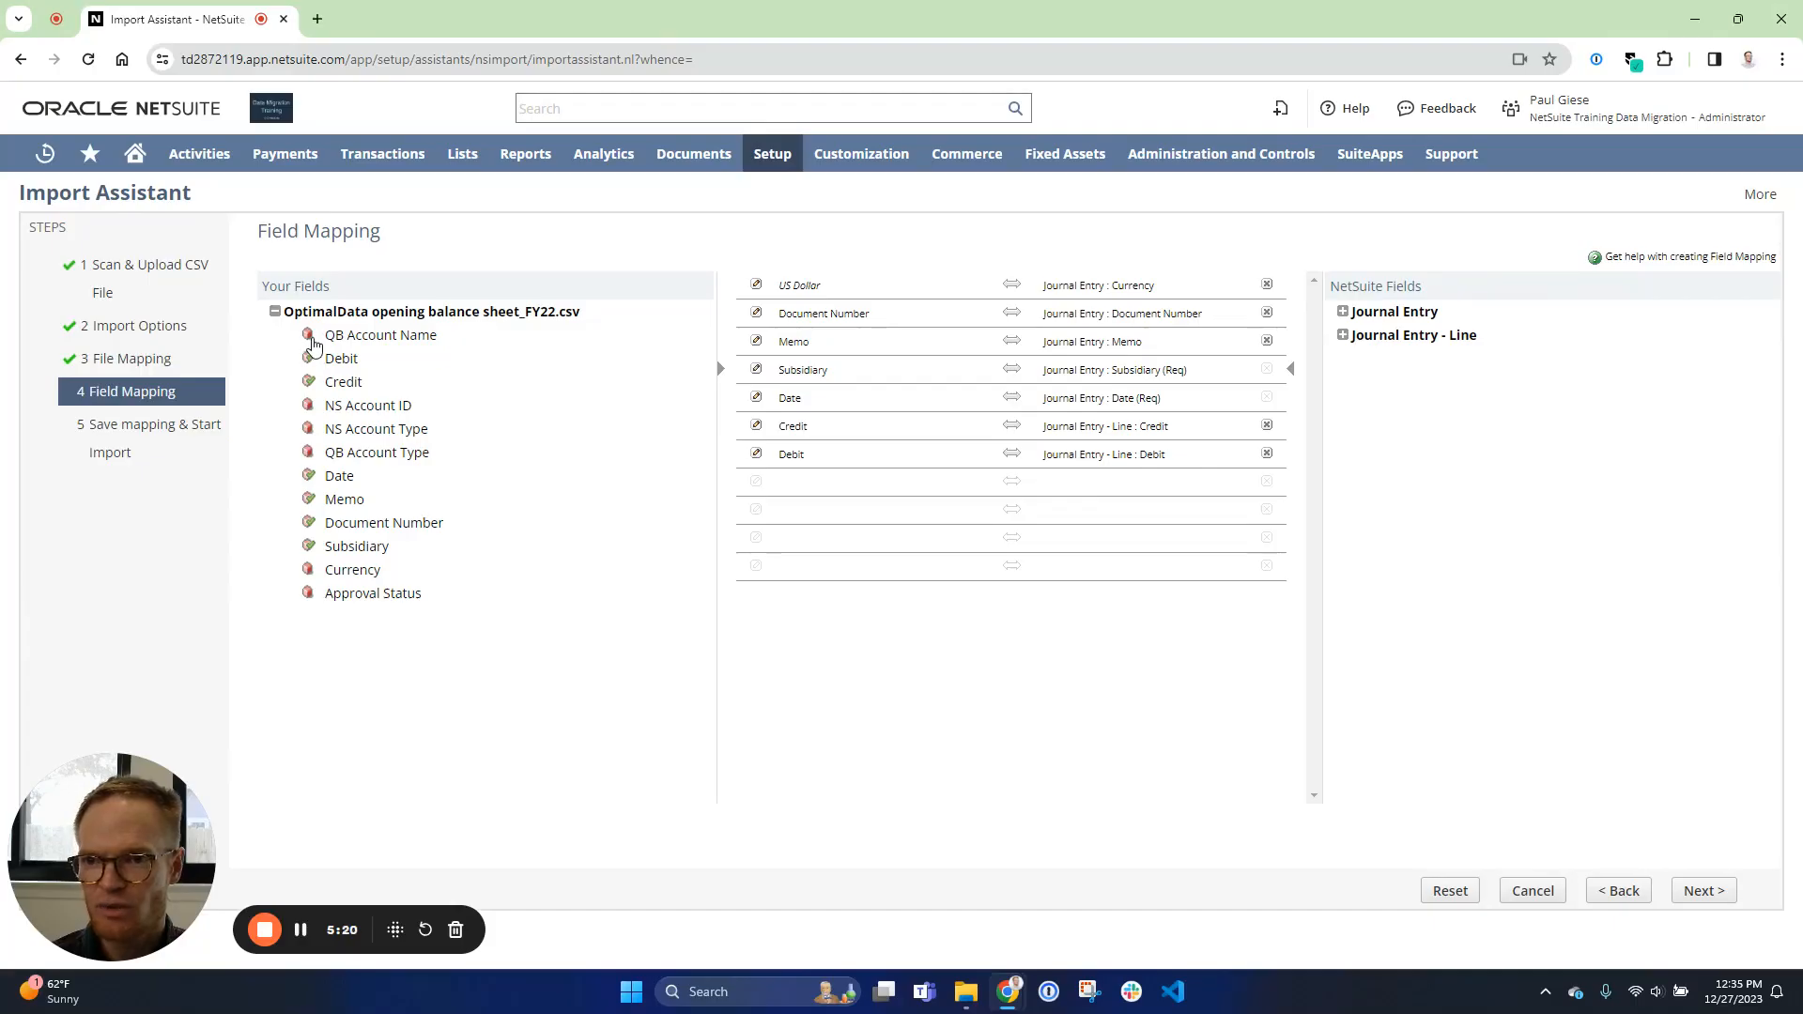
- Map QB Account Name to the QBO Historical Account field of the journal entry line
left_click(805, 481)
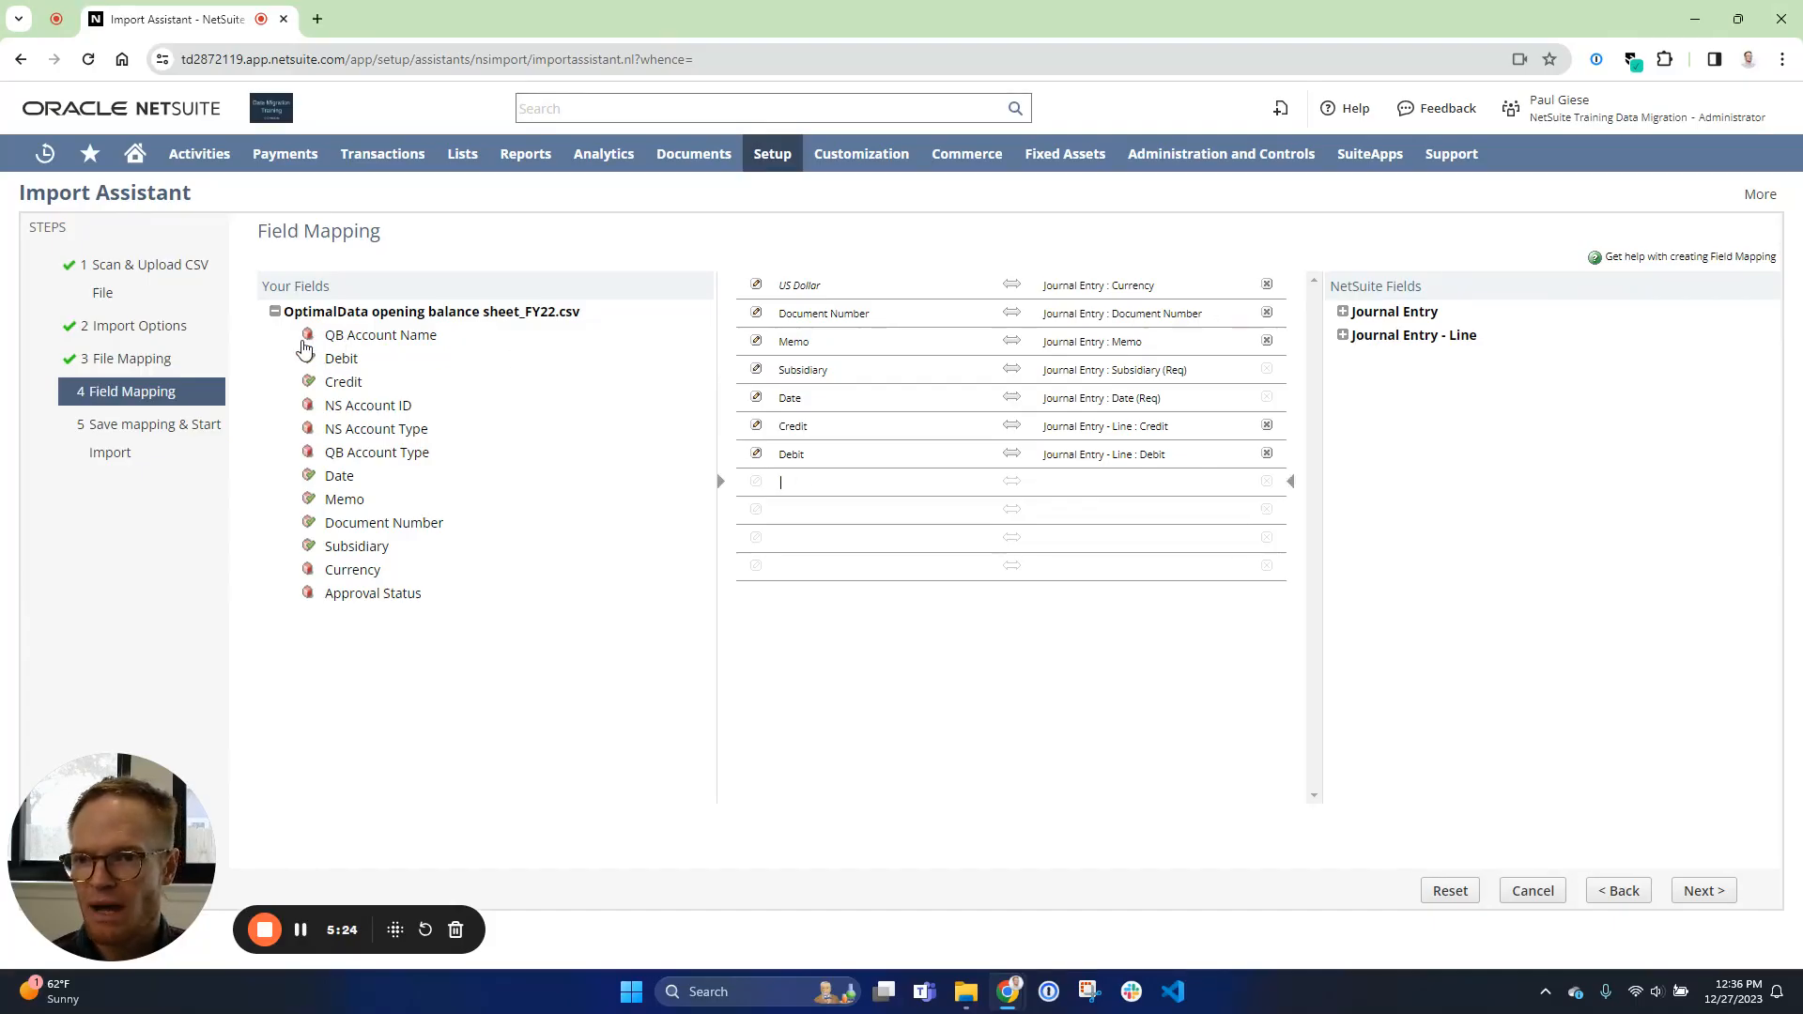
left_click(356, 344)
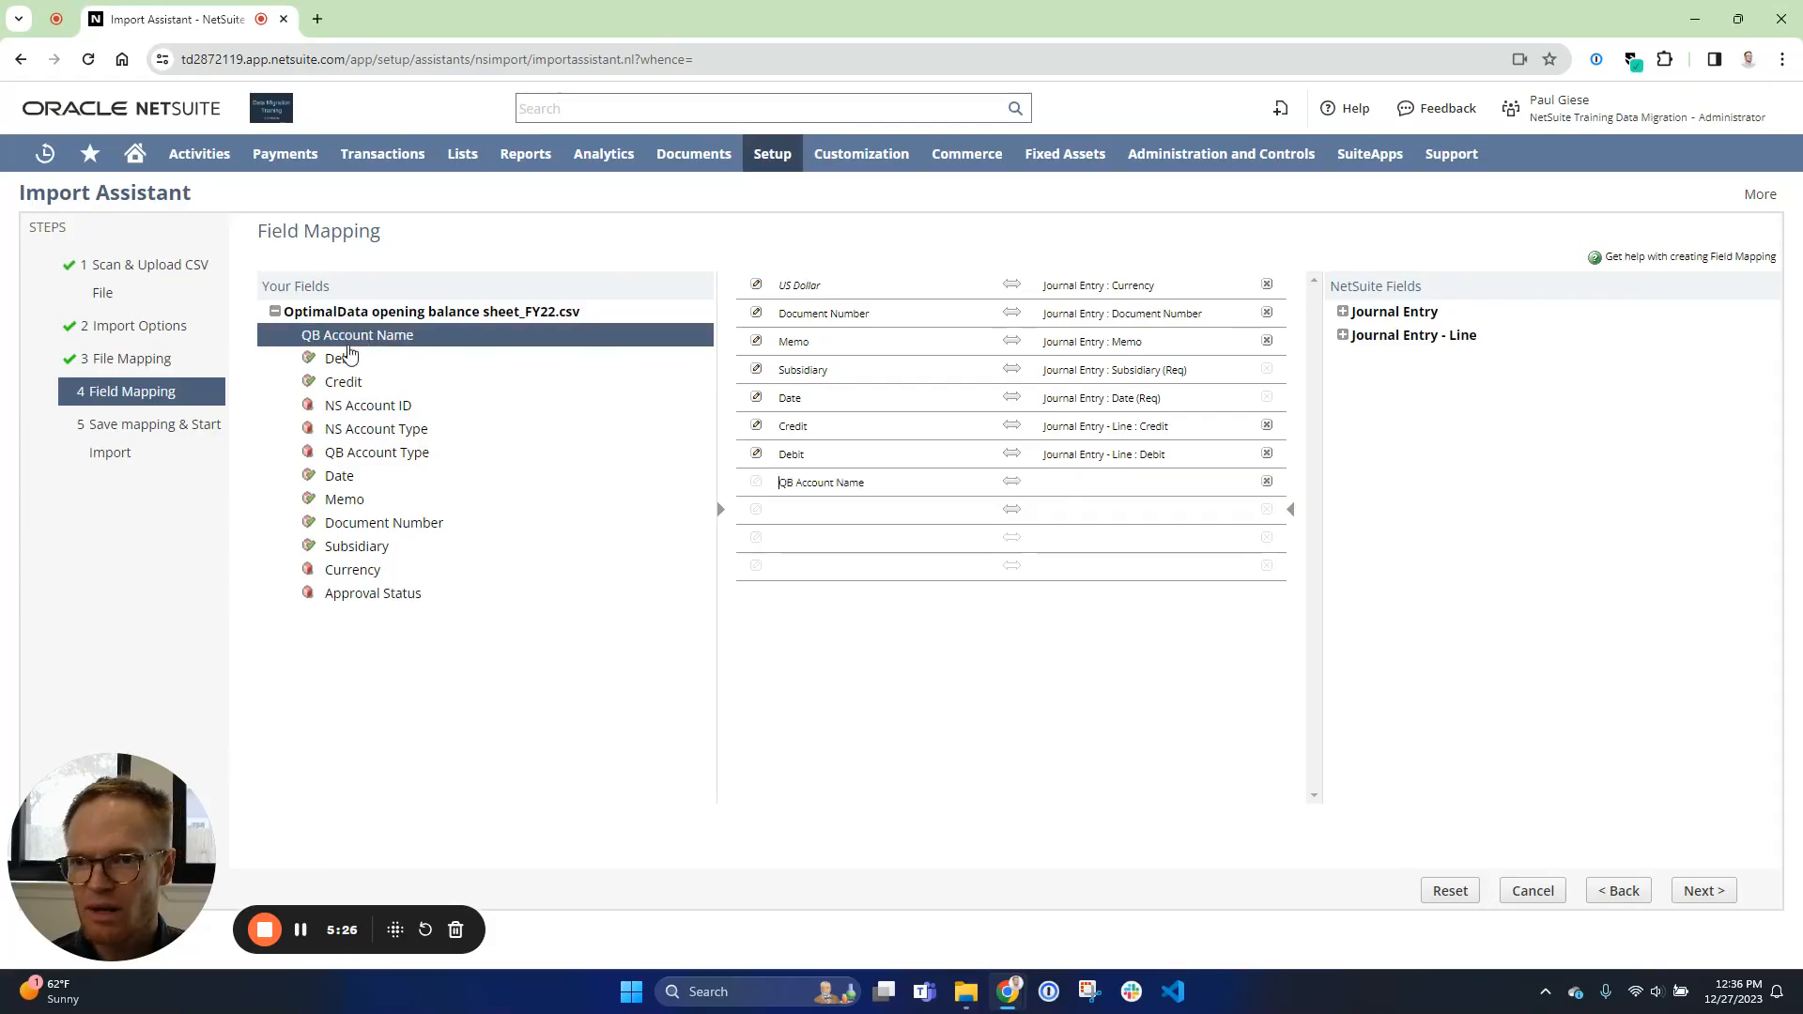
left_click(1370, 340)
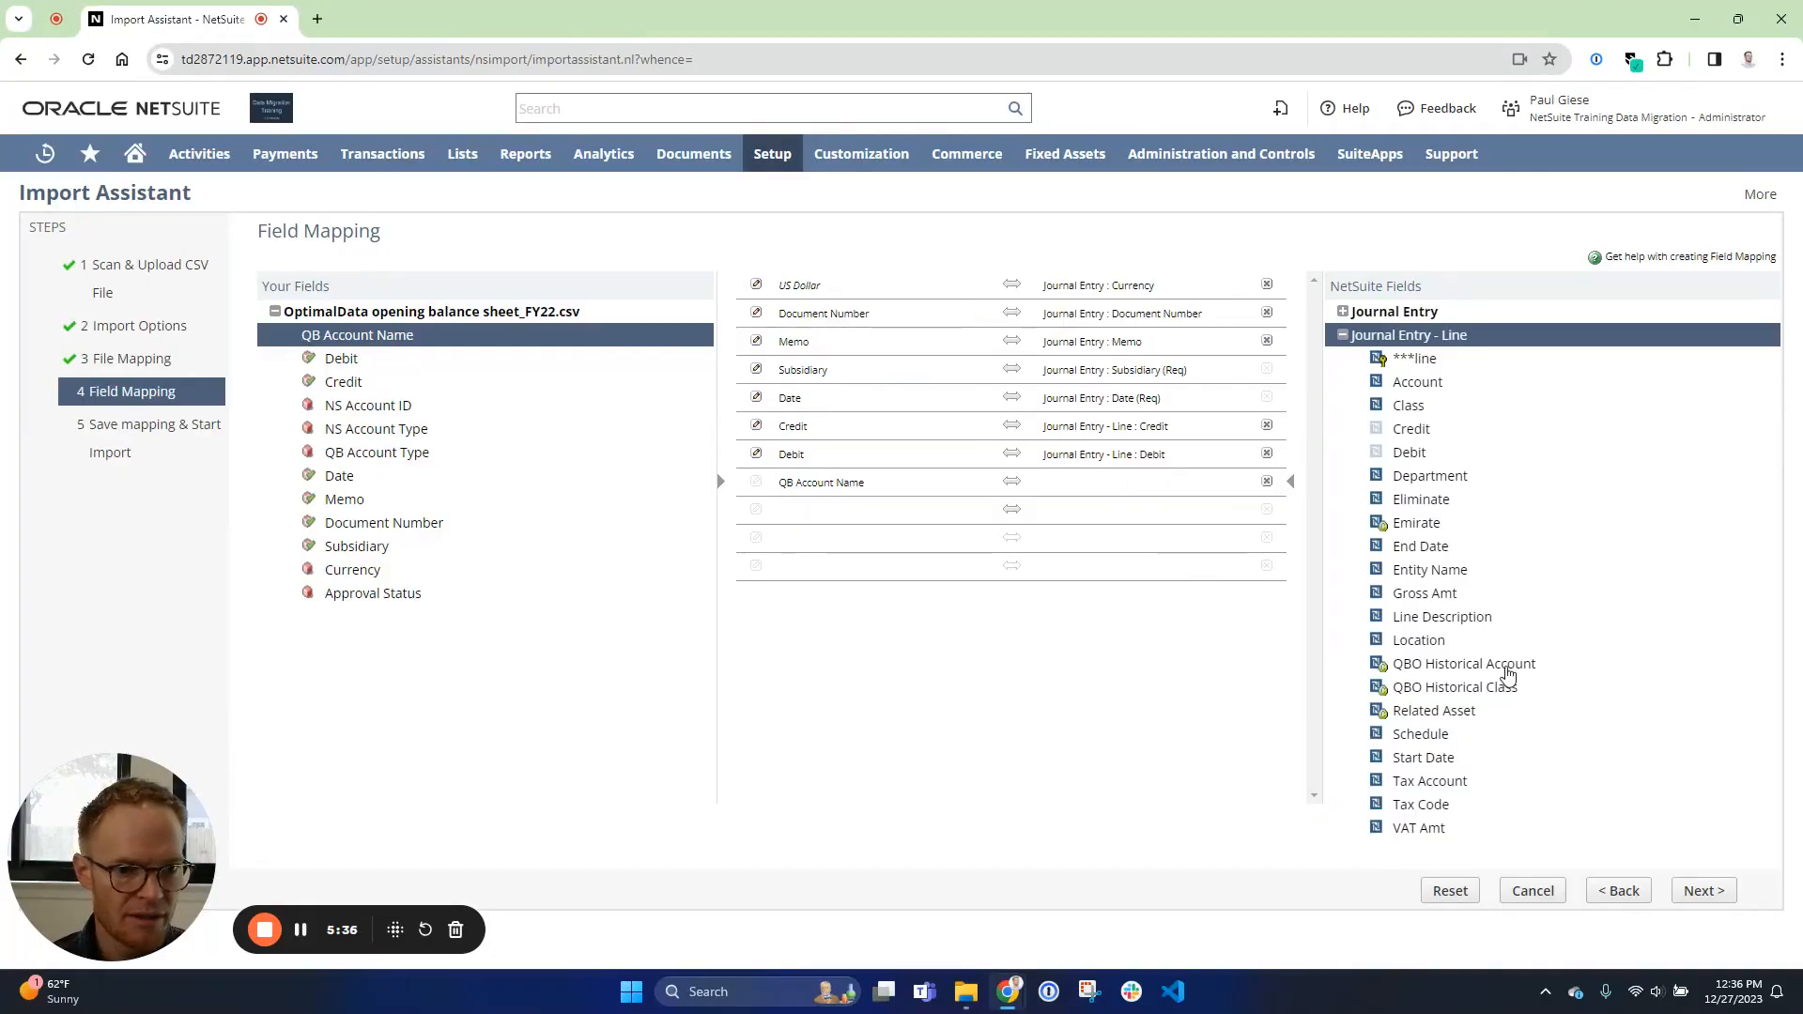
left_click(1504, 665)
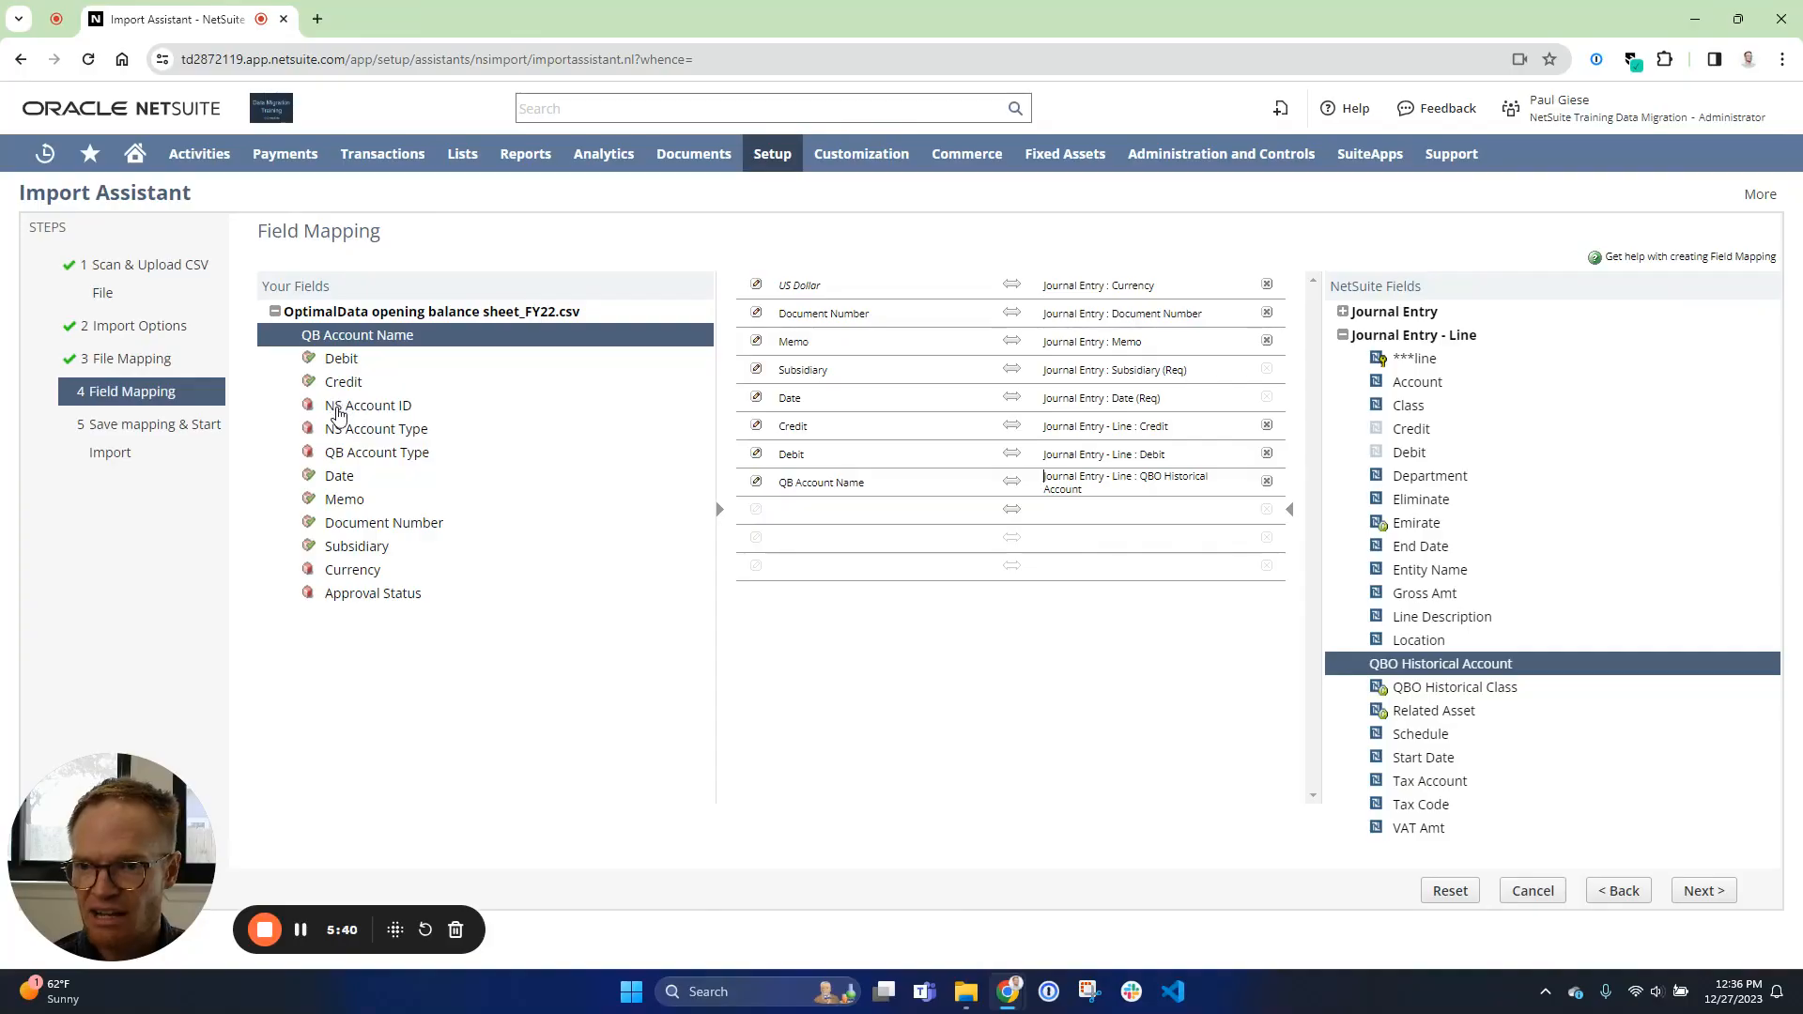
- Map NS Account ID to the journal entry line's Account field, using Internal ID as the reference type
left_click(340, 413)
left_click(1099, 514)
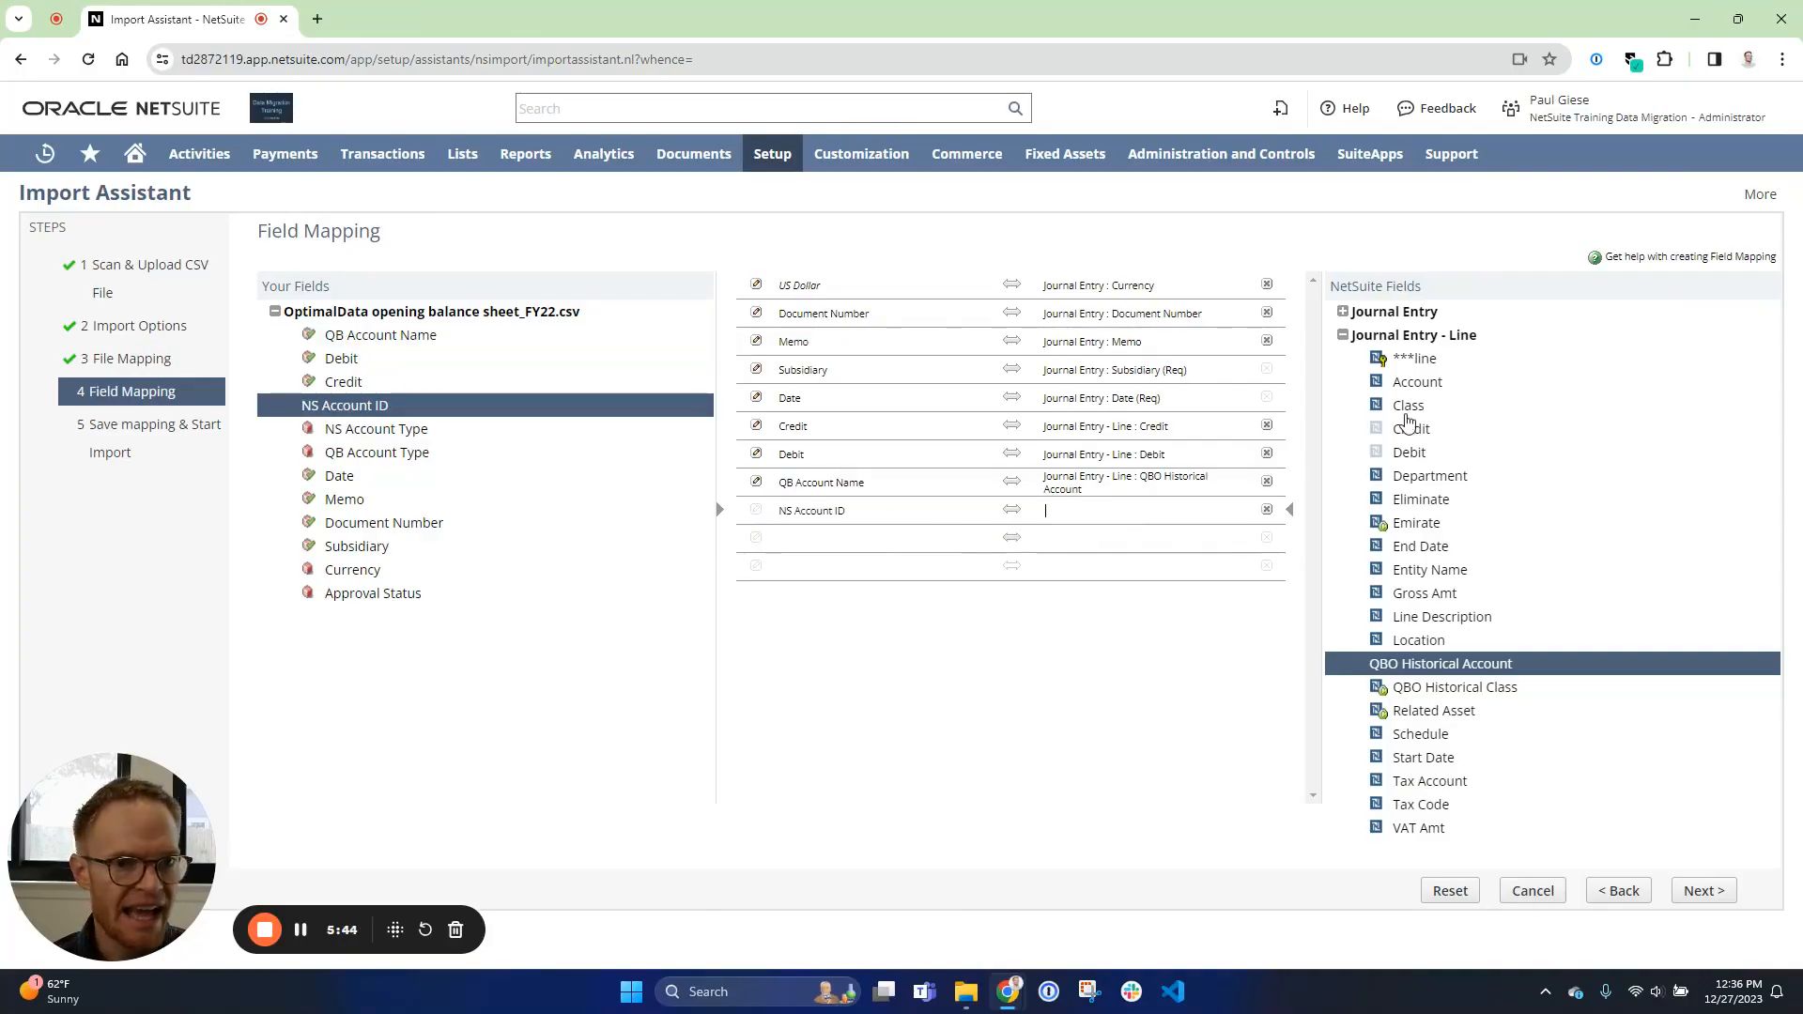
left_click(1428, 389)
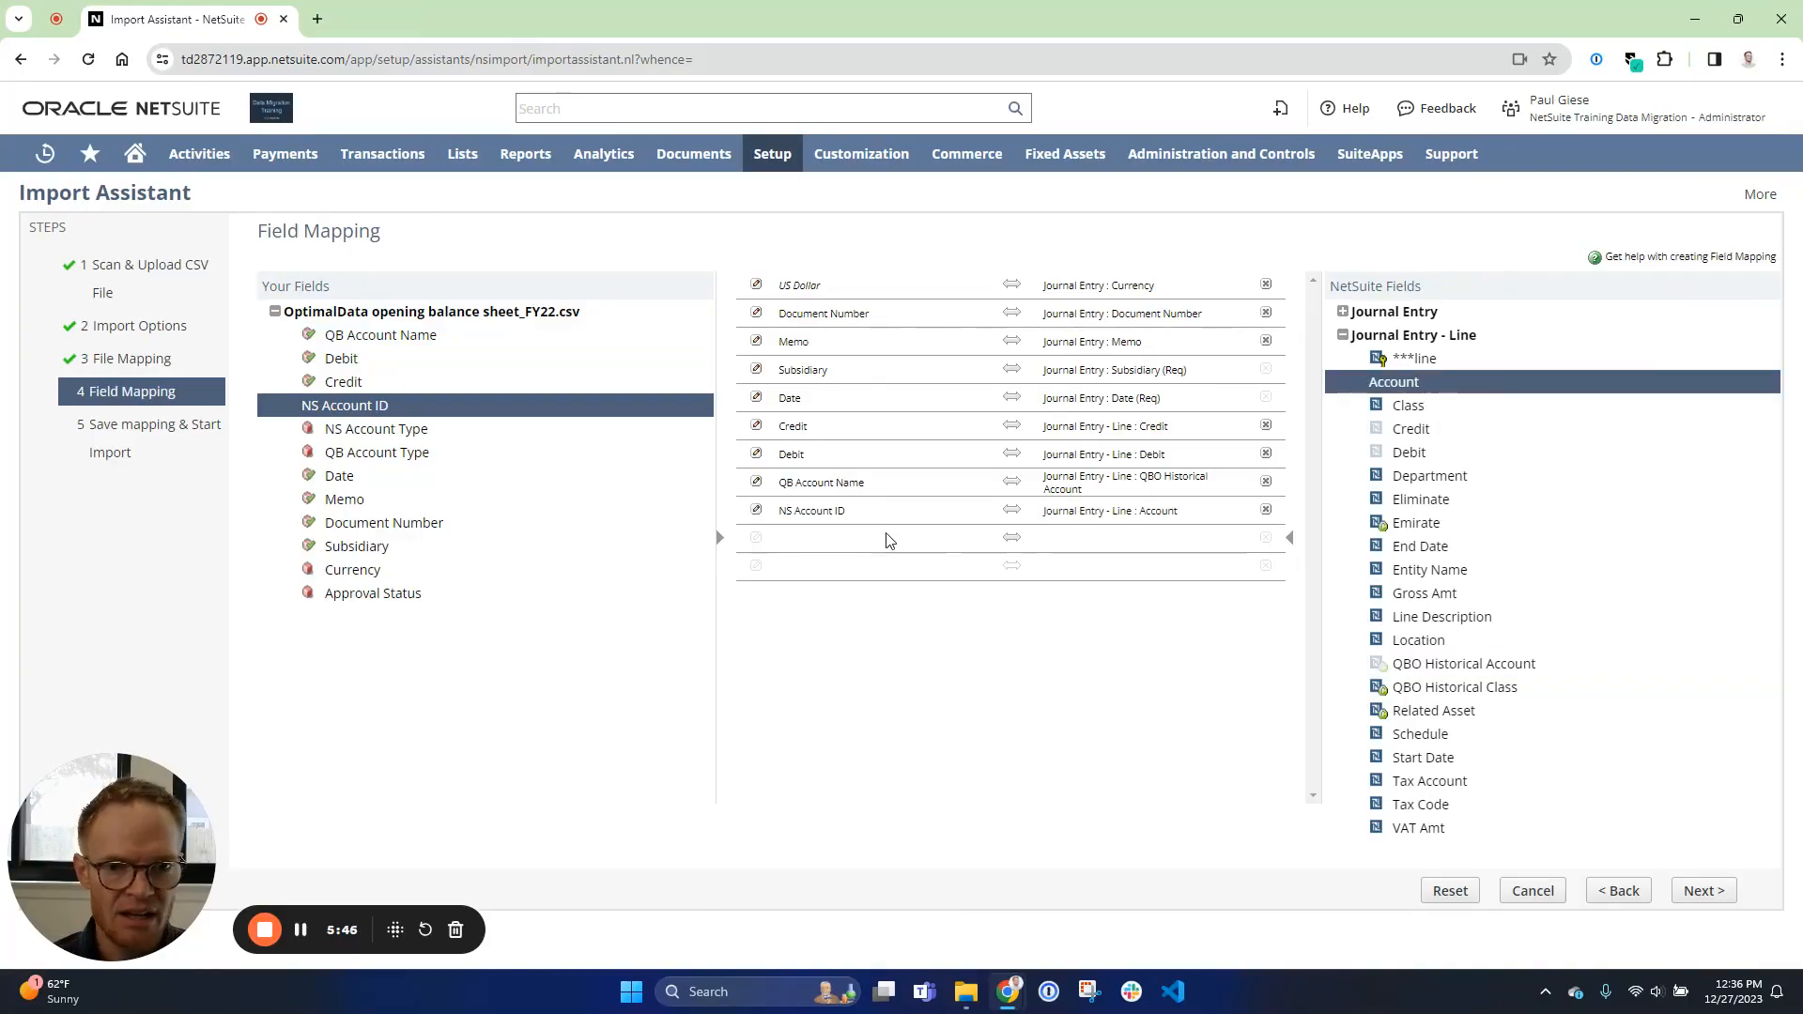
left_click(756, 511)
left_click(874, 368)
left_click(850, 407)
left_click(1038, 470)
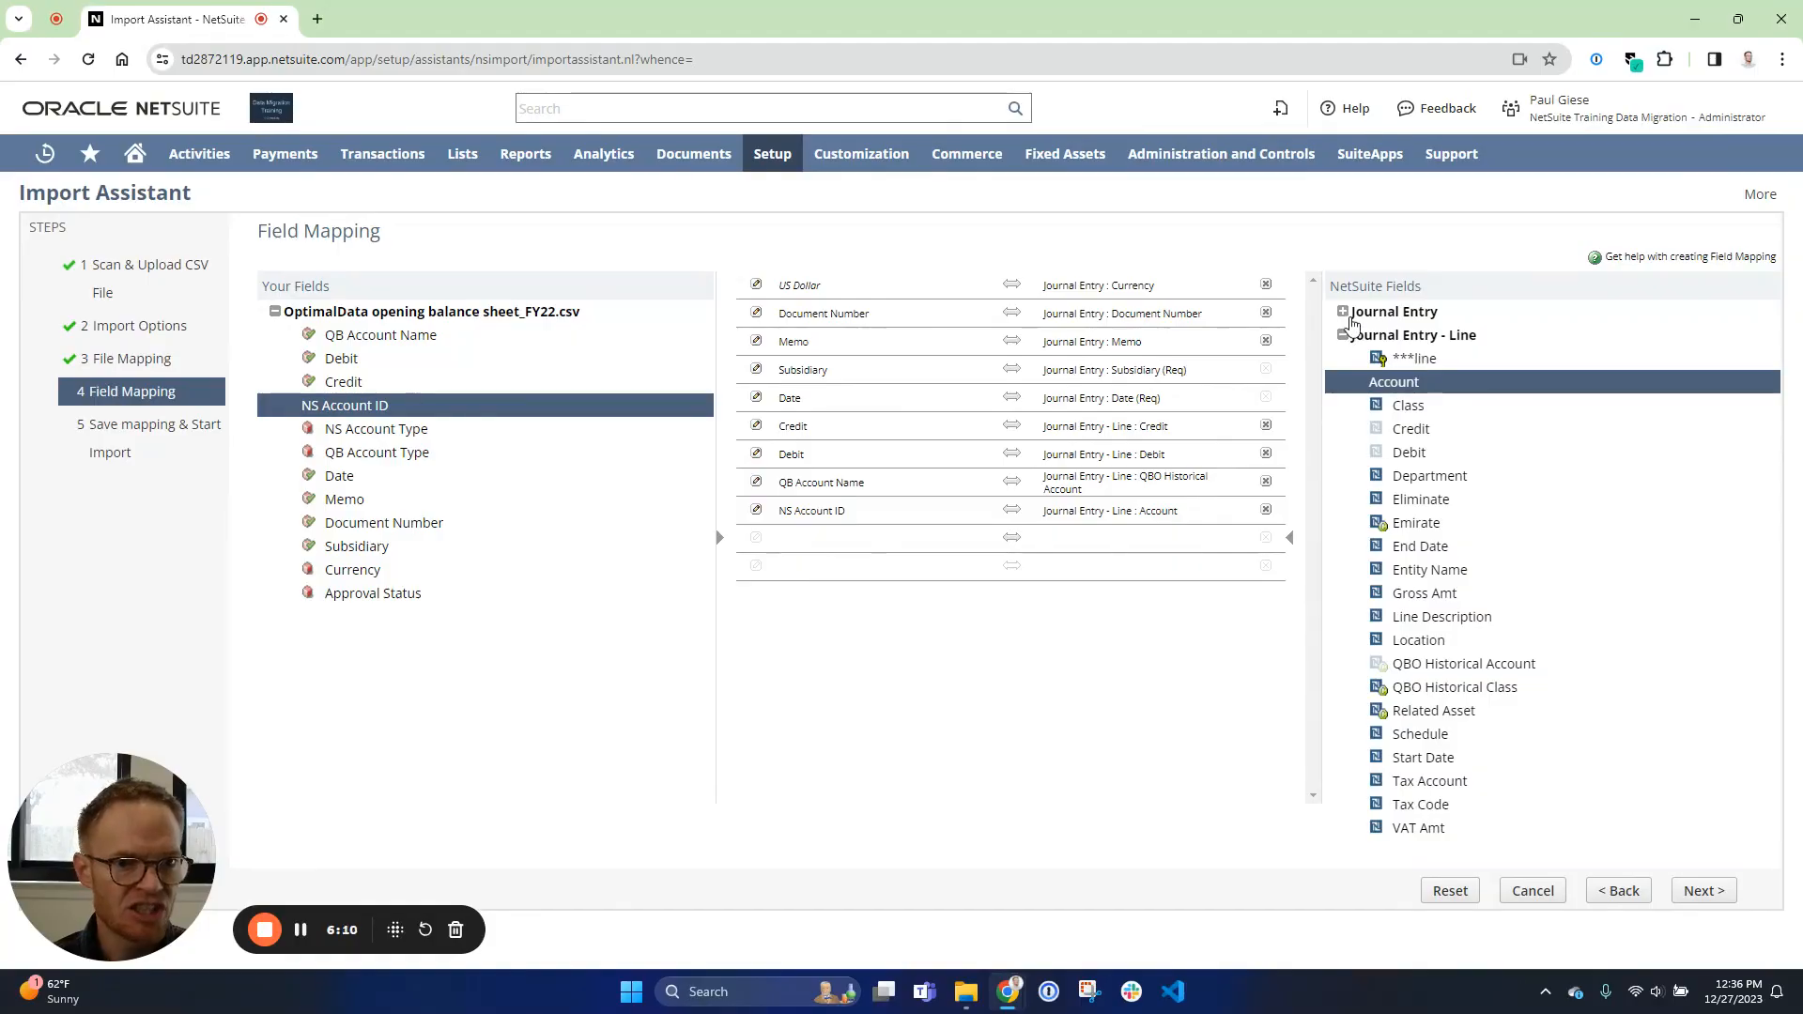
- Map Document Number to the journal entry's Entry No. field as well, and continue to saving the mapping
left_click(1343, 337)
left_click(1343, 312)
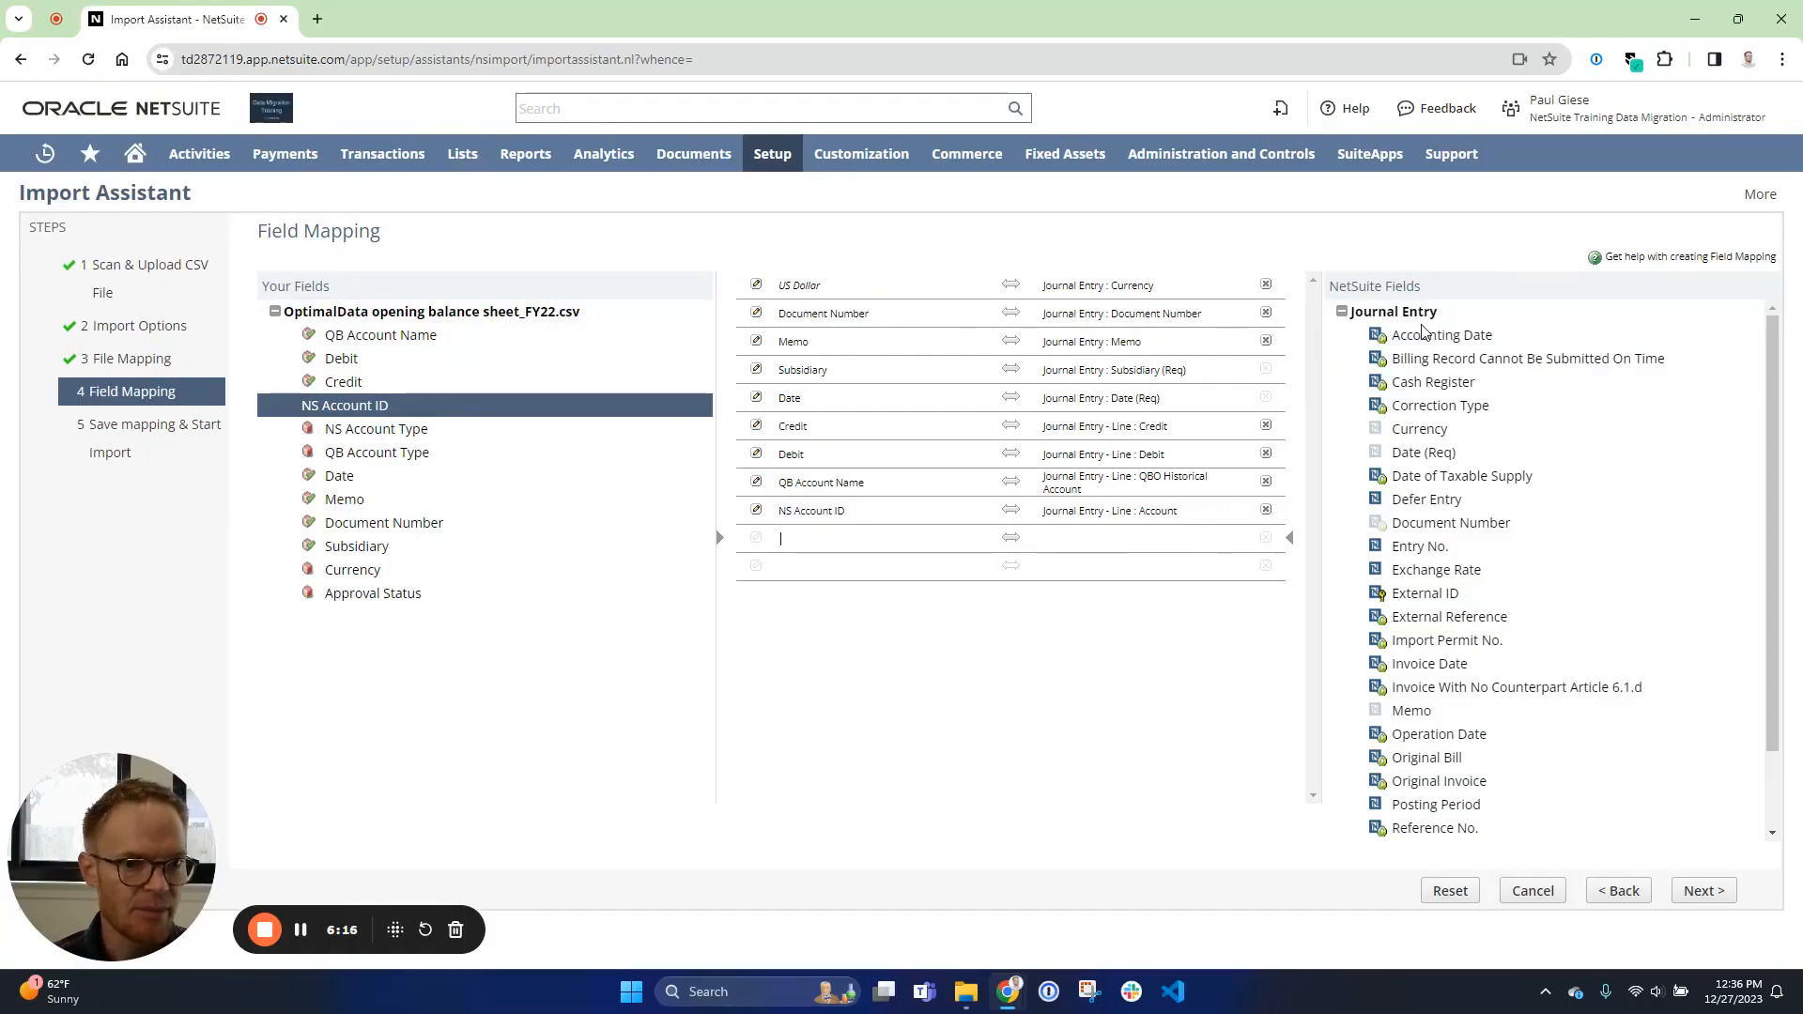
left_click(1095, 547)
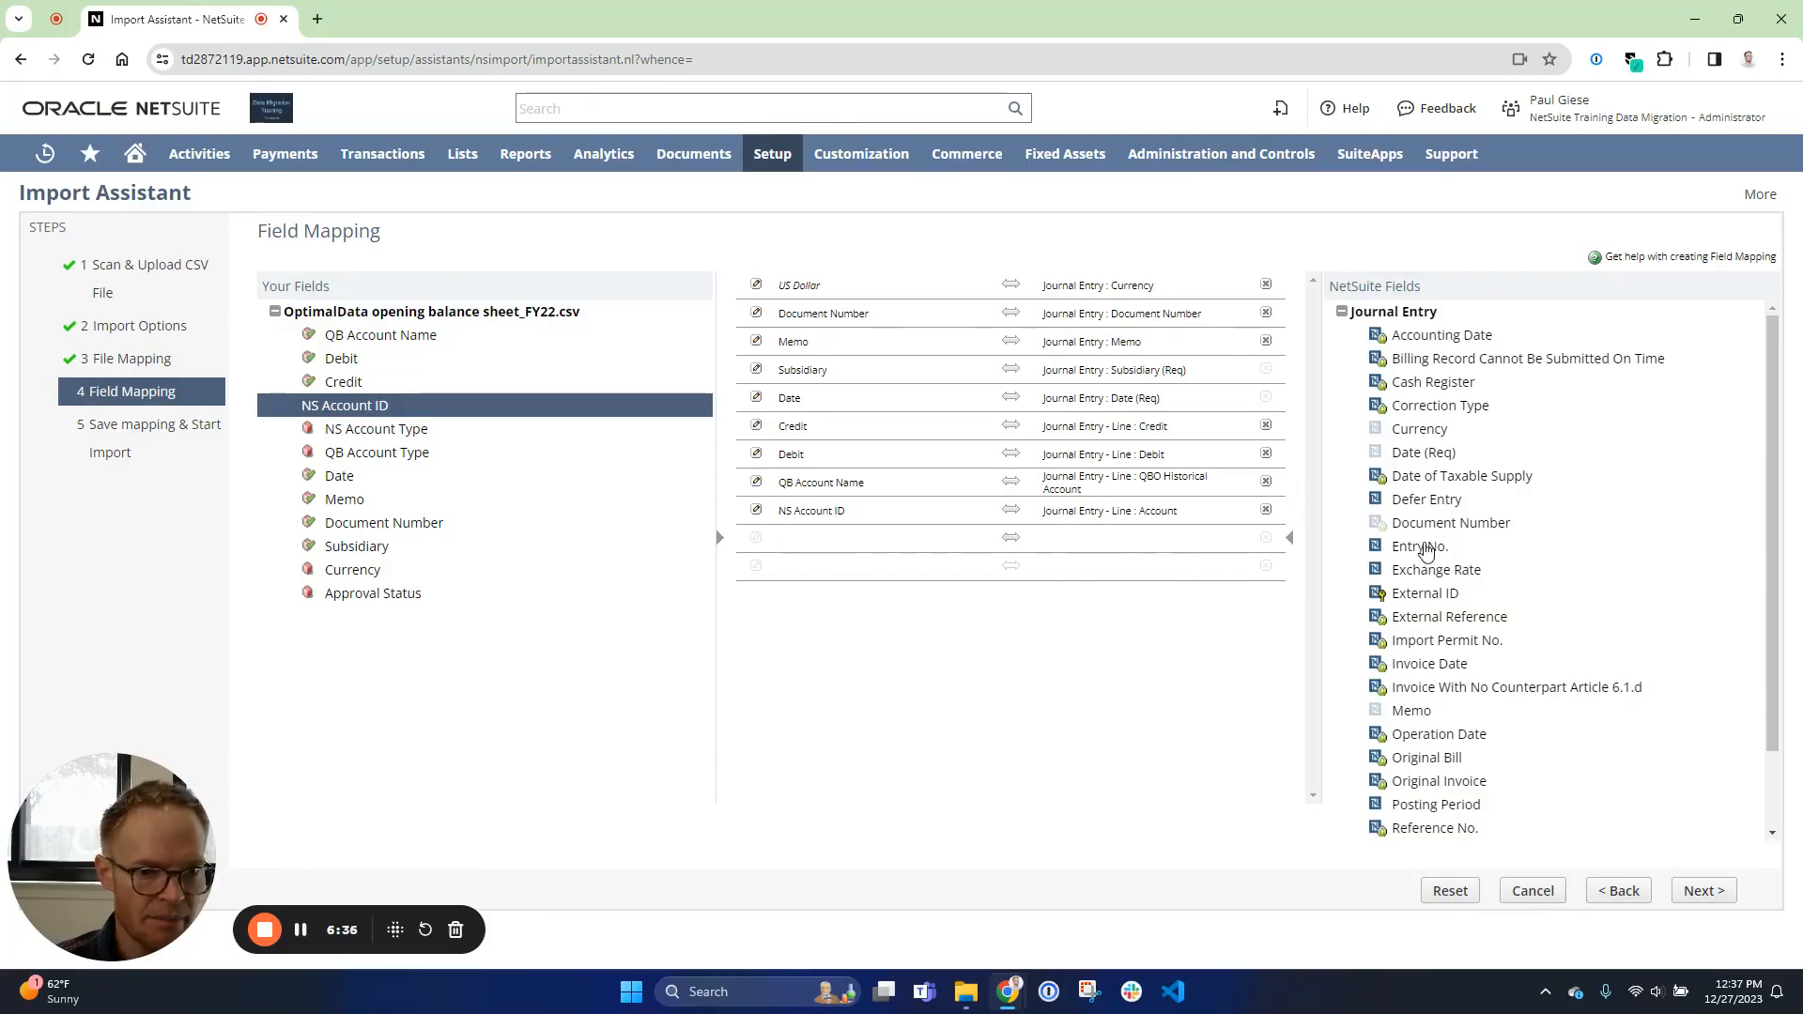
left_click(1423, 546)
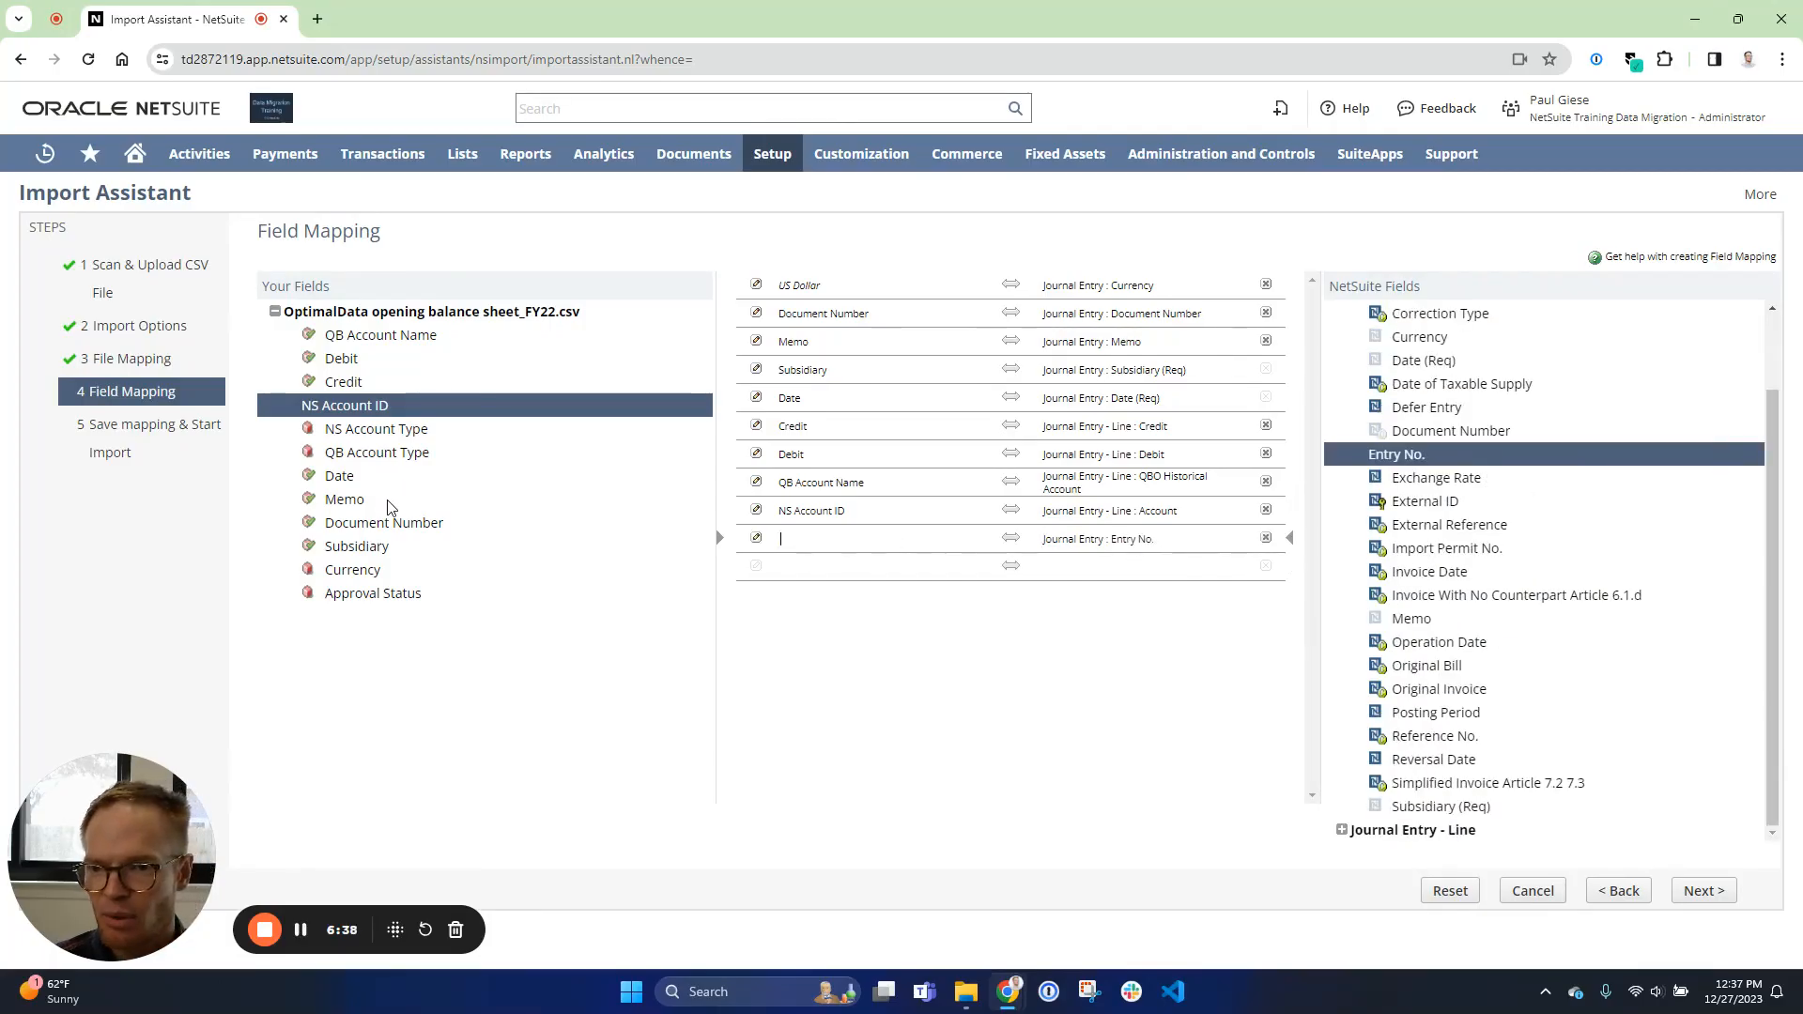
left_click(476, 527)
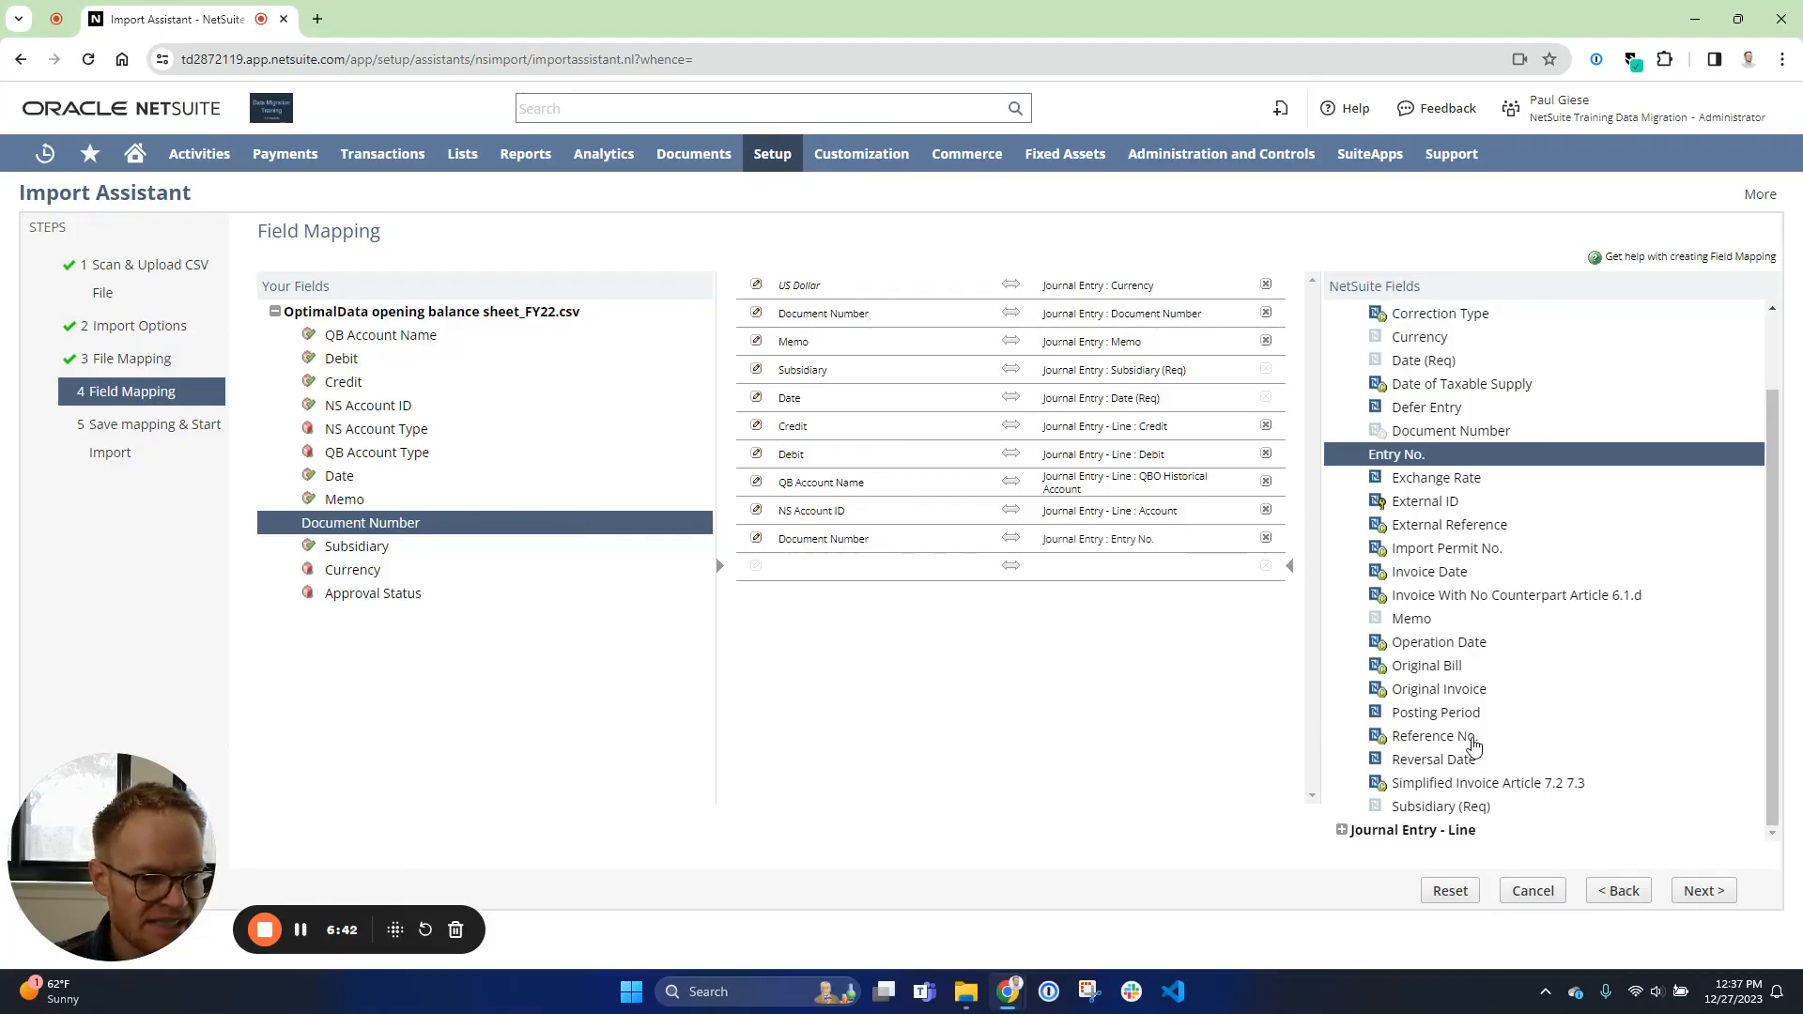
scroll(1477, 770, "up", 1)
scroll(1477, 770, "up", 1)
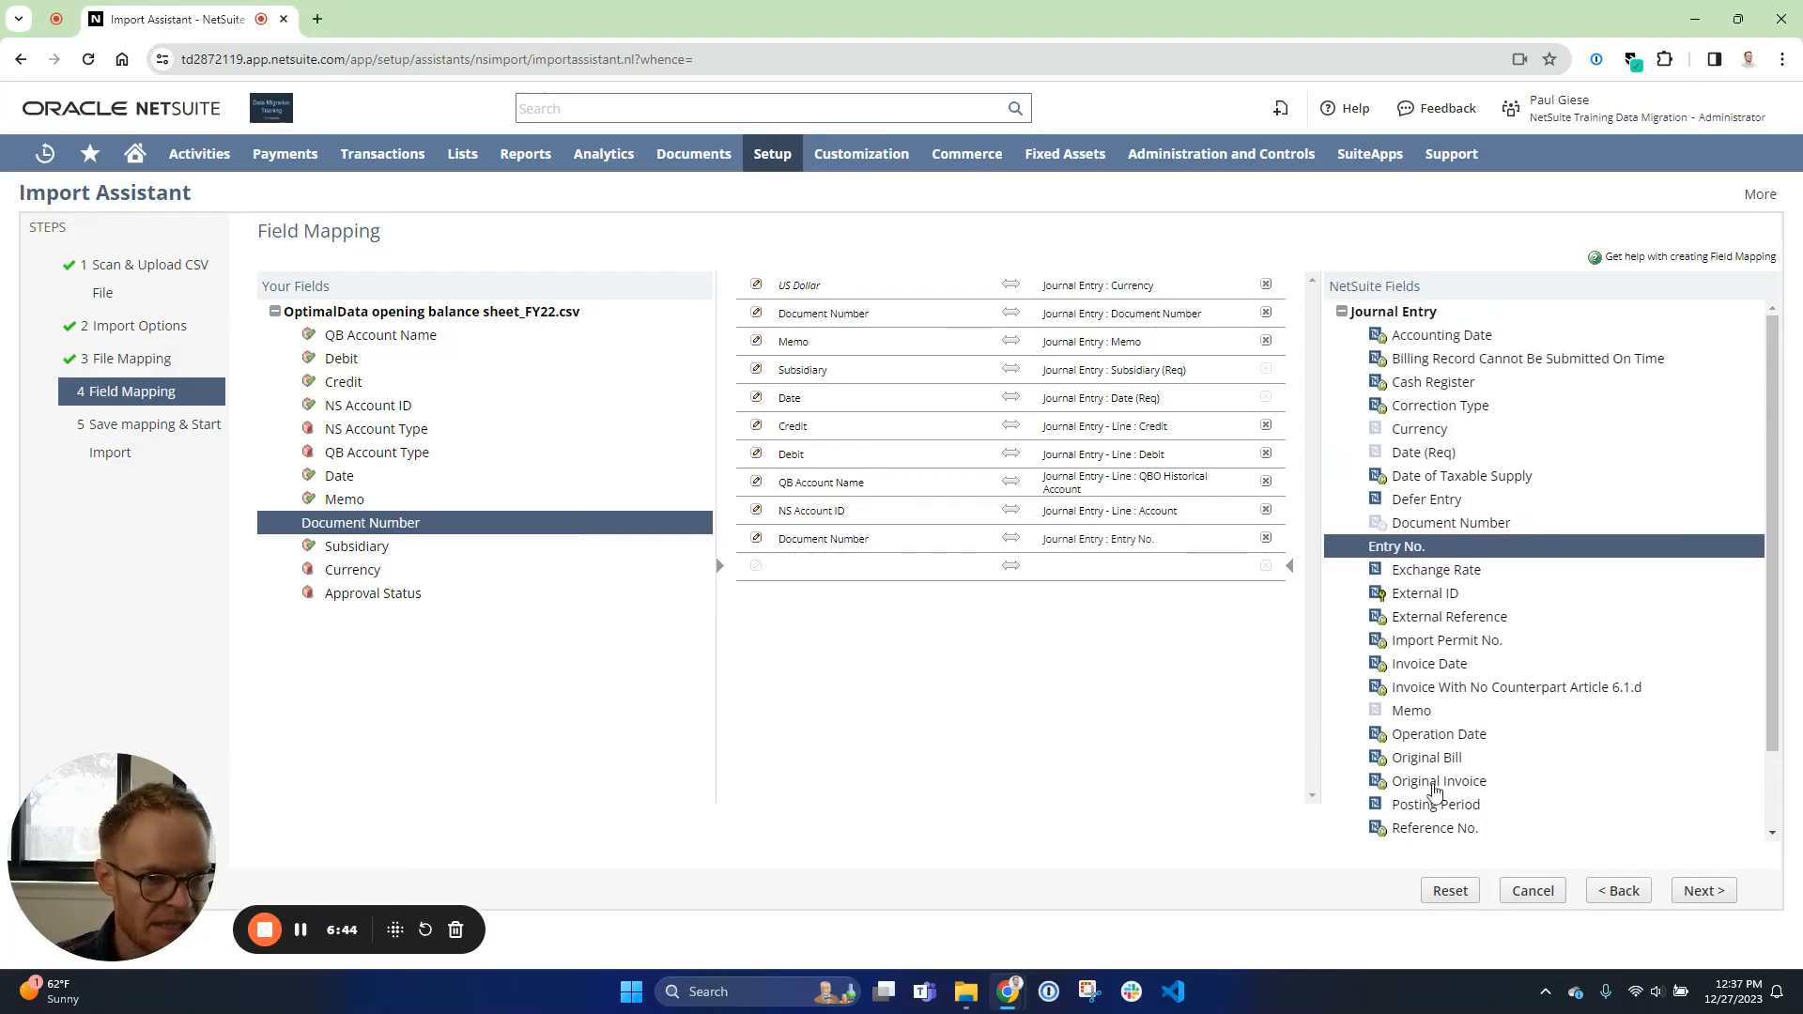
scroll(1404, 803, "down", 2)
scroll(1397, 742, "up", 2)
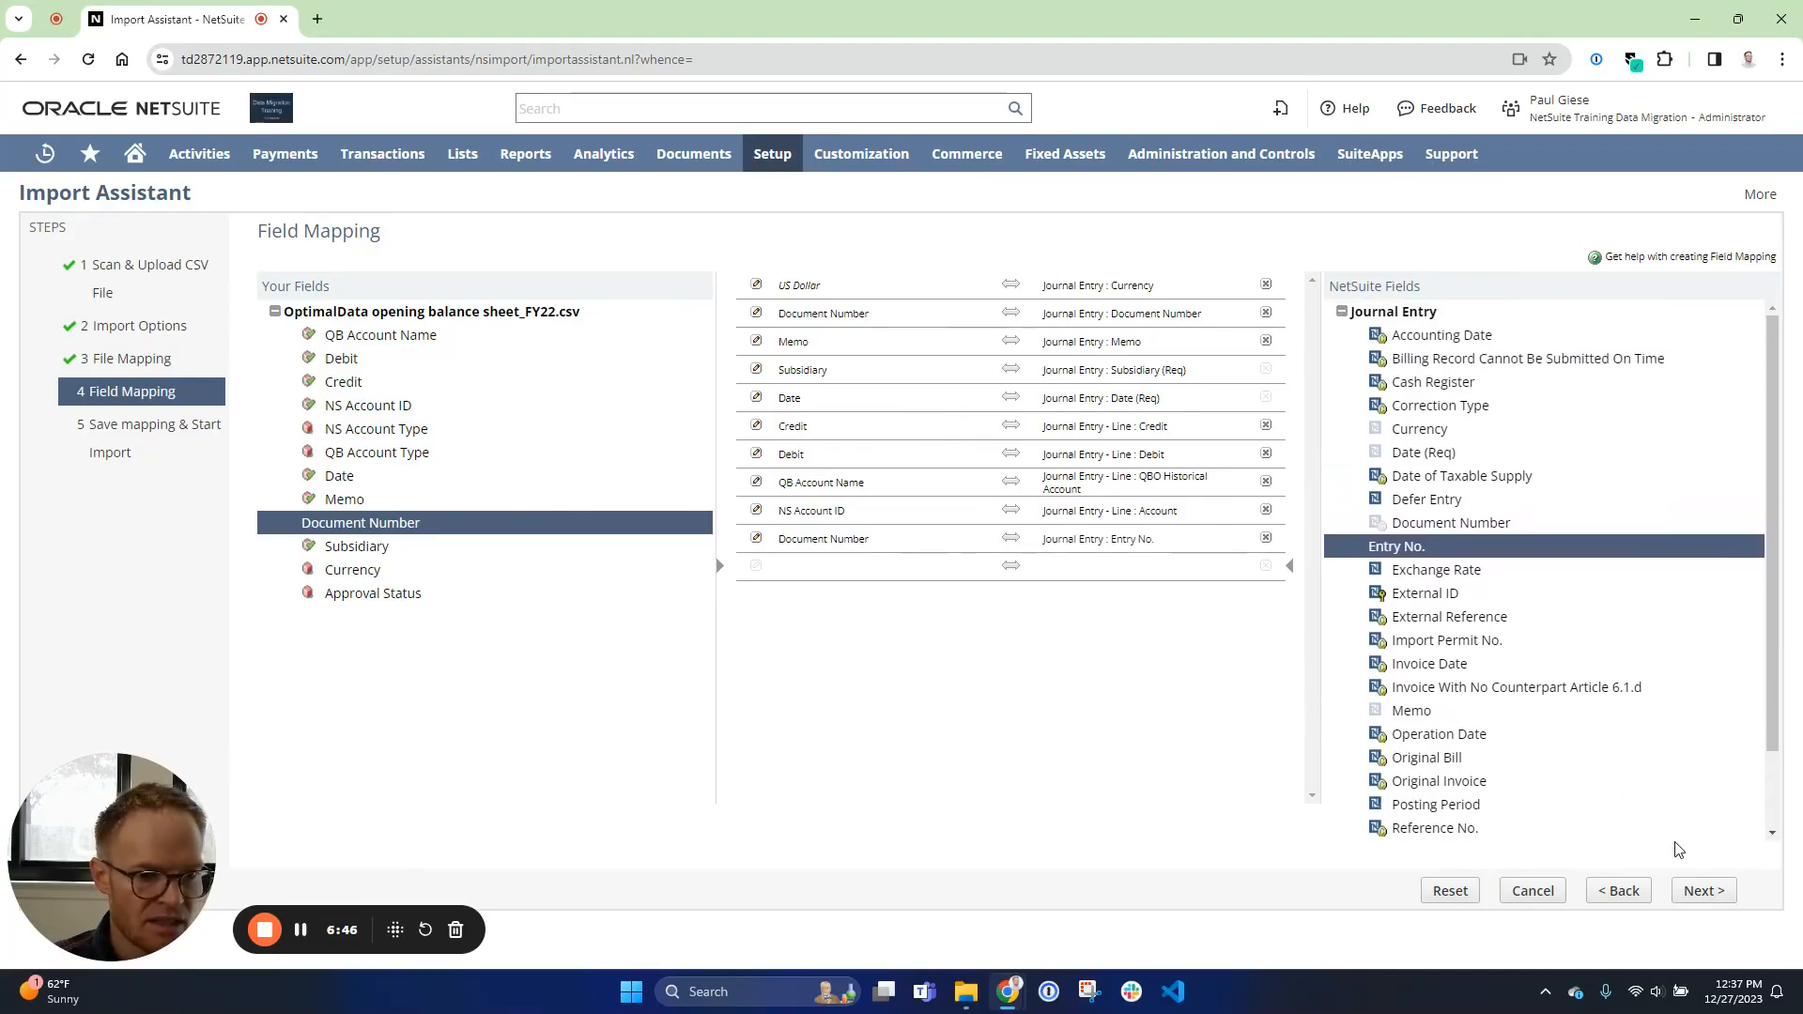
left_click(1691, 900)
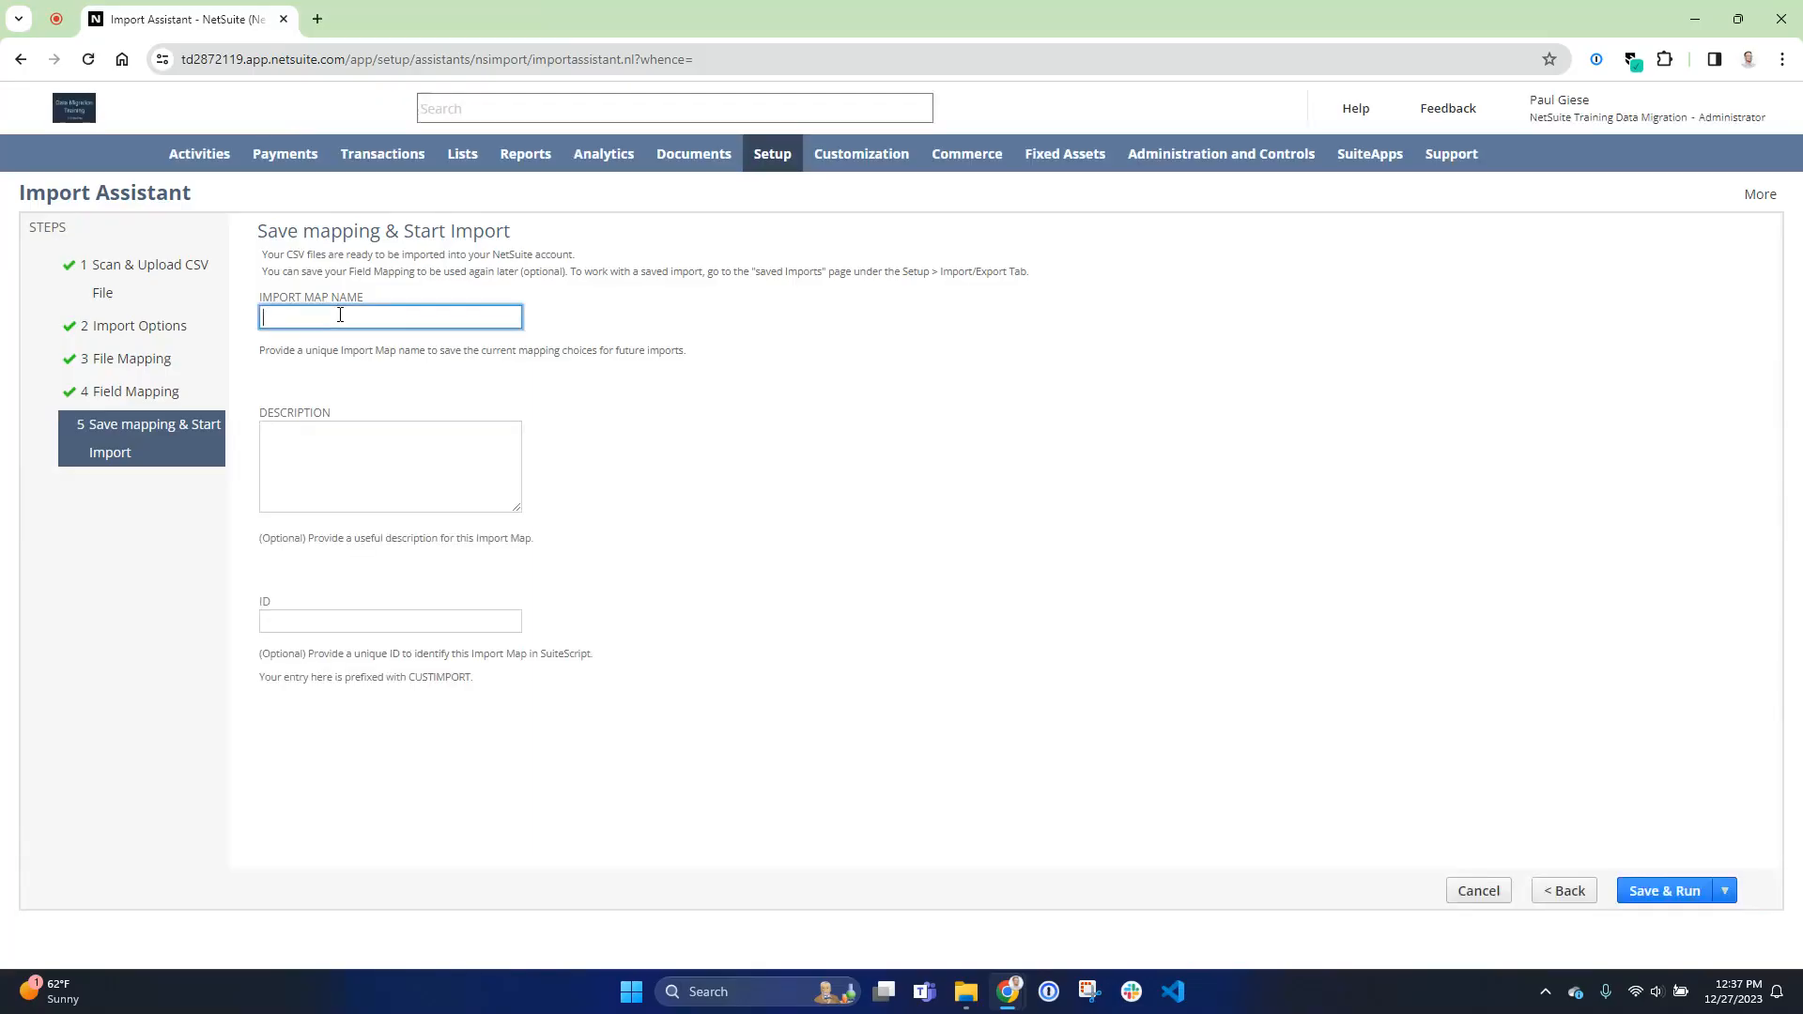
- Name the import map OptimalData journal entry, then save it and run the import
type("Opti")
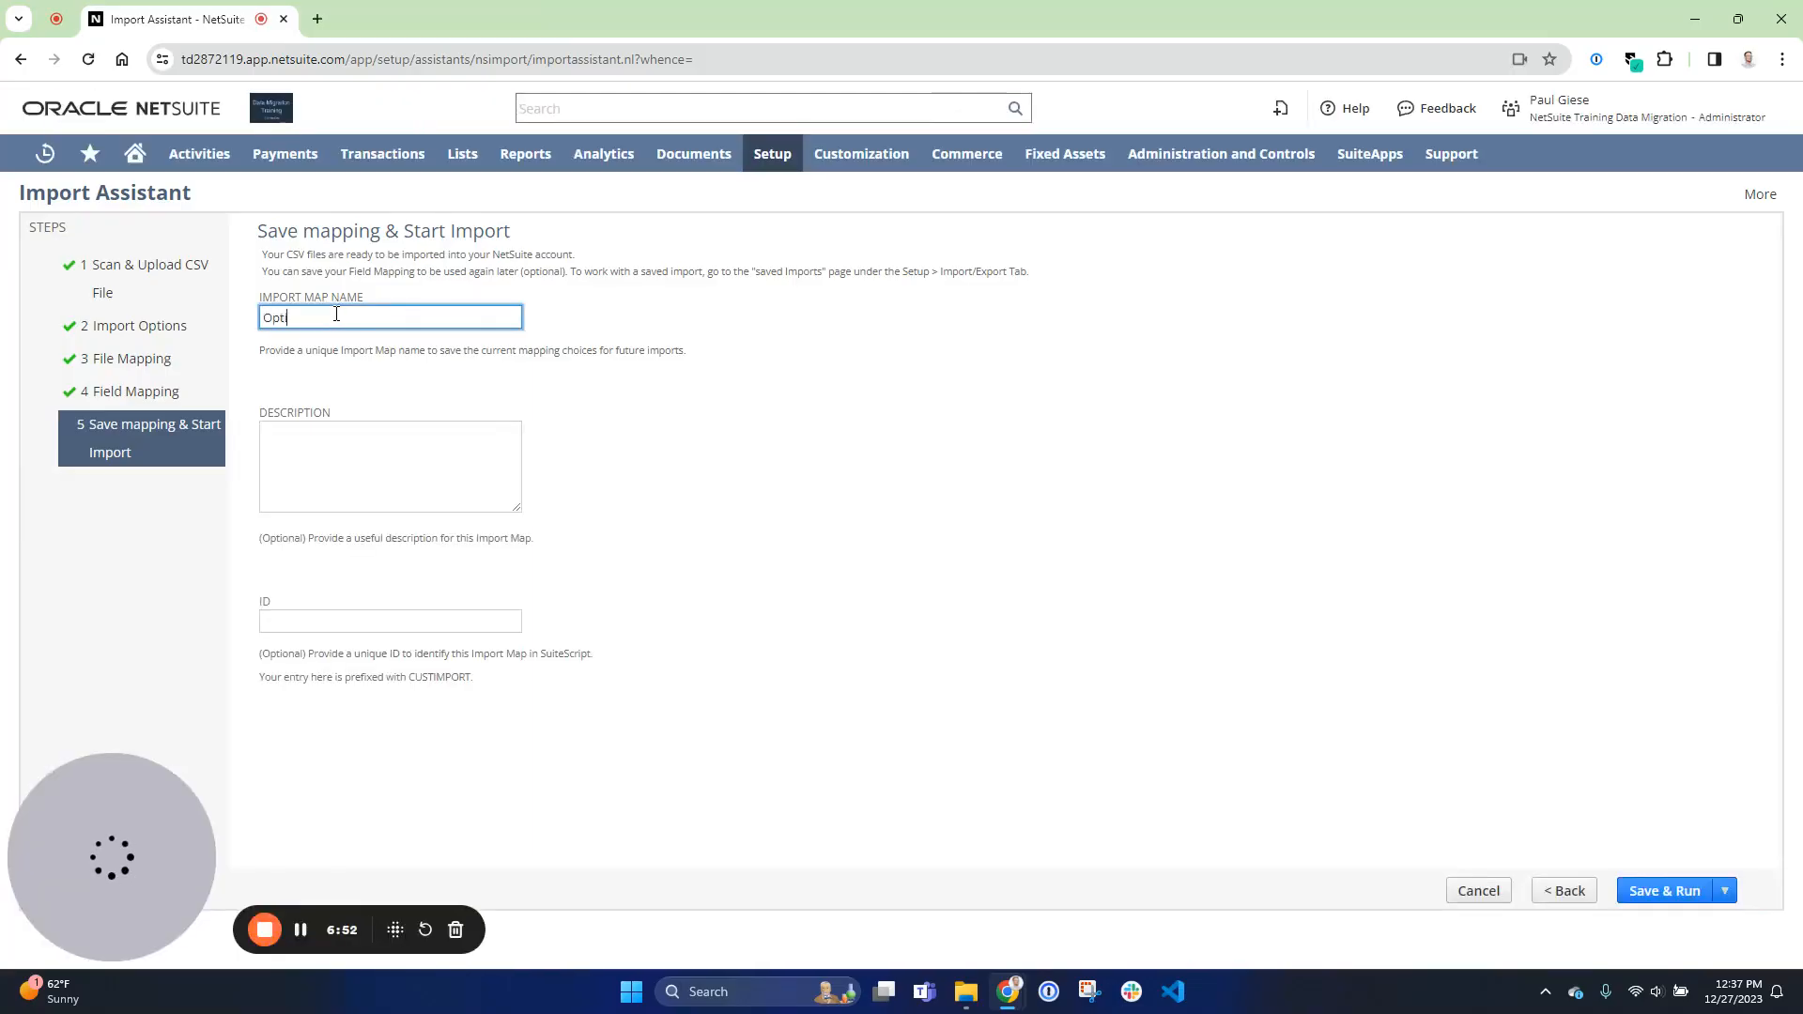
type("mla journal entry")
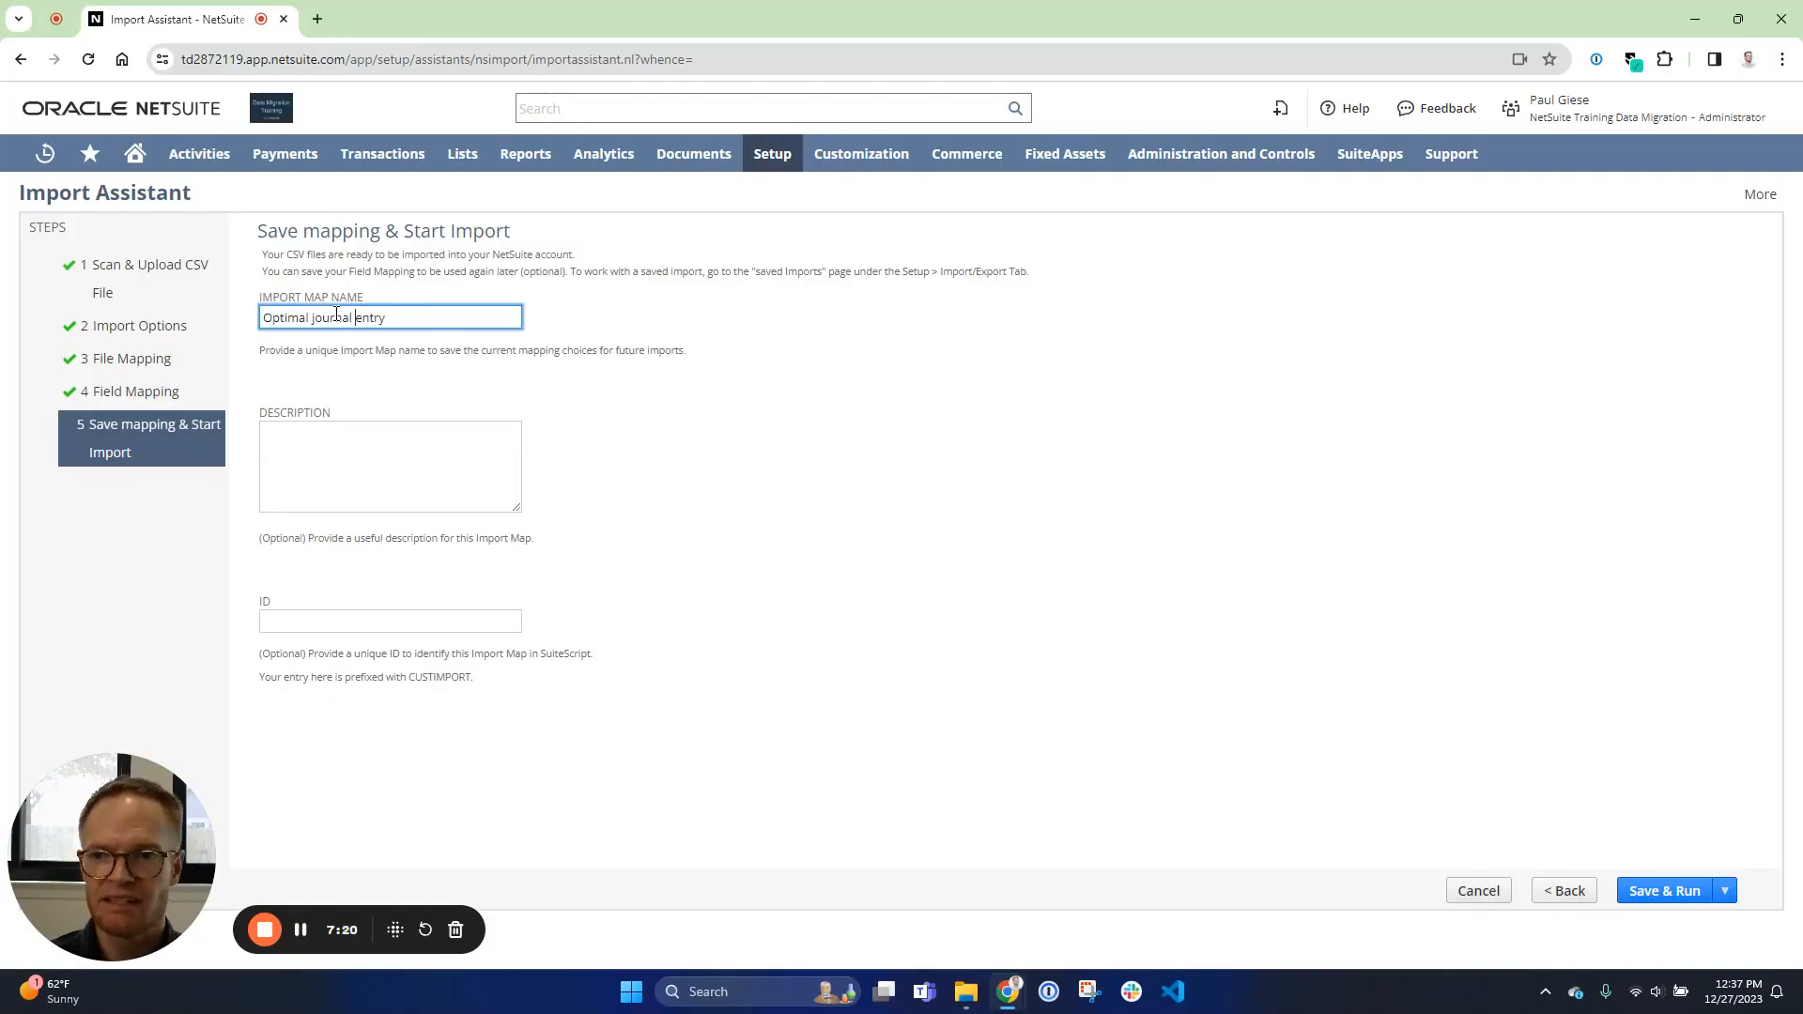
key("Left")
type("Data")
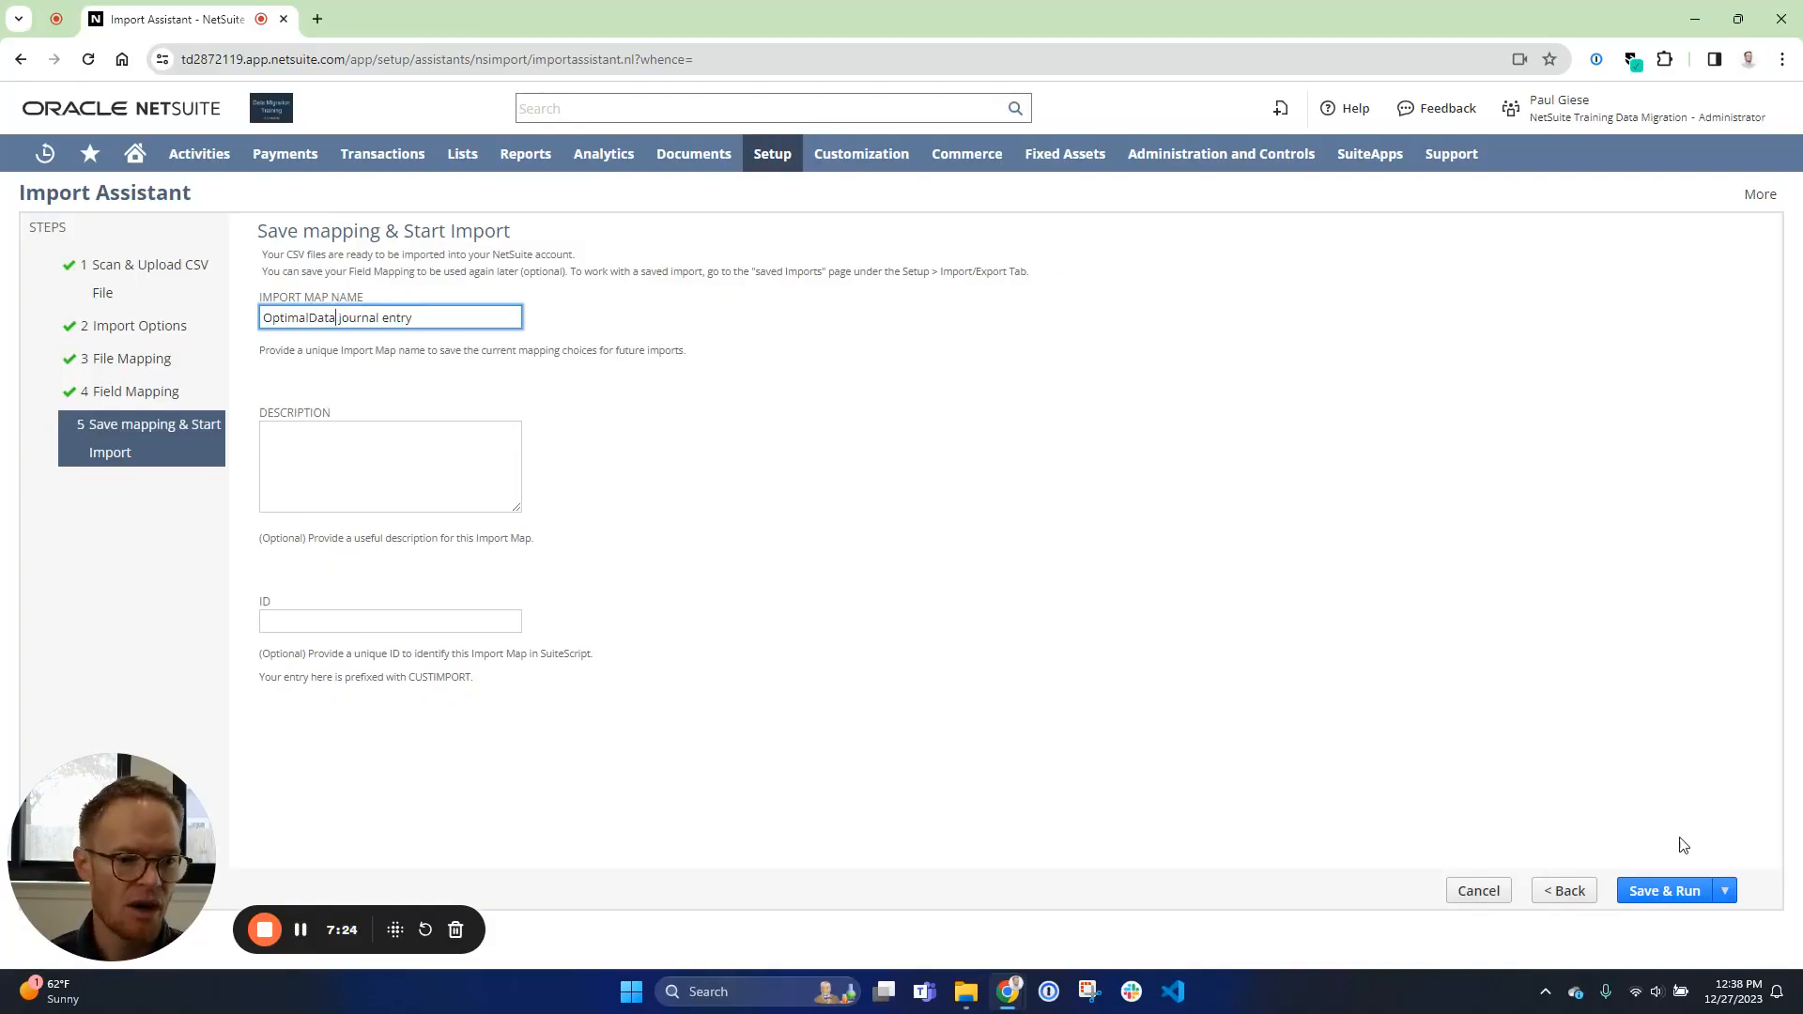
left_click(1664, 890)
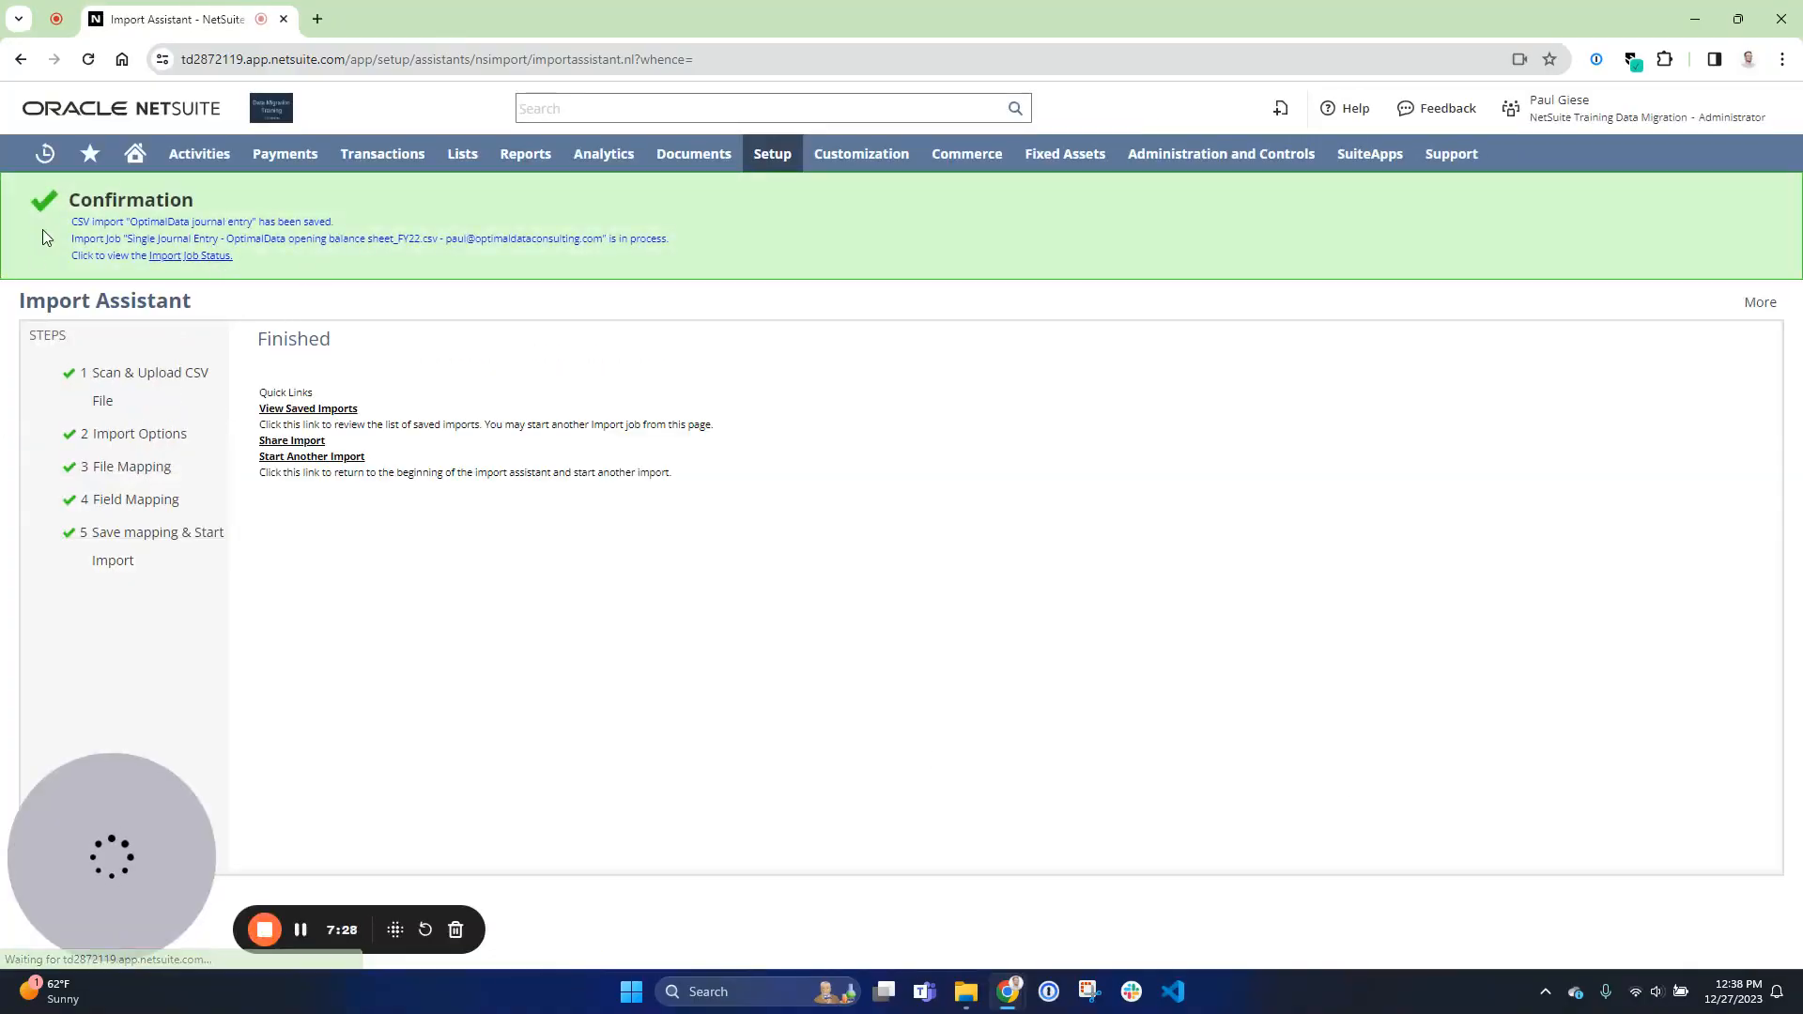
- Open the import job status and refresh it to check the result message of the newest job
left_click(177, 256)
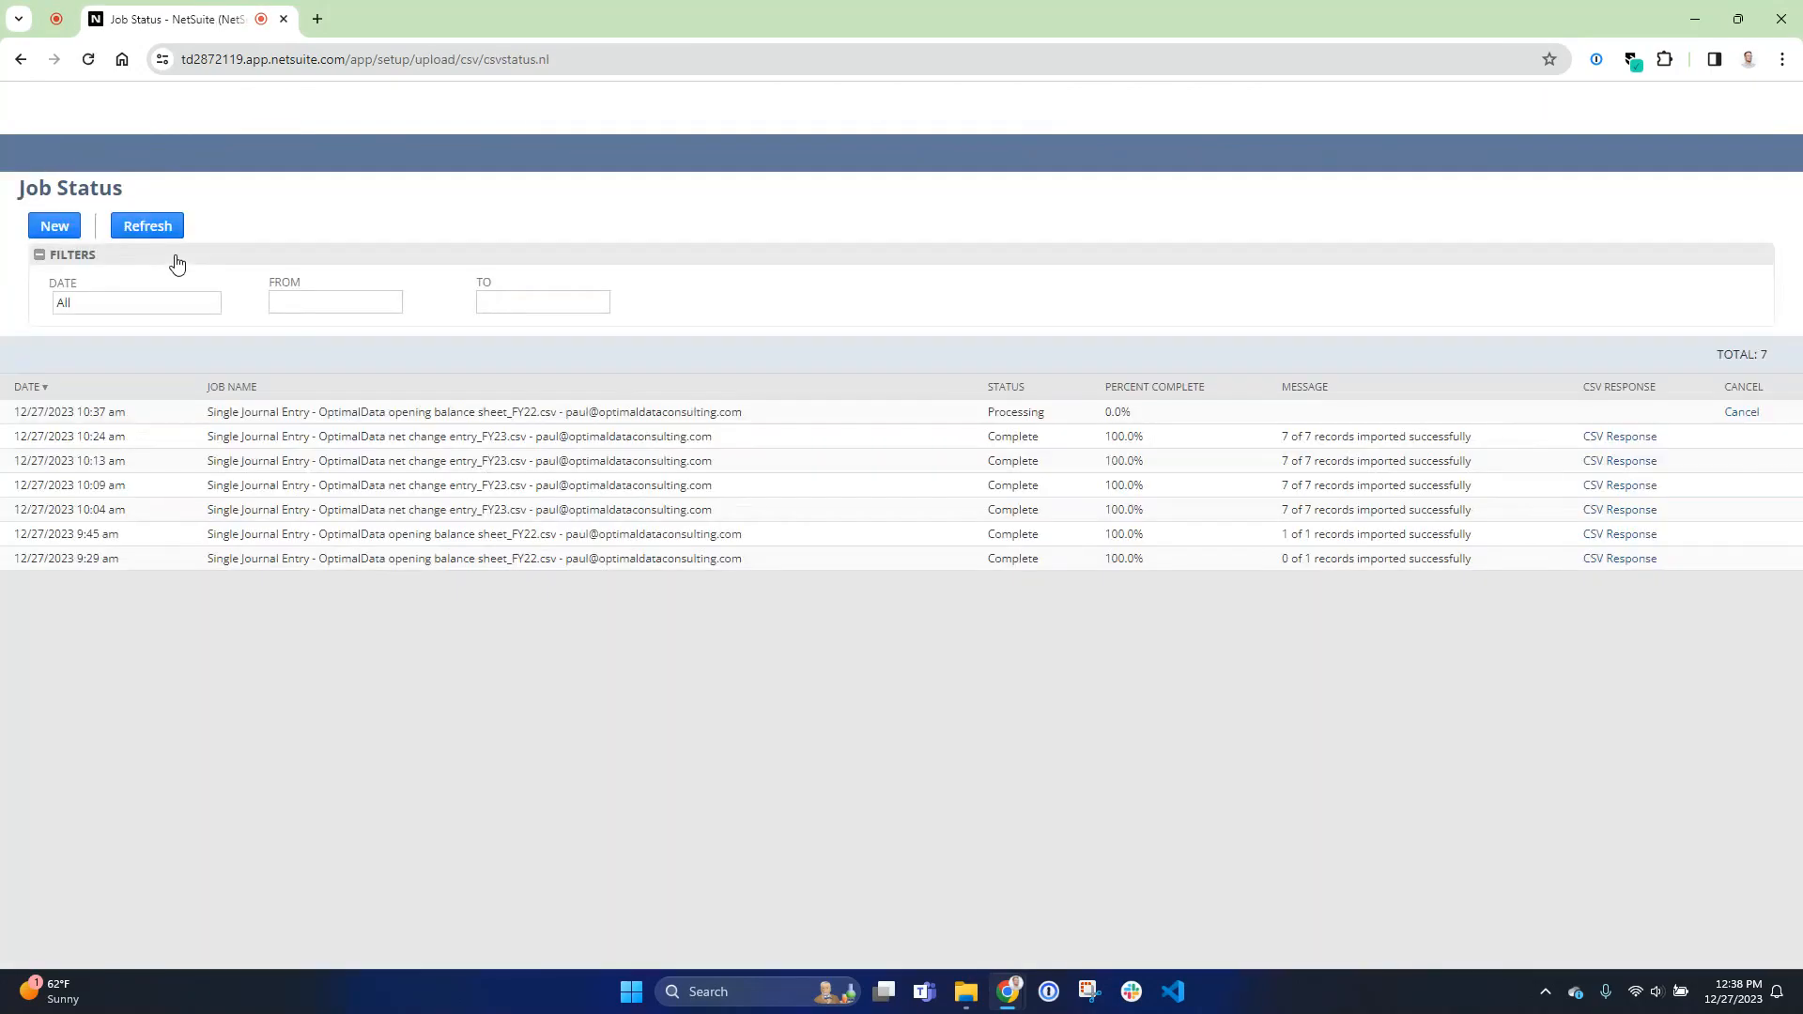
left_click(141, 227)
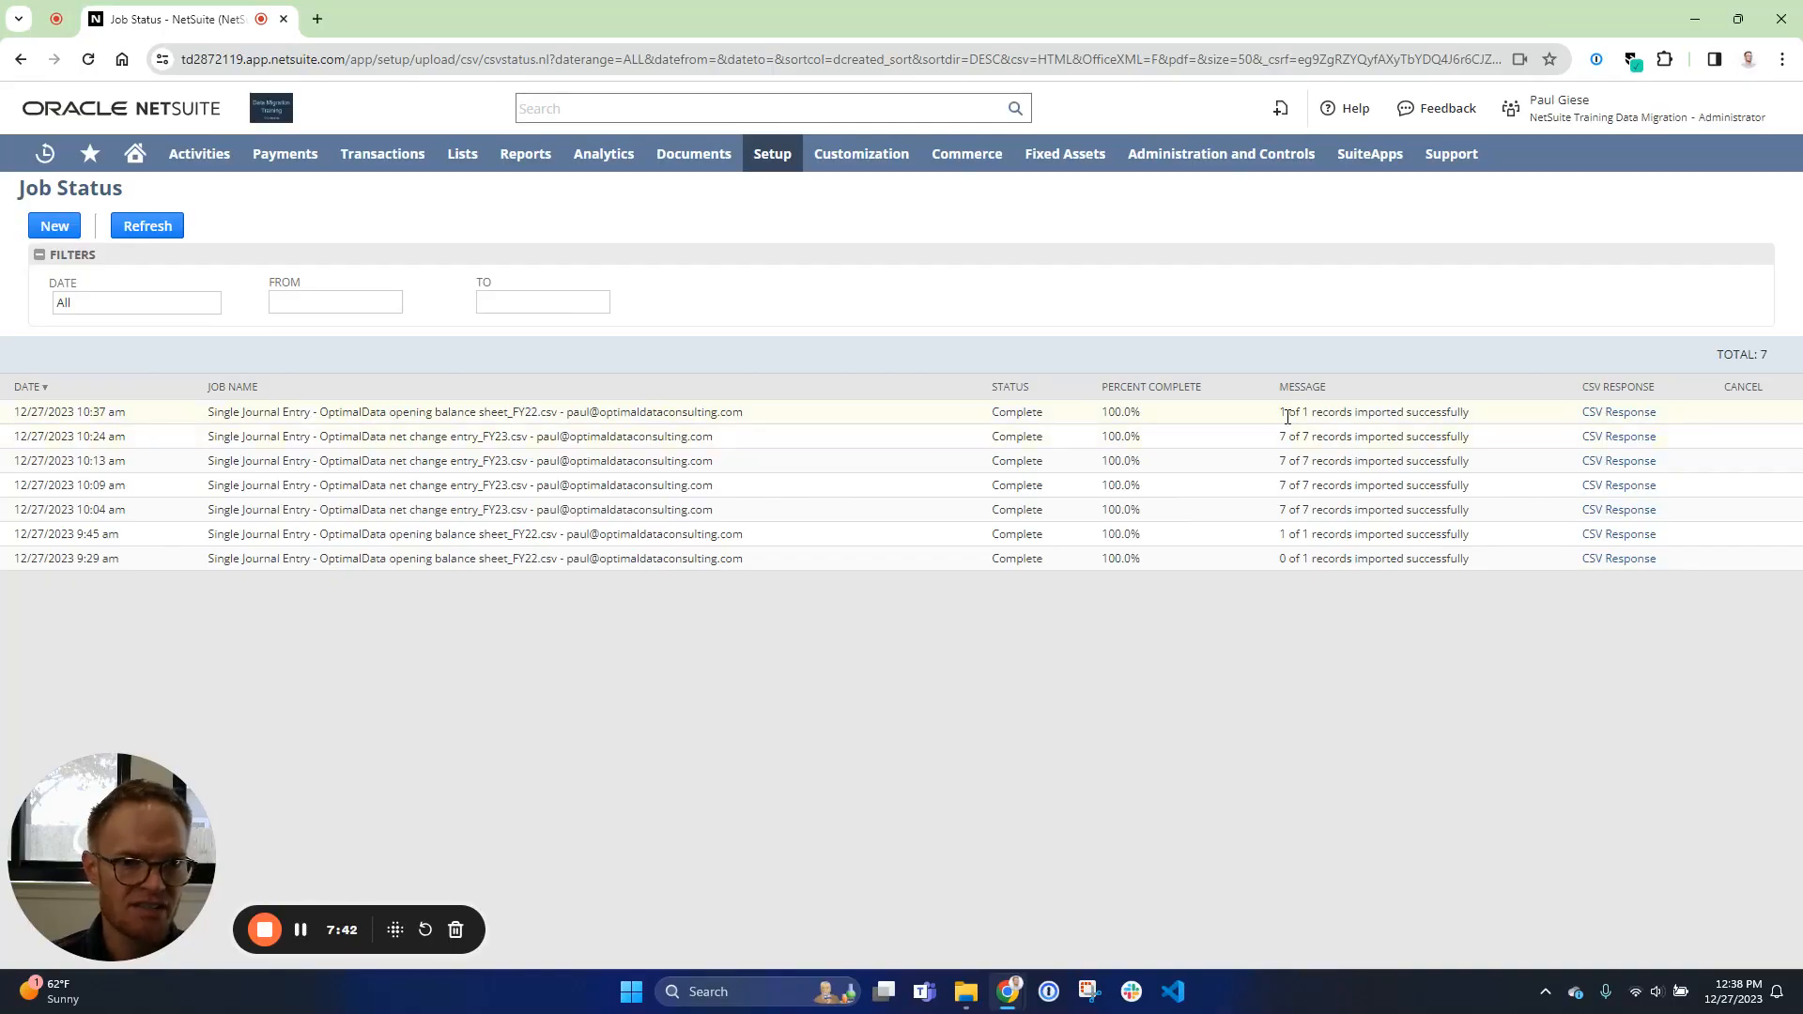
left_click_drag(1285, 415, 1349, 418)
left_click(1350, 418)
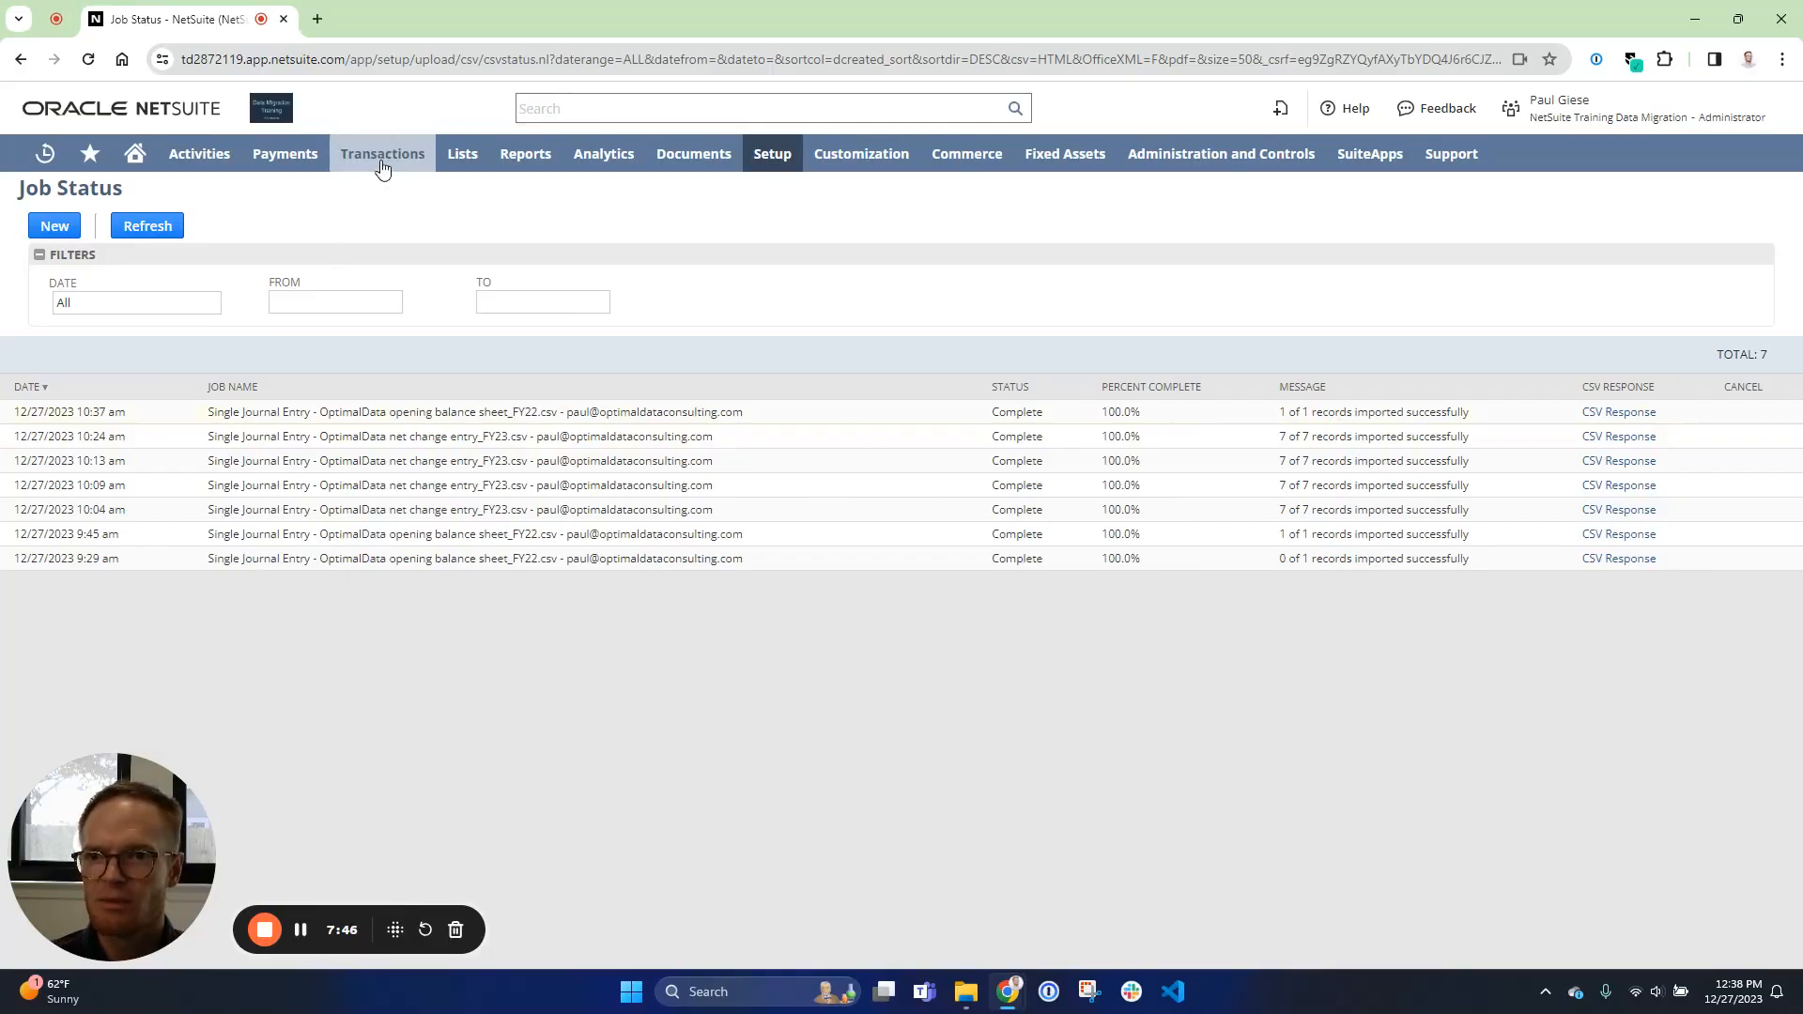
- Open the list of journal entries and view the imported journal in a new browser tab
mouse_move(381, 166)
mouse_move(385, 606)
mouse_move(584, 181)
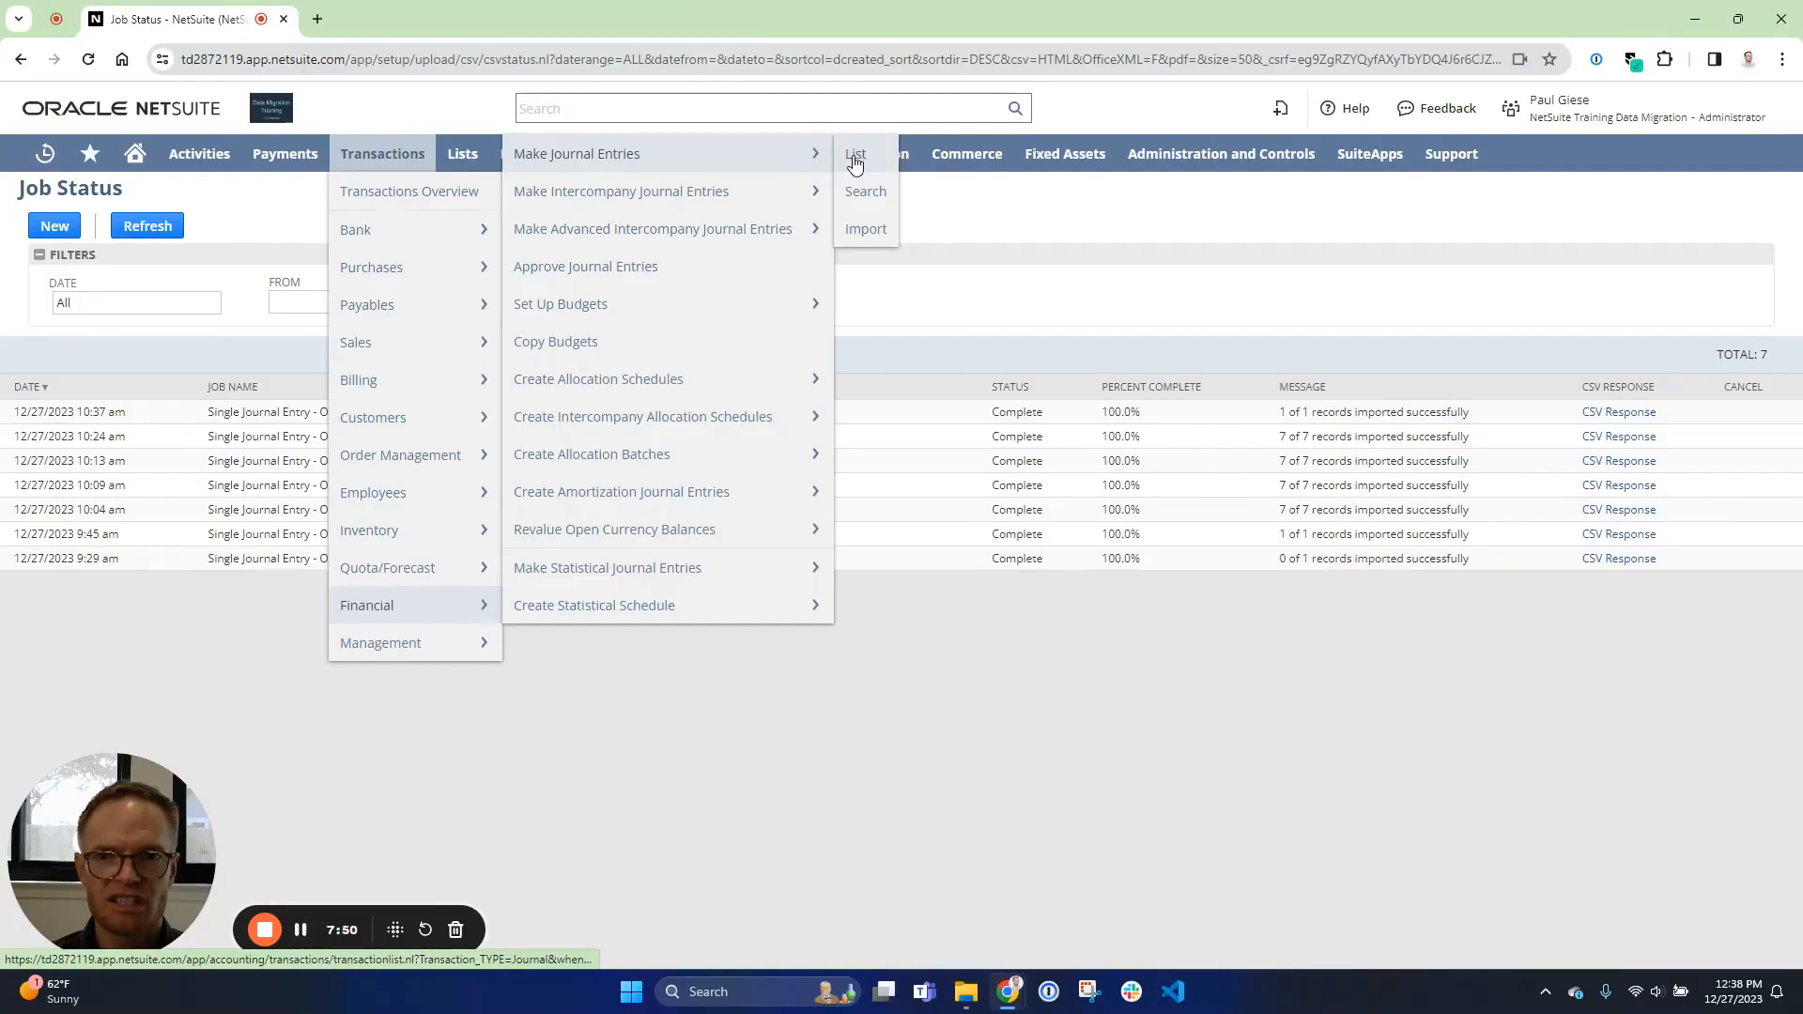
left_click(852, 158)
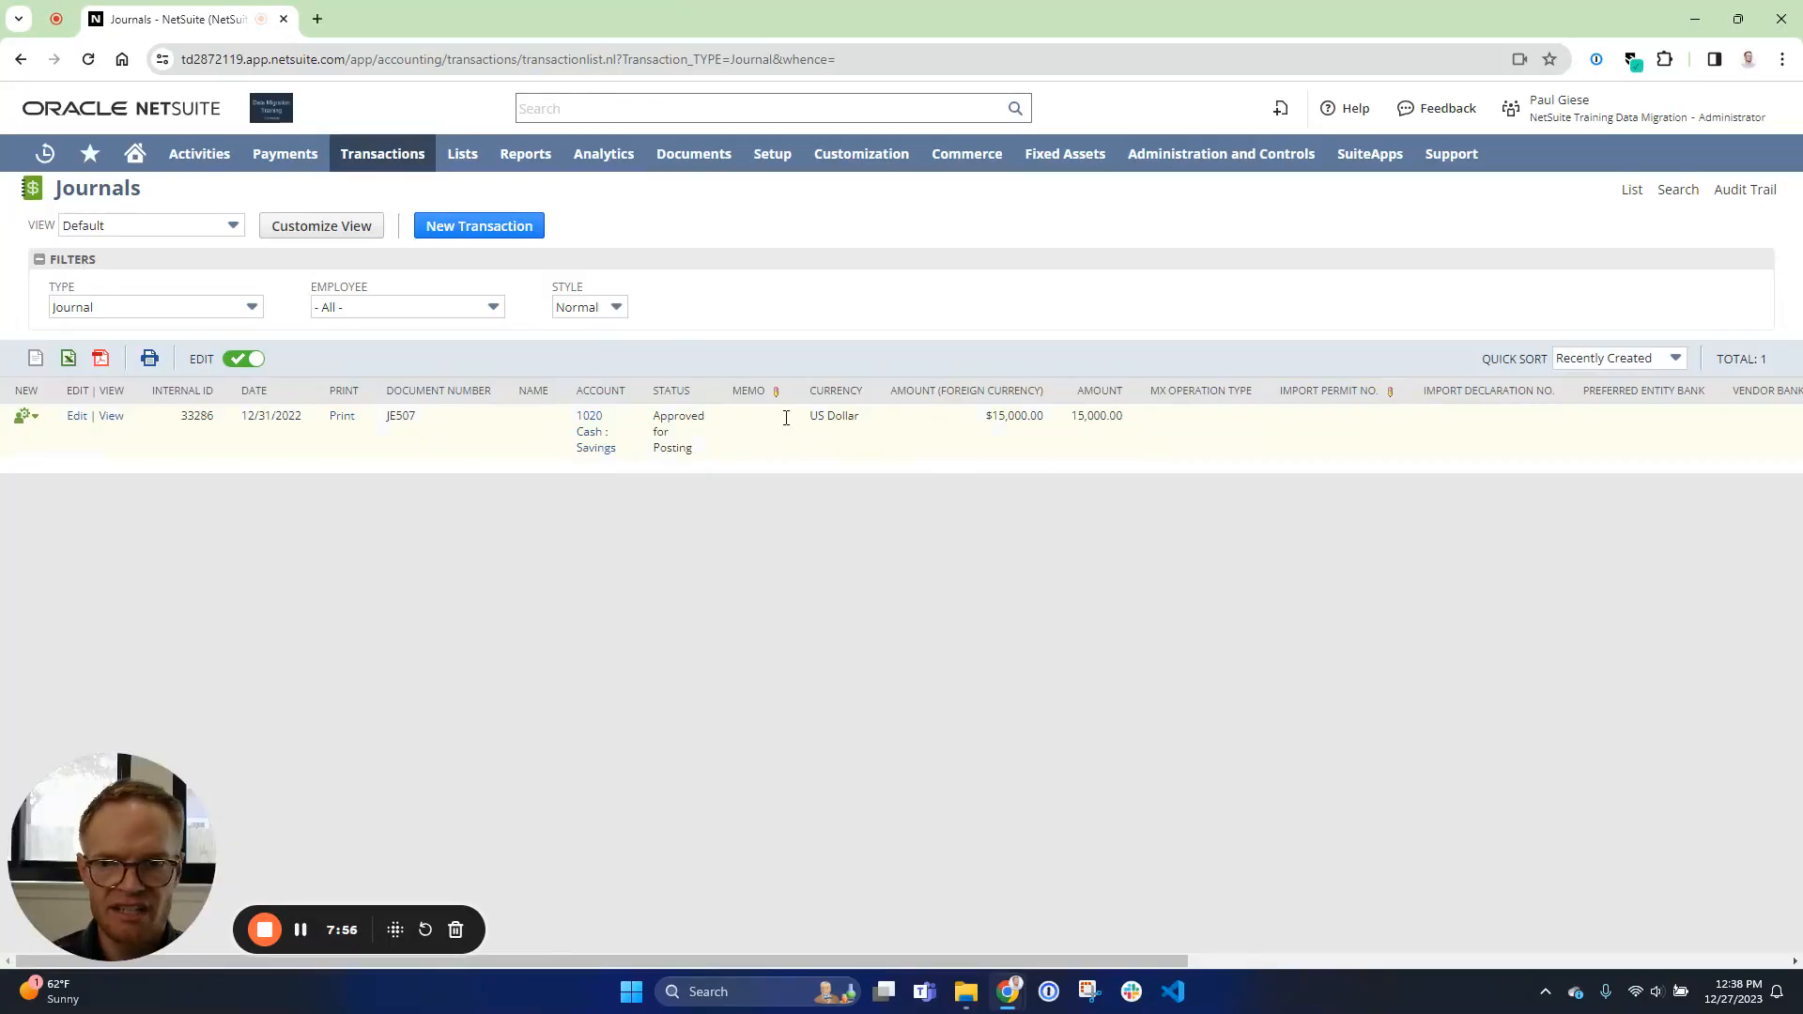
right_click(109, 418)
left_click(147, 440)
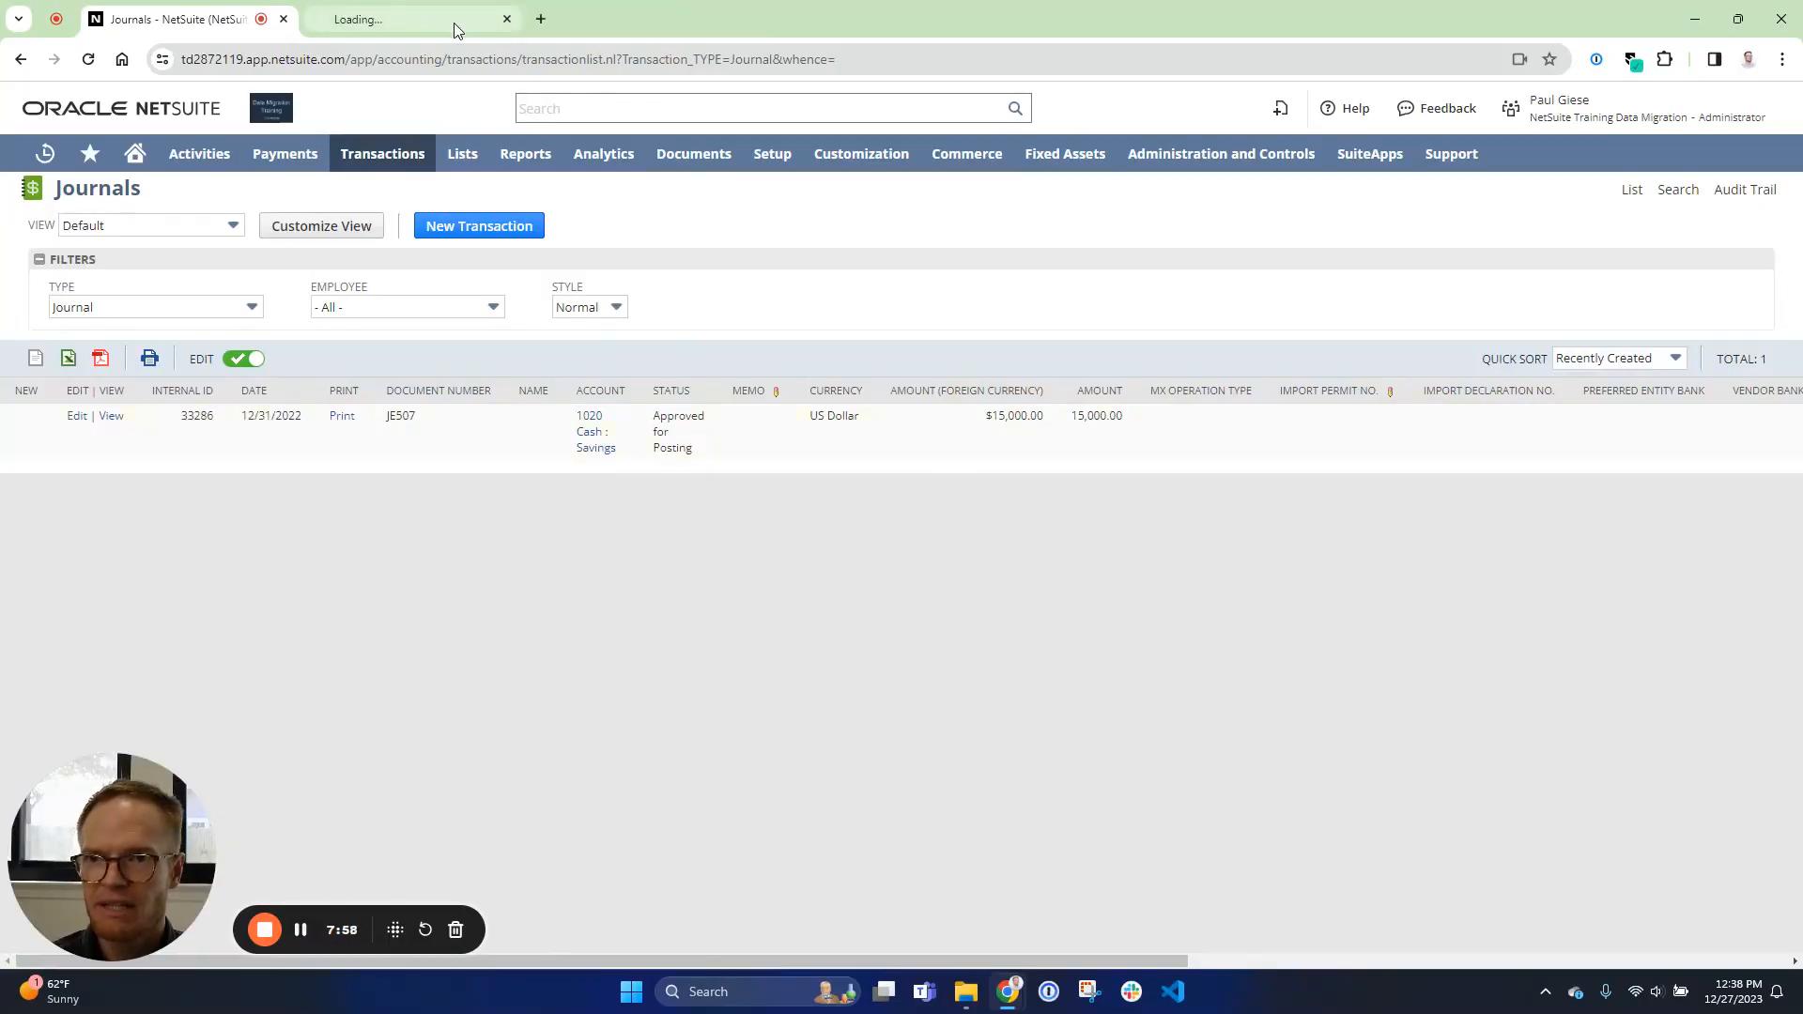
- Review the imported journal's header fields and its account, debit, credit and QBO Historical Account line values
left_click(455, 38)
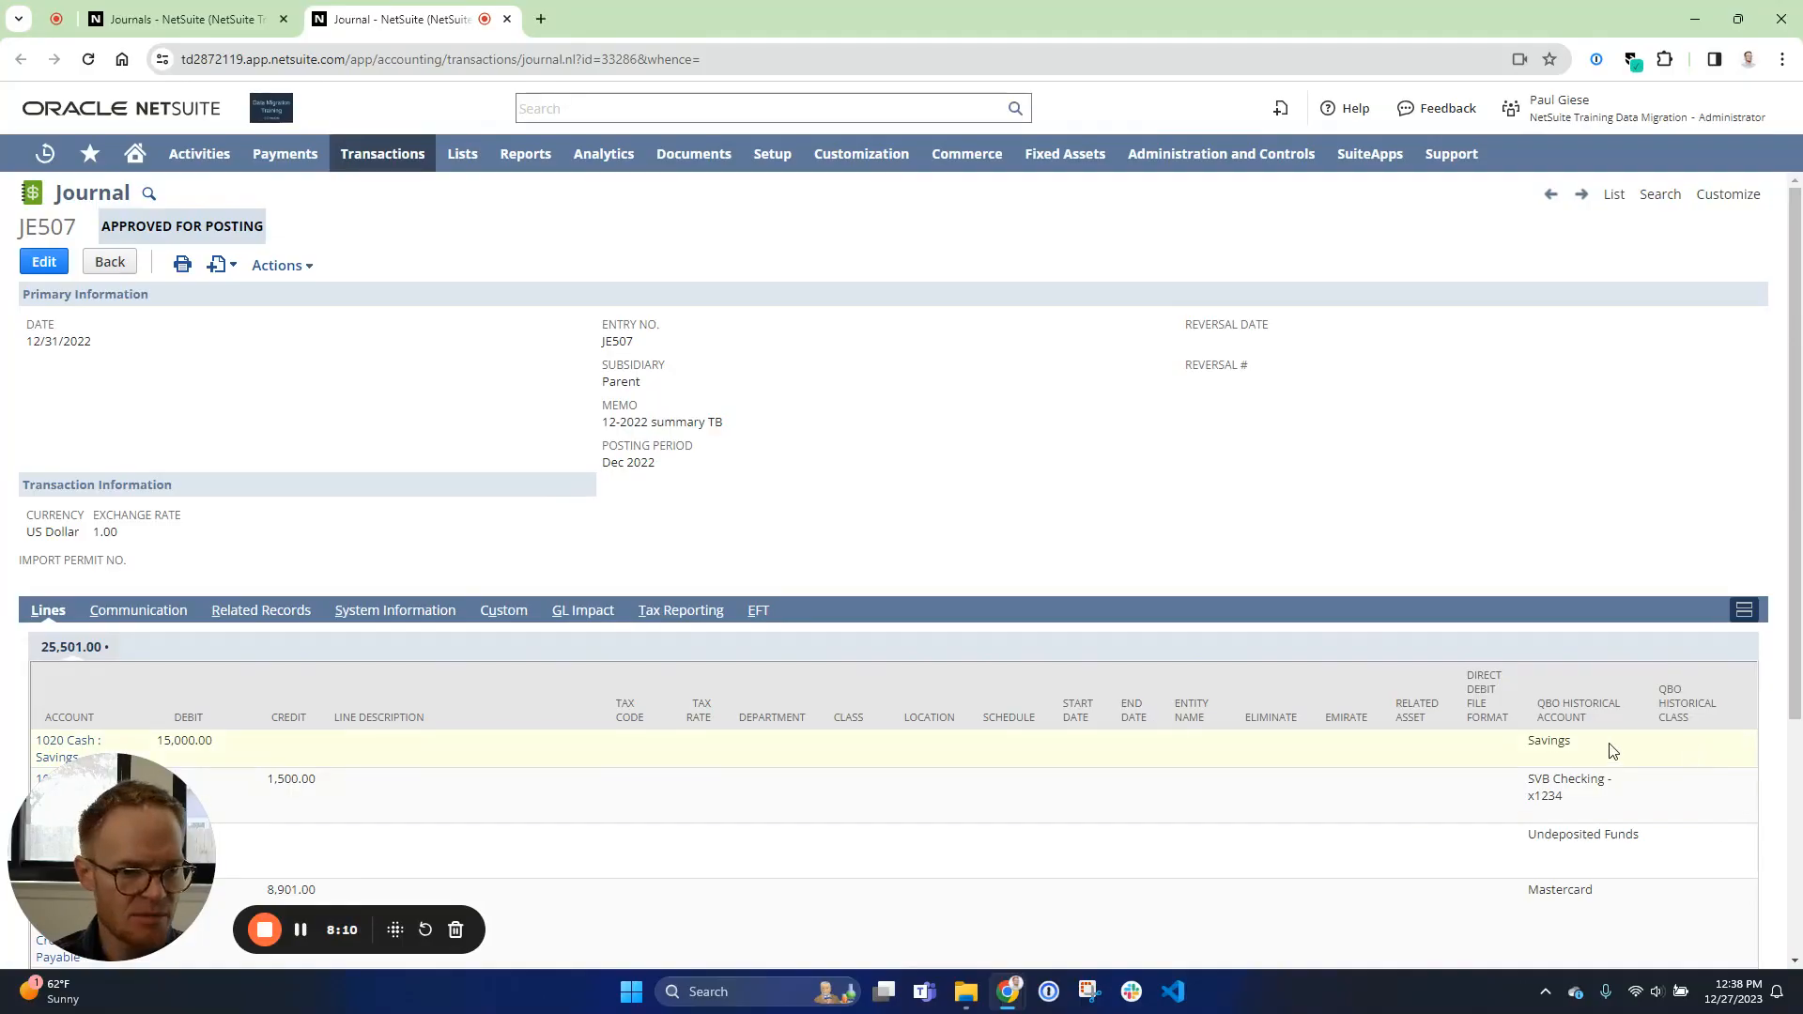
scroll(1586, 746, "down", 2)
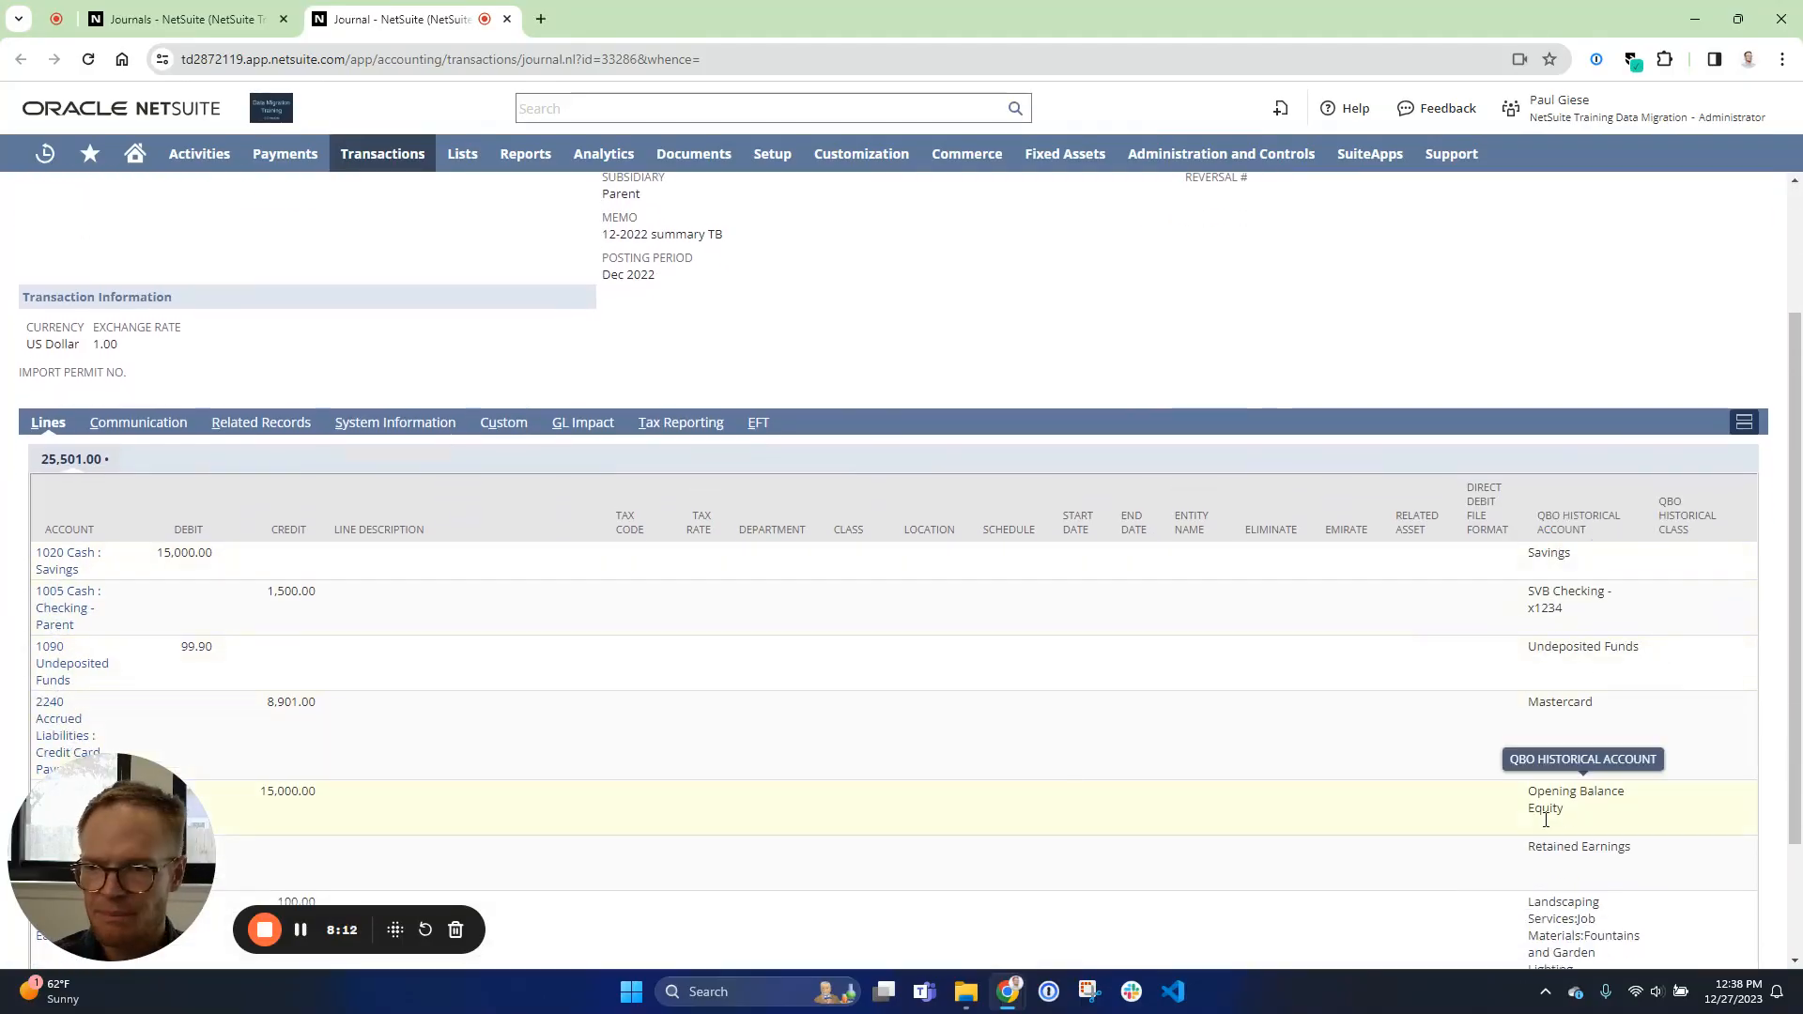
scroll(357, 626, "down", 2)
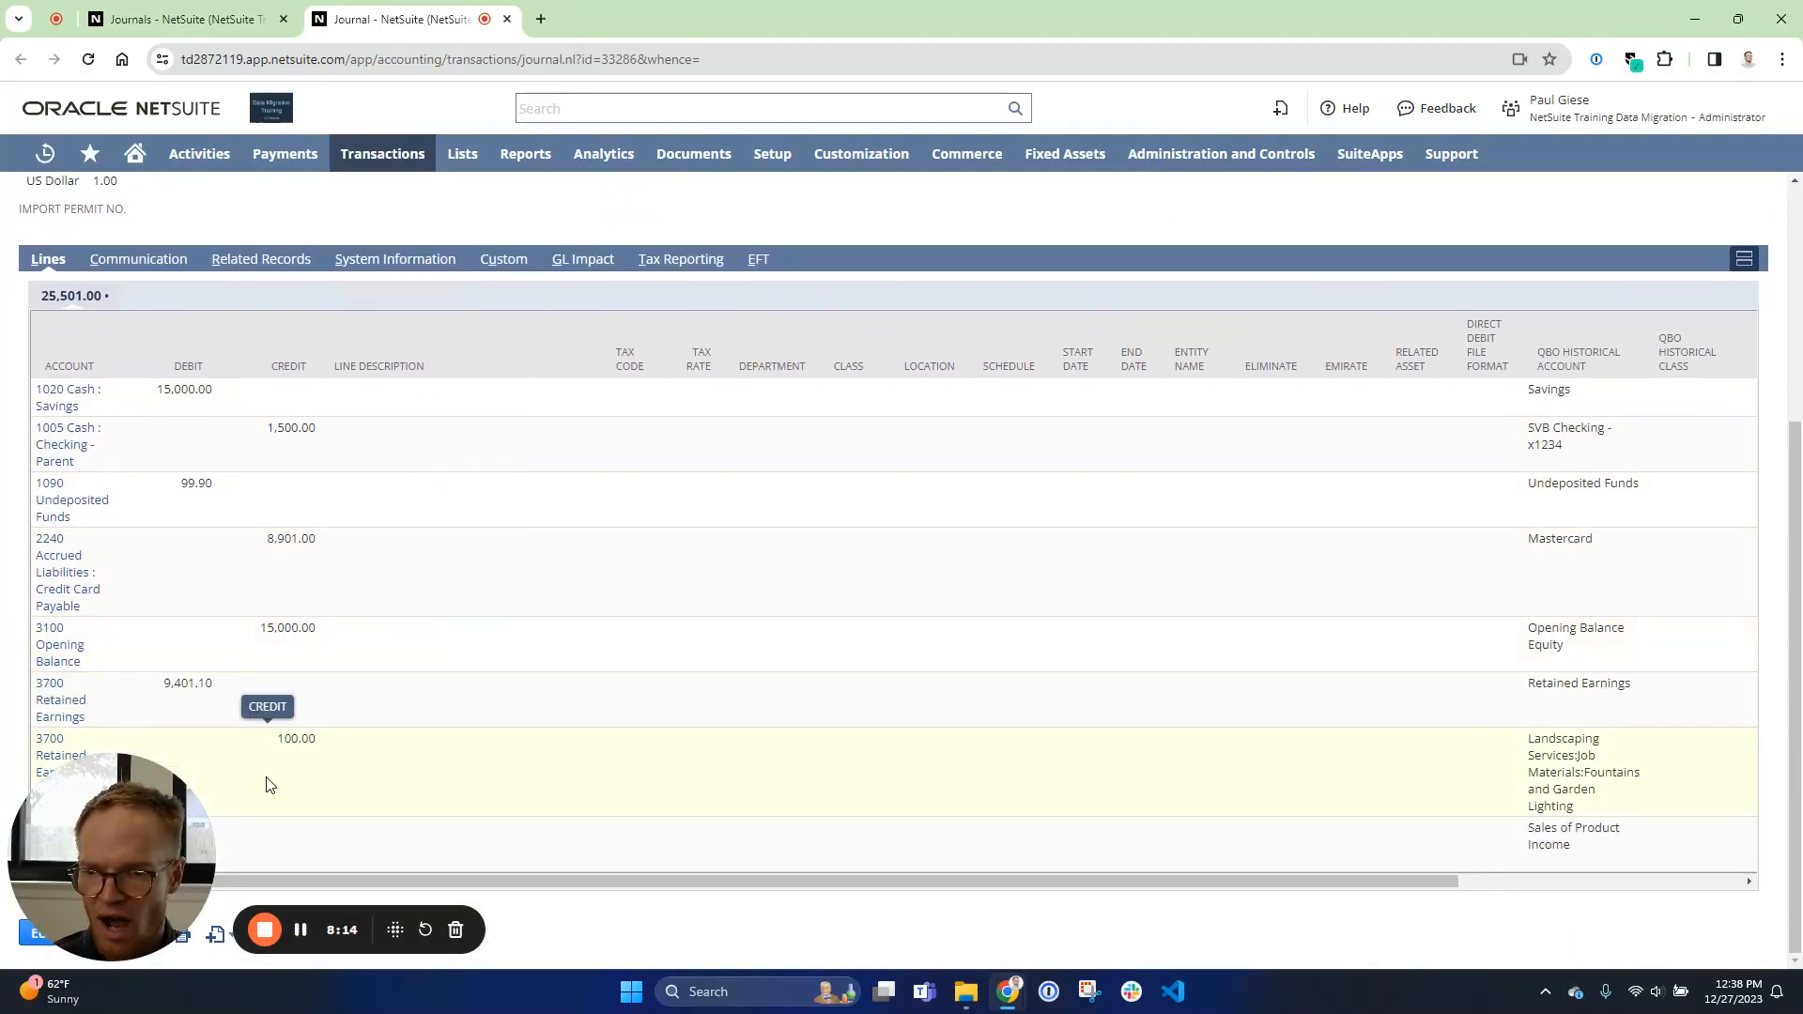
scroll(301, 801, "up", 4)
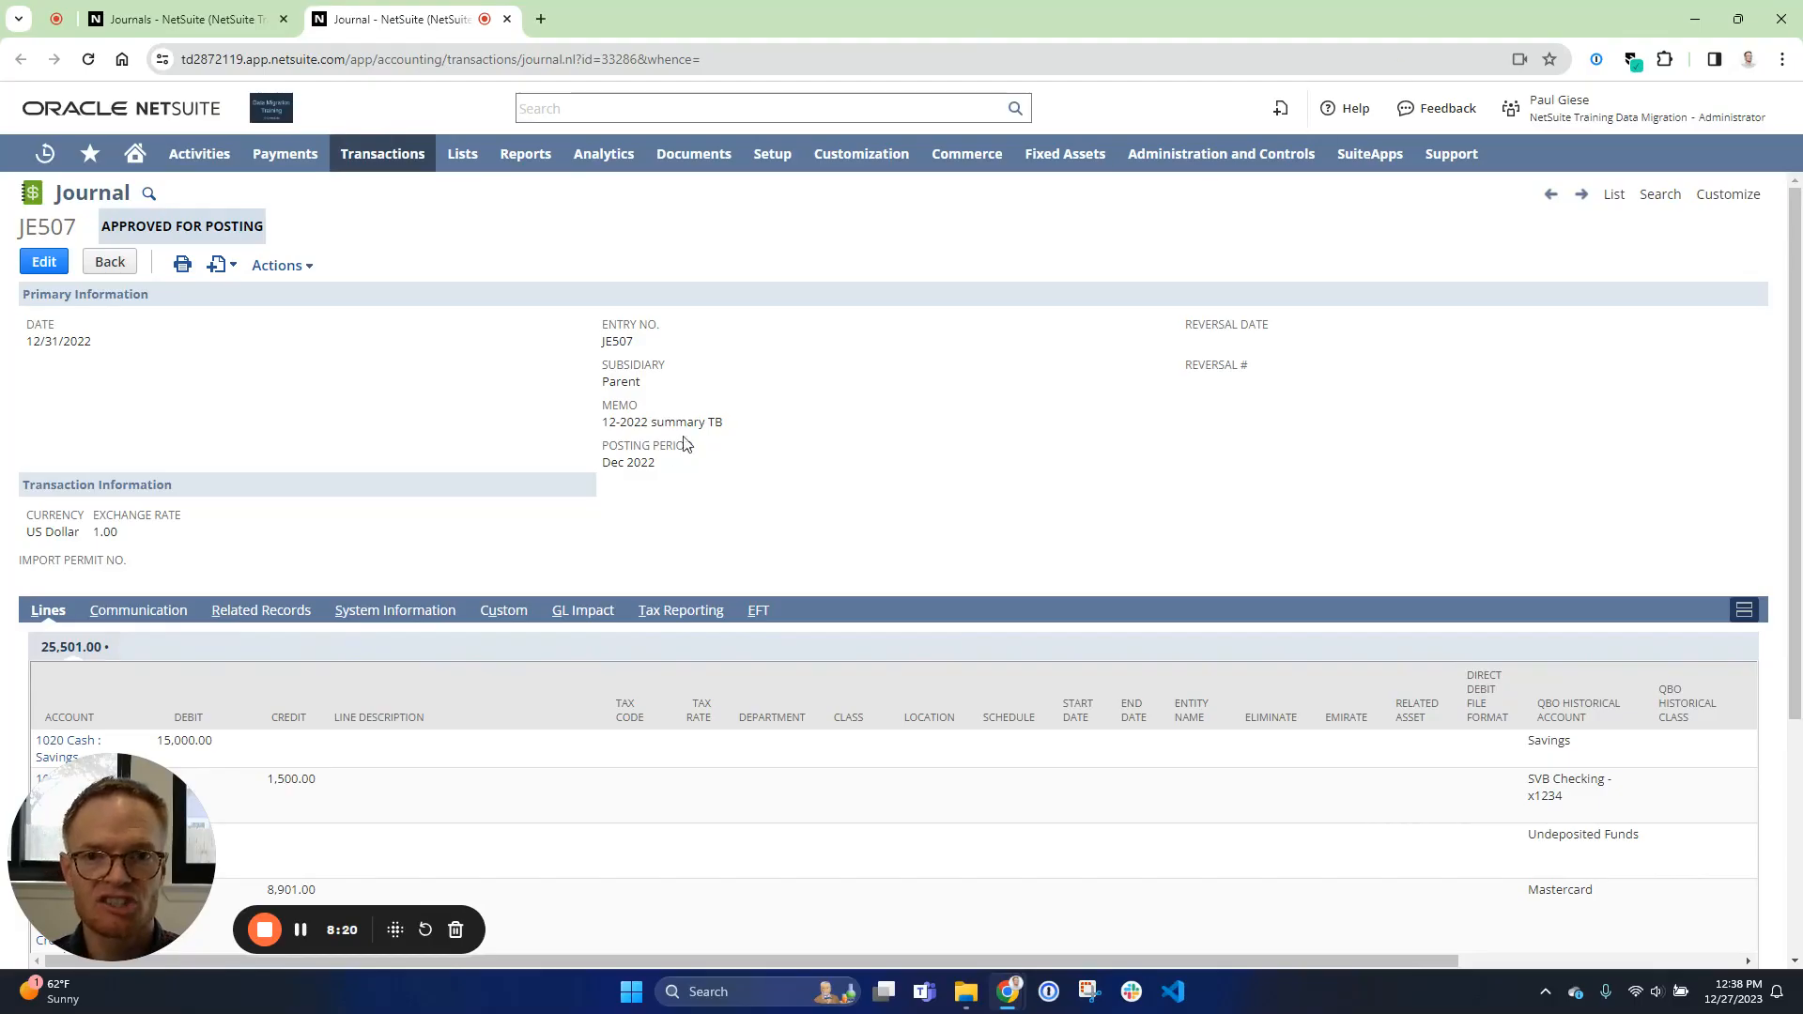
- Open the list of saved CSV imports and reopen the OptimalData journal entry import map
mouse_move(765, 161)
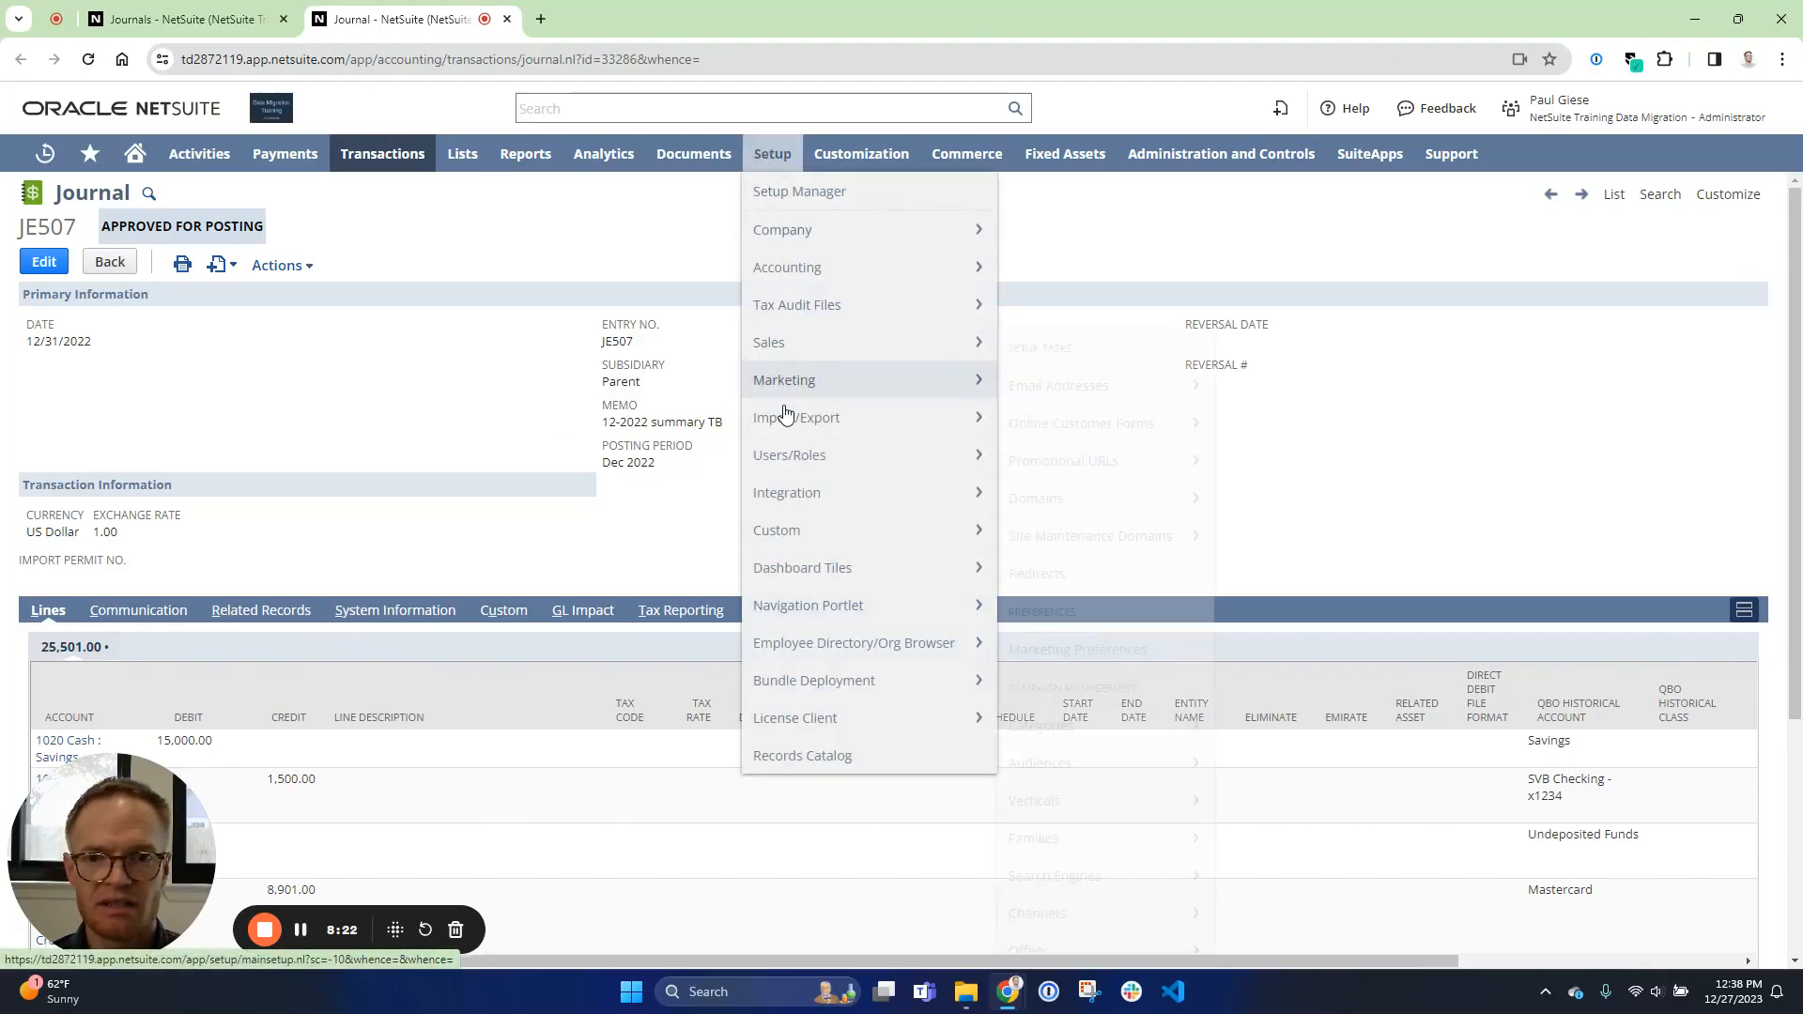
mouse_move(817, 419)
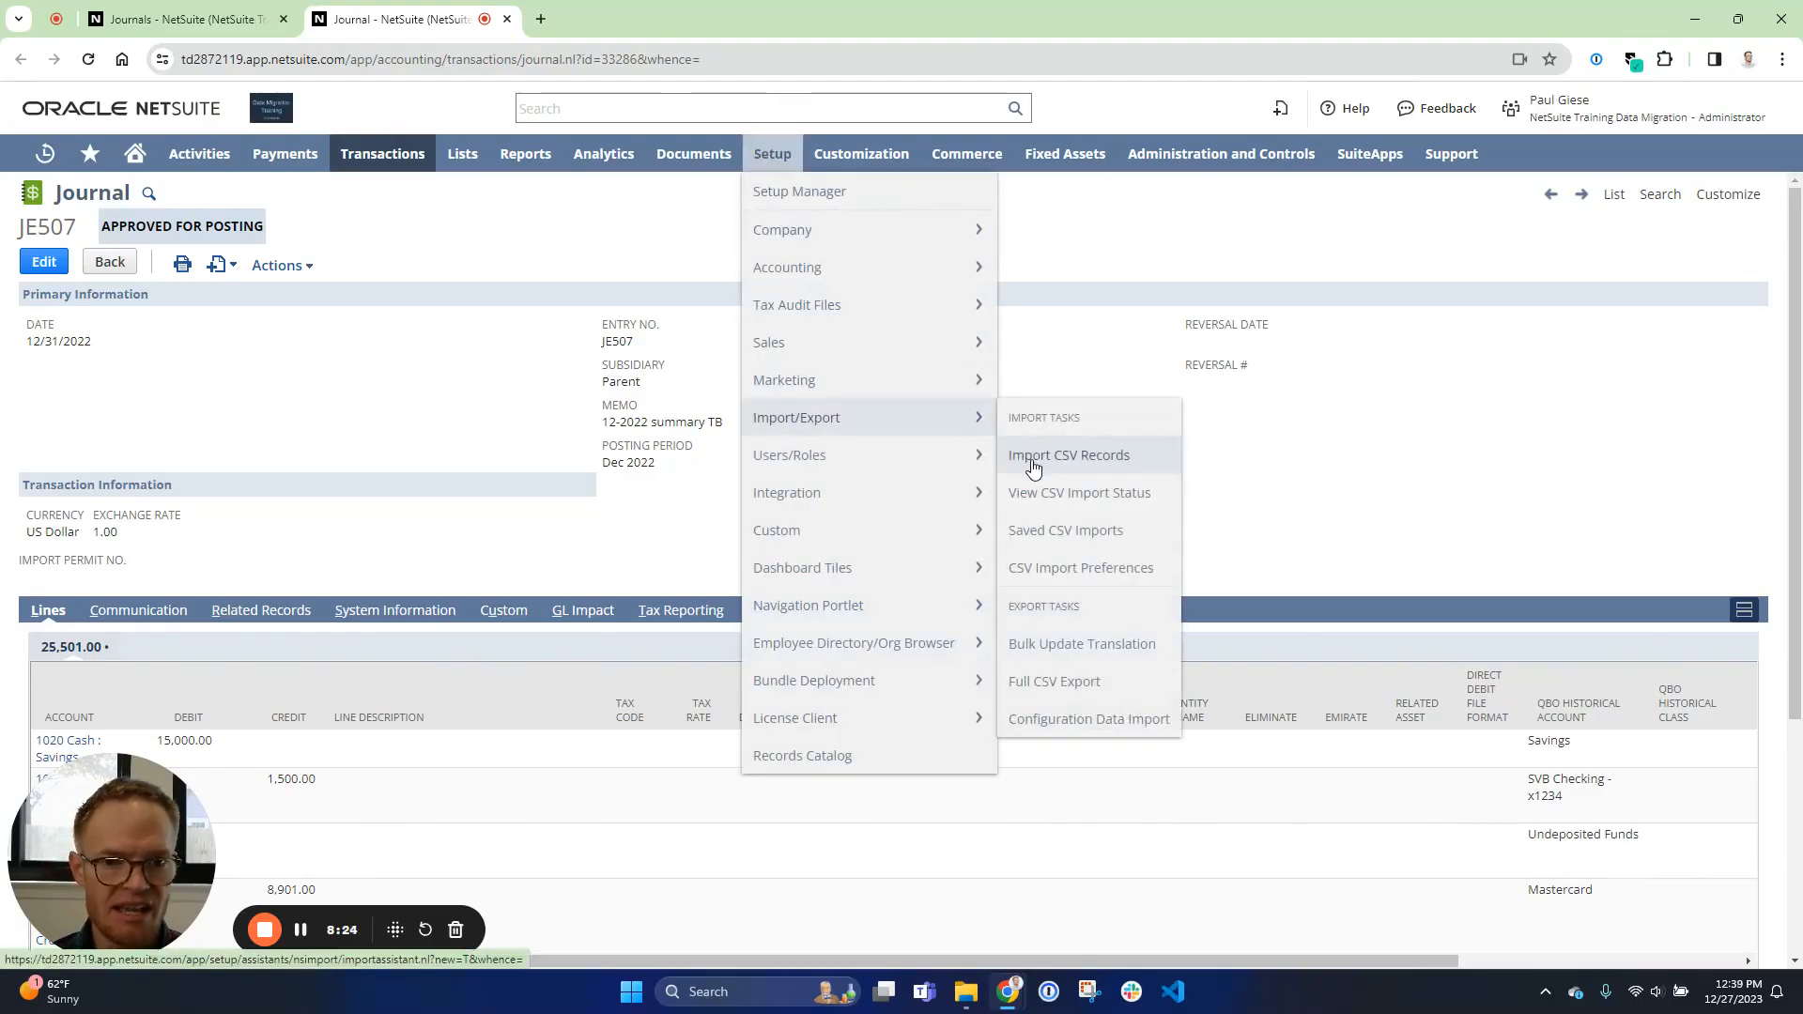
left_click(1042, 532)
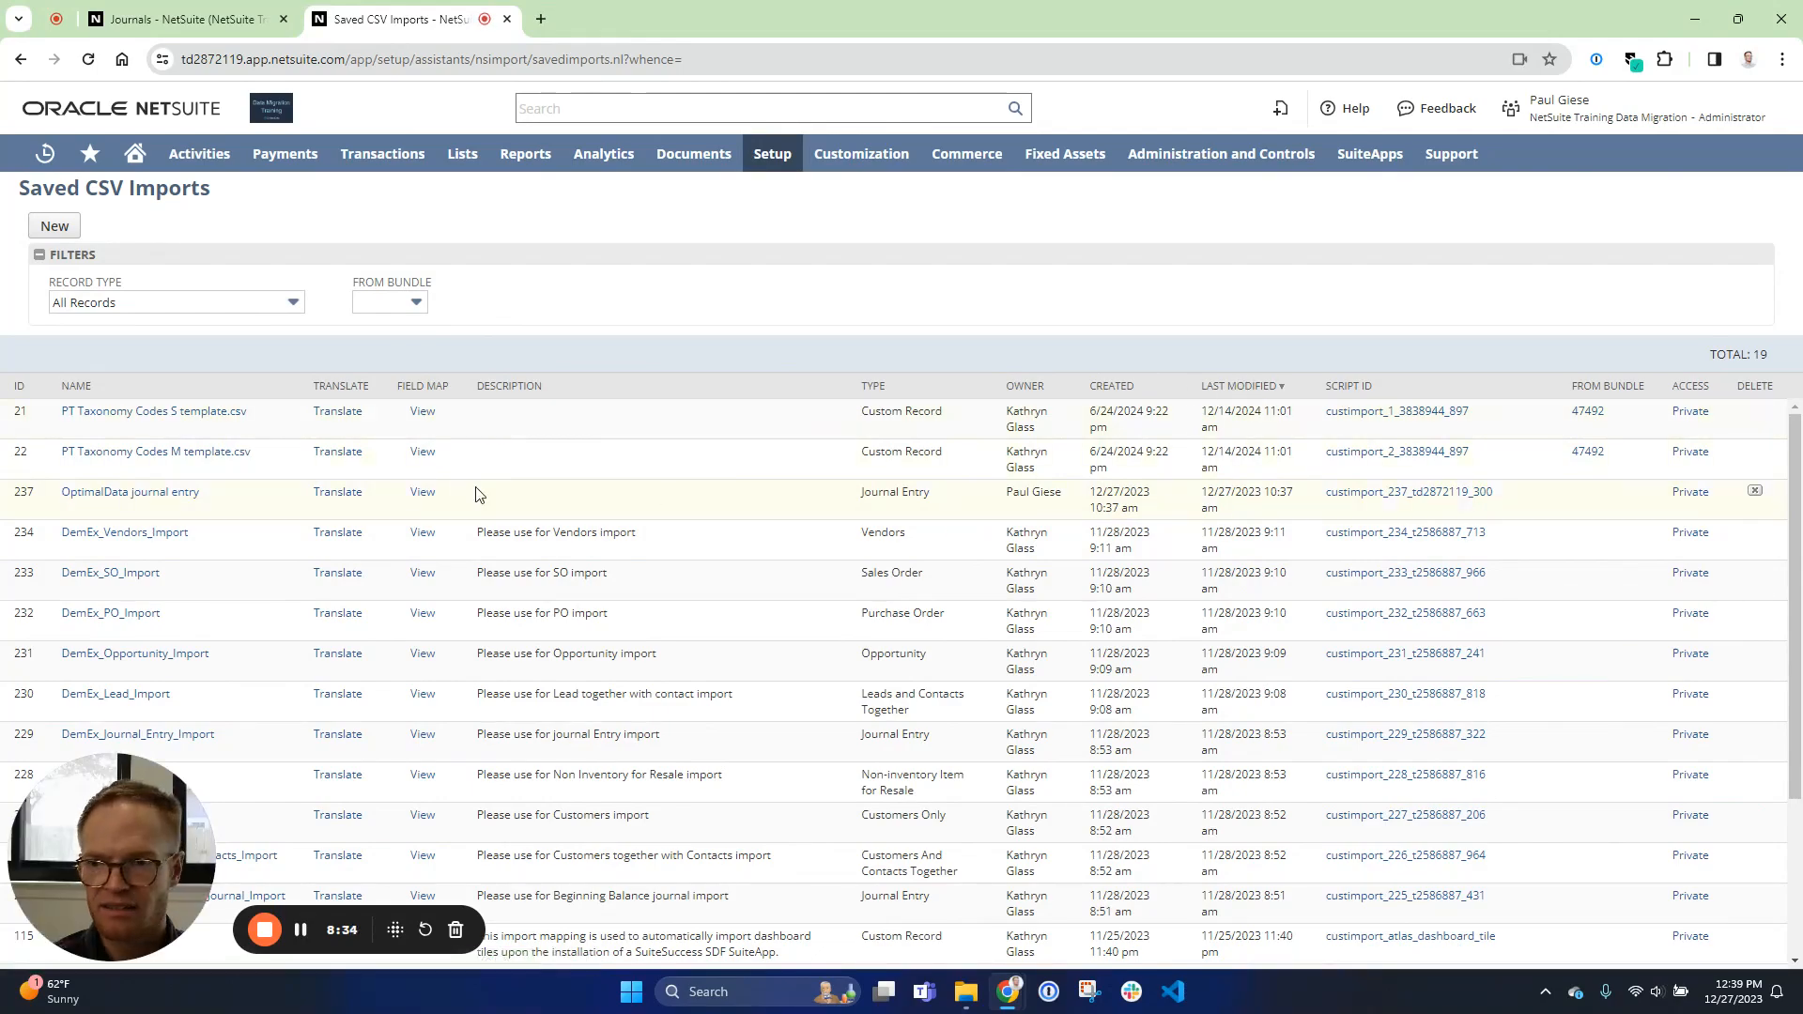
left_click(93, 493)
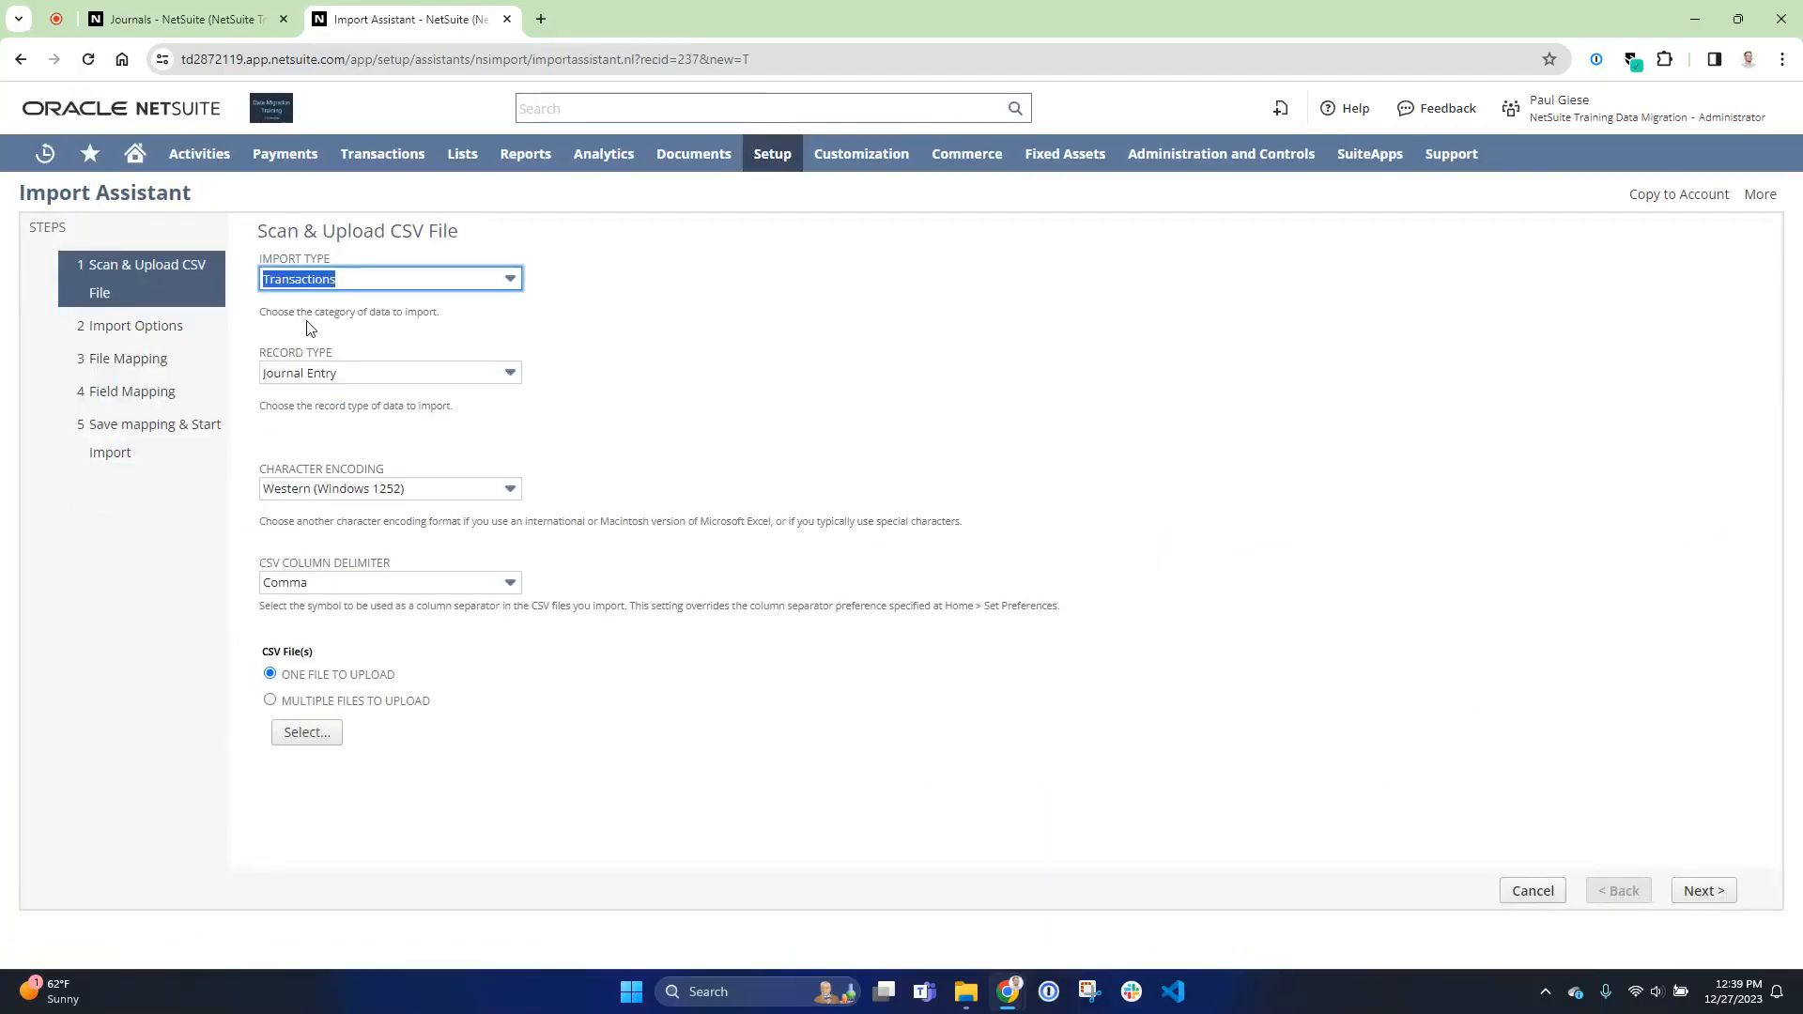
left_click(310, 733)
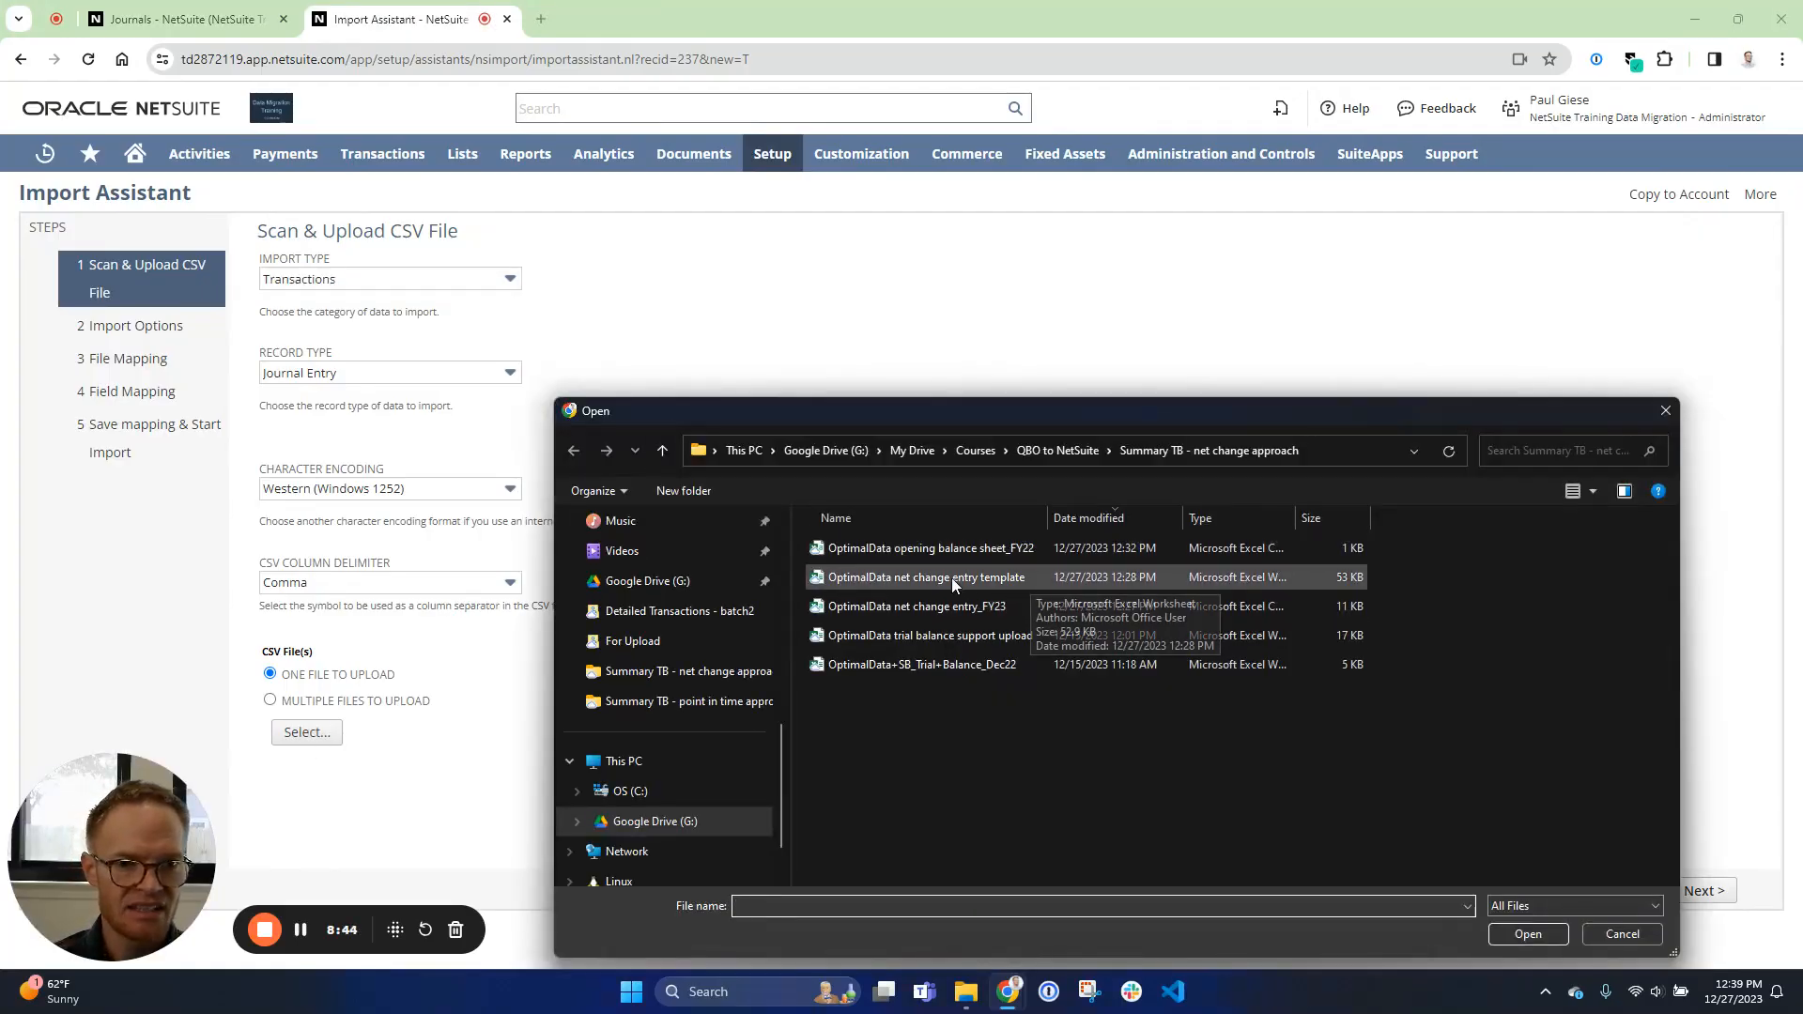
double_click(907, 578)
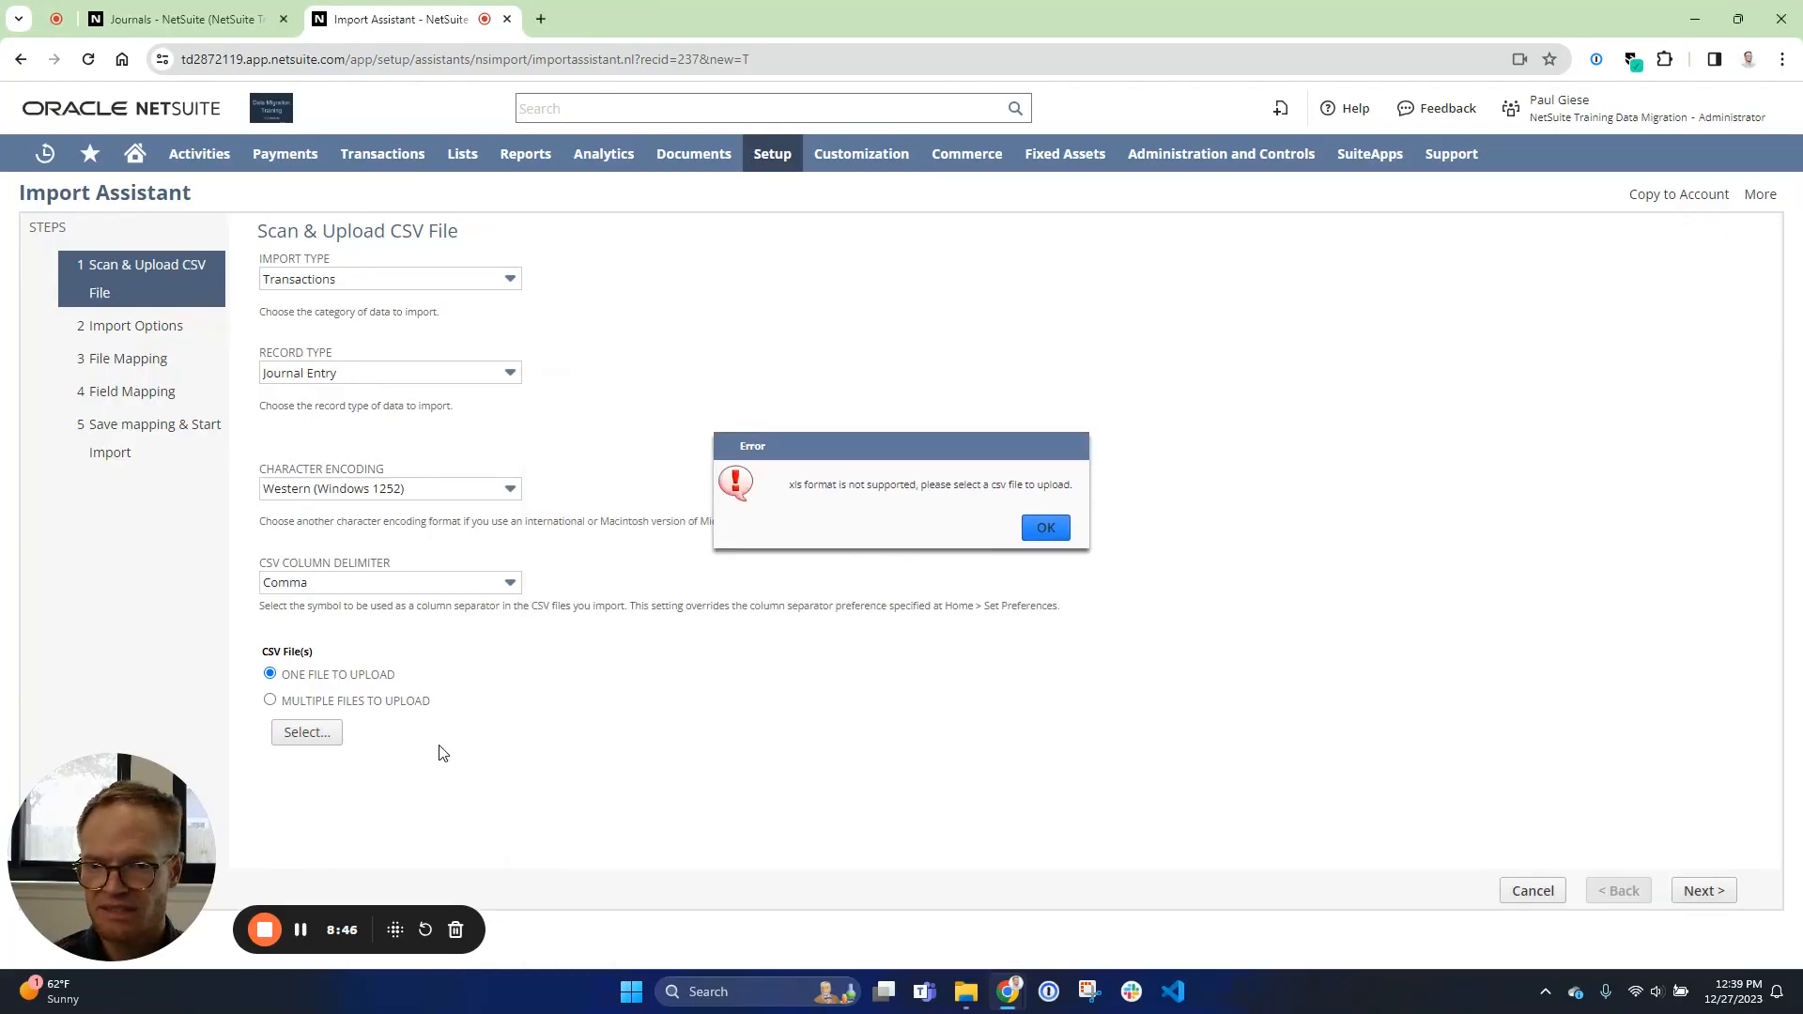
left_click(1042, 528)
- Choose OptimalData net change entry_FY23.csv as the upload file and continue with the Add option to the field mapping
mouse_move(954, 983)
left_click(307, 733)
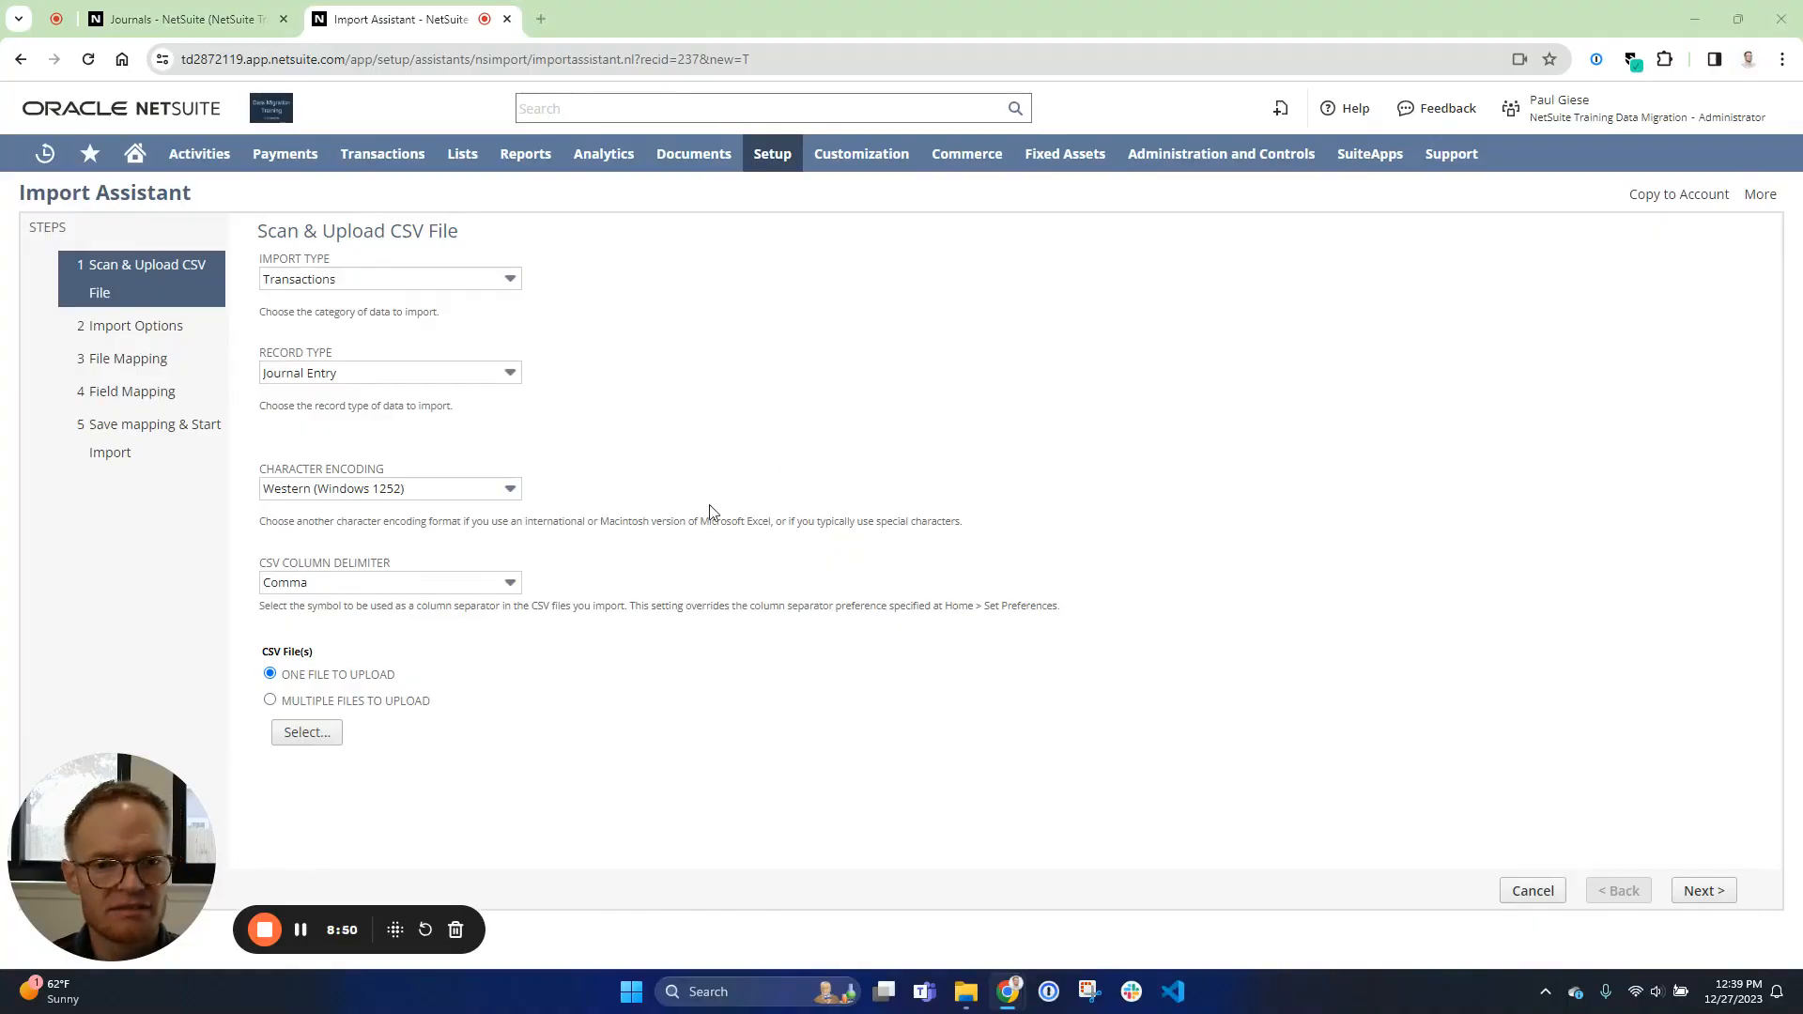
left_click(905, 606)
double_click(906, 606)
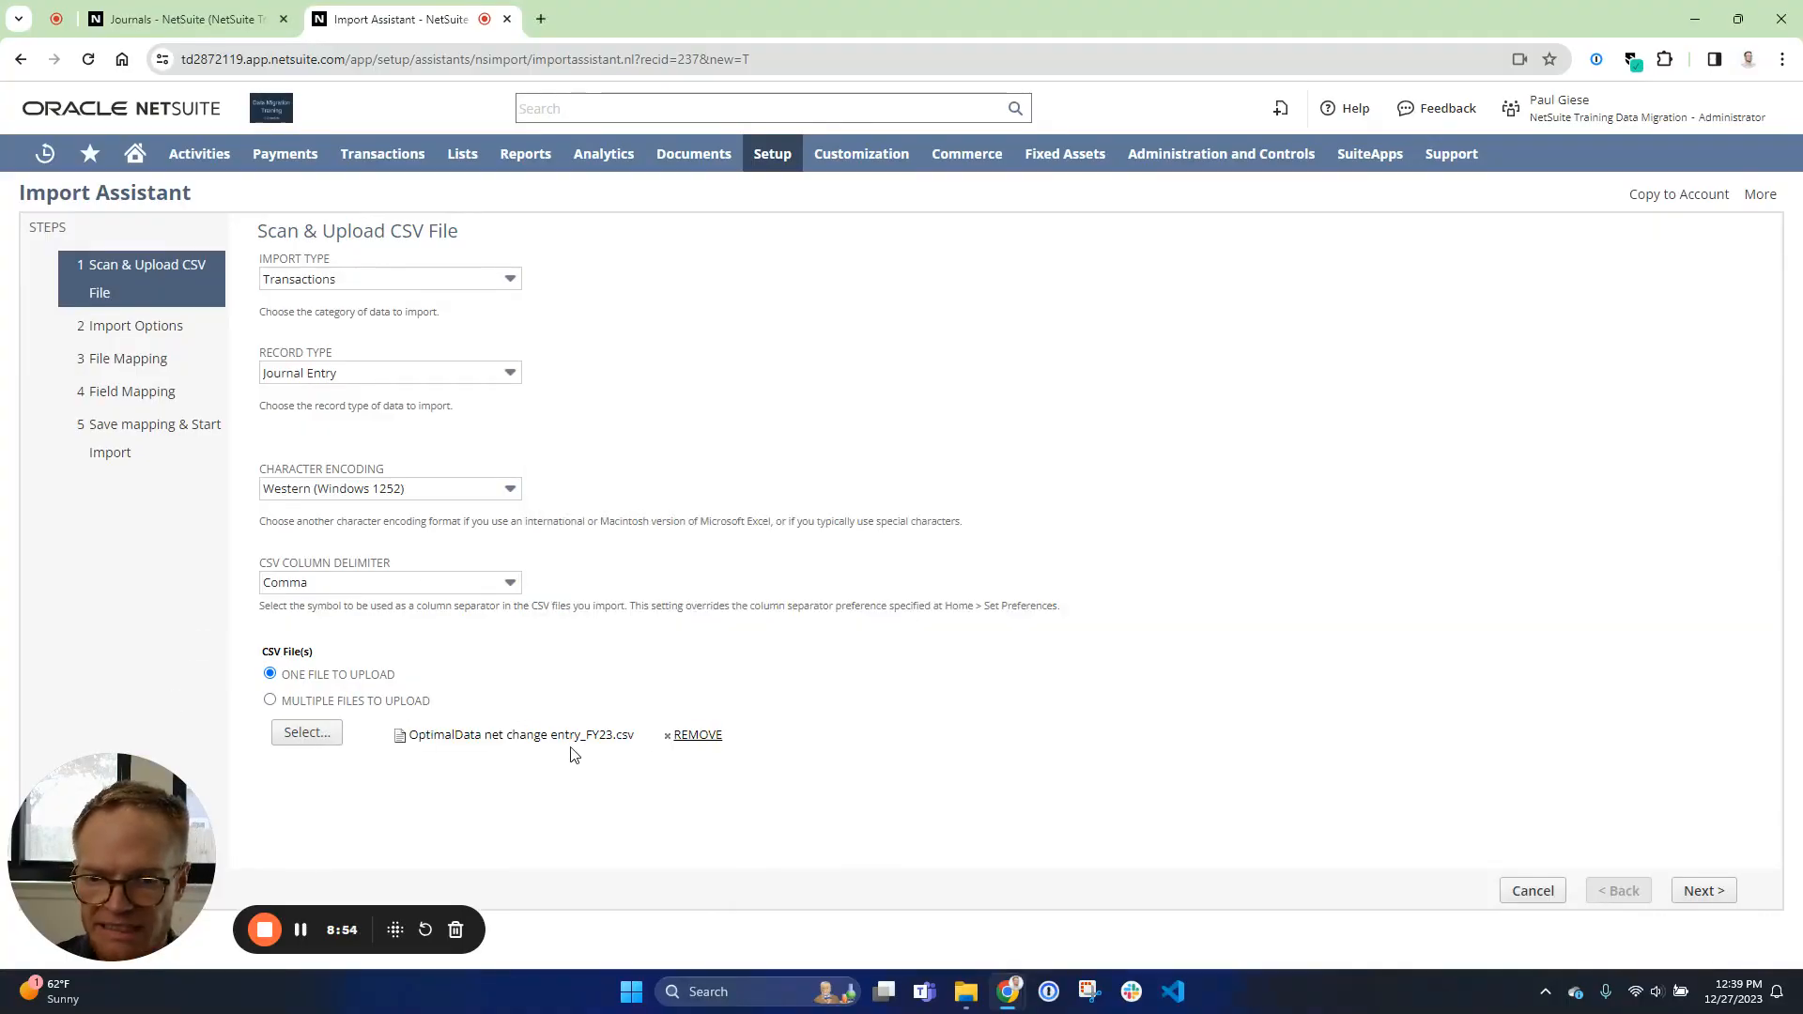
left_click(1690, 900)
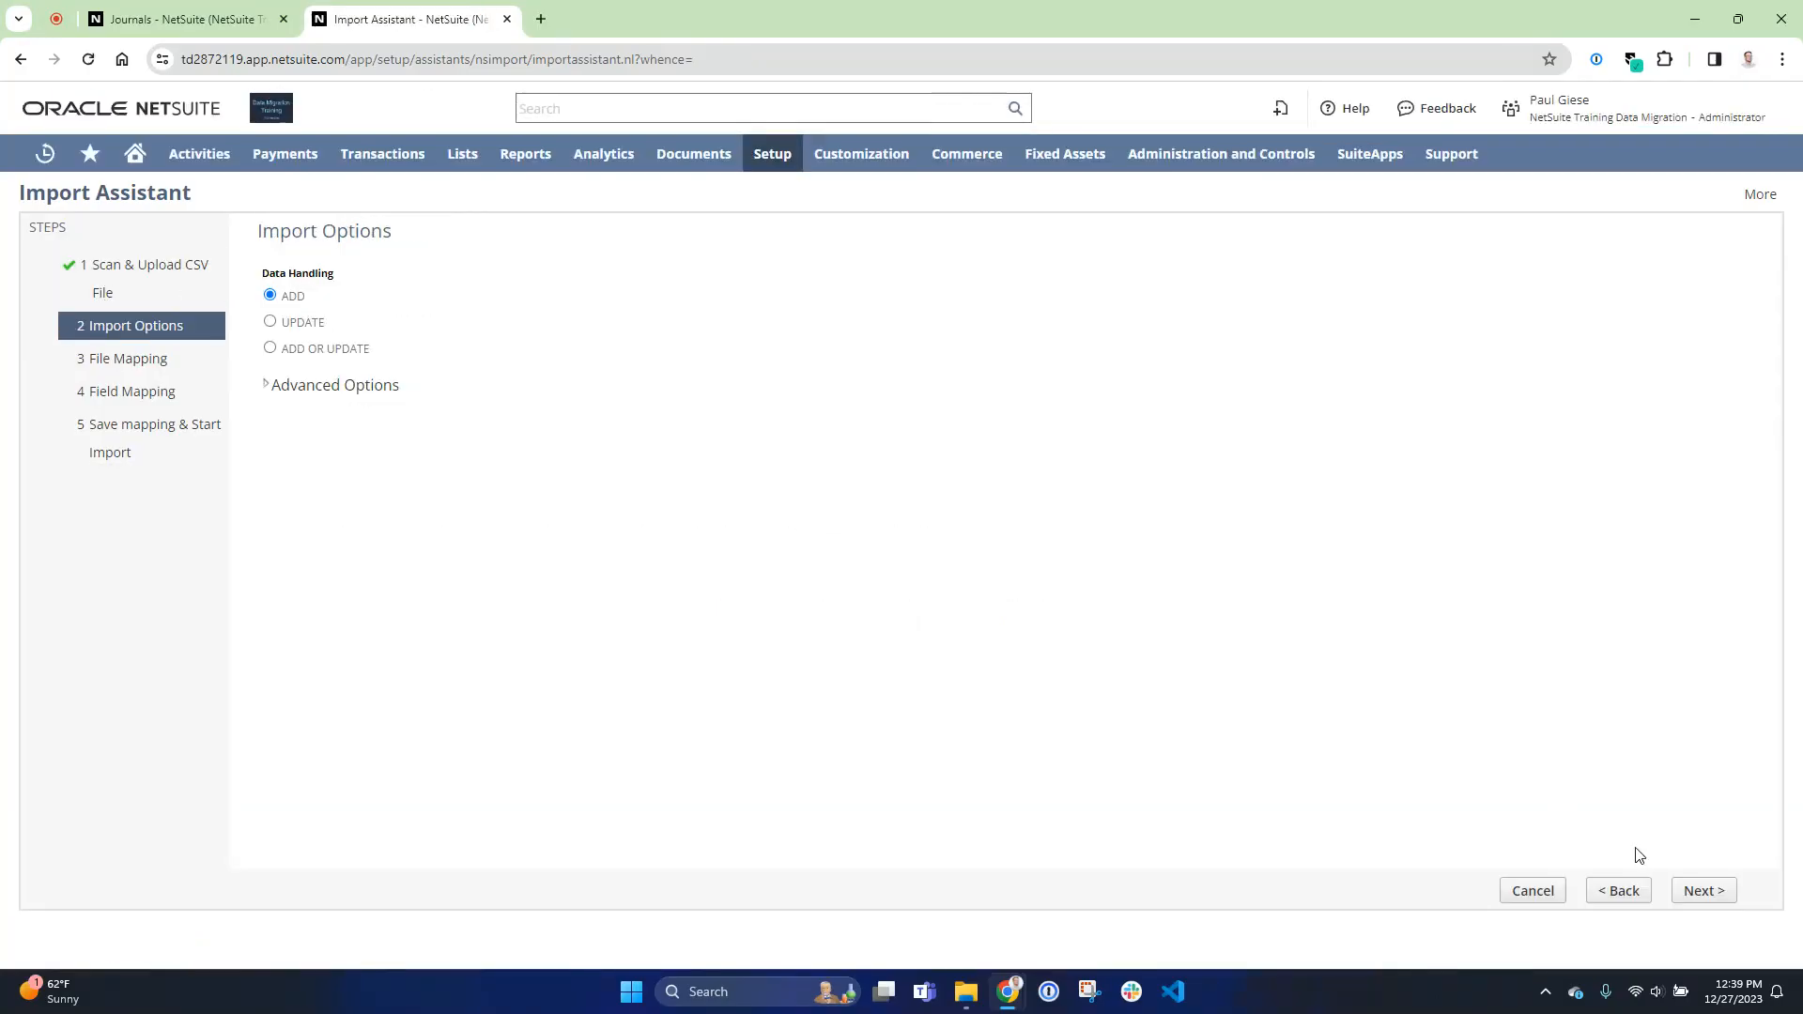
left_click(1698, 894)
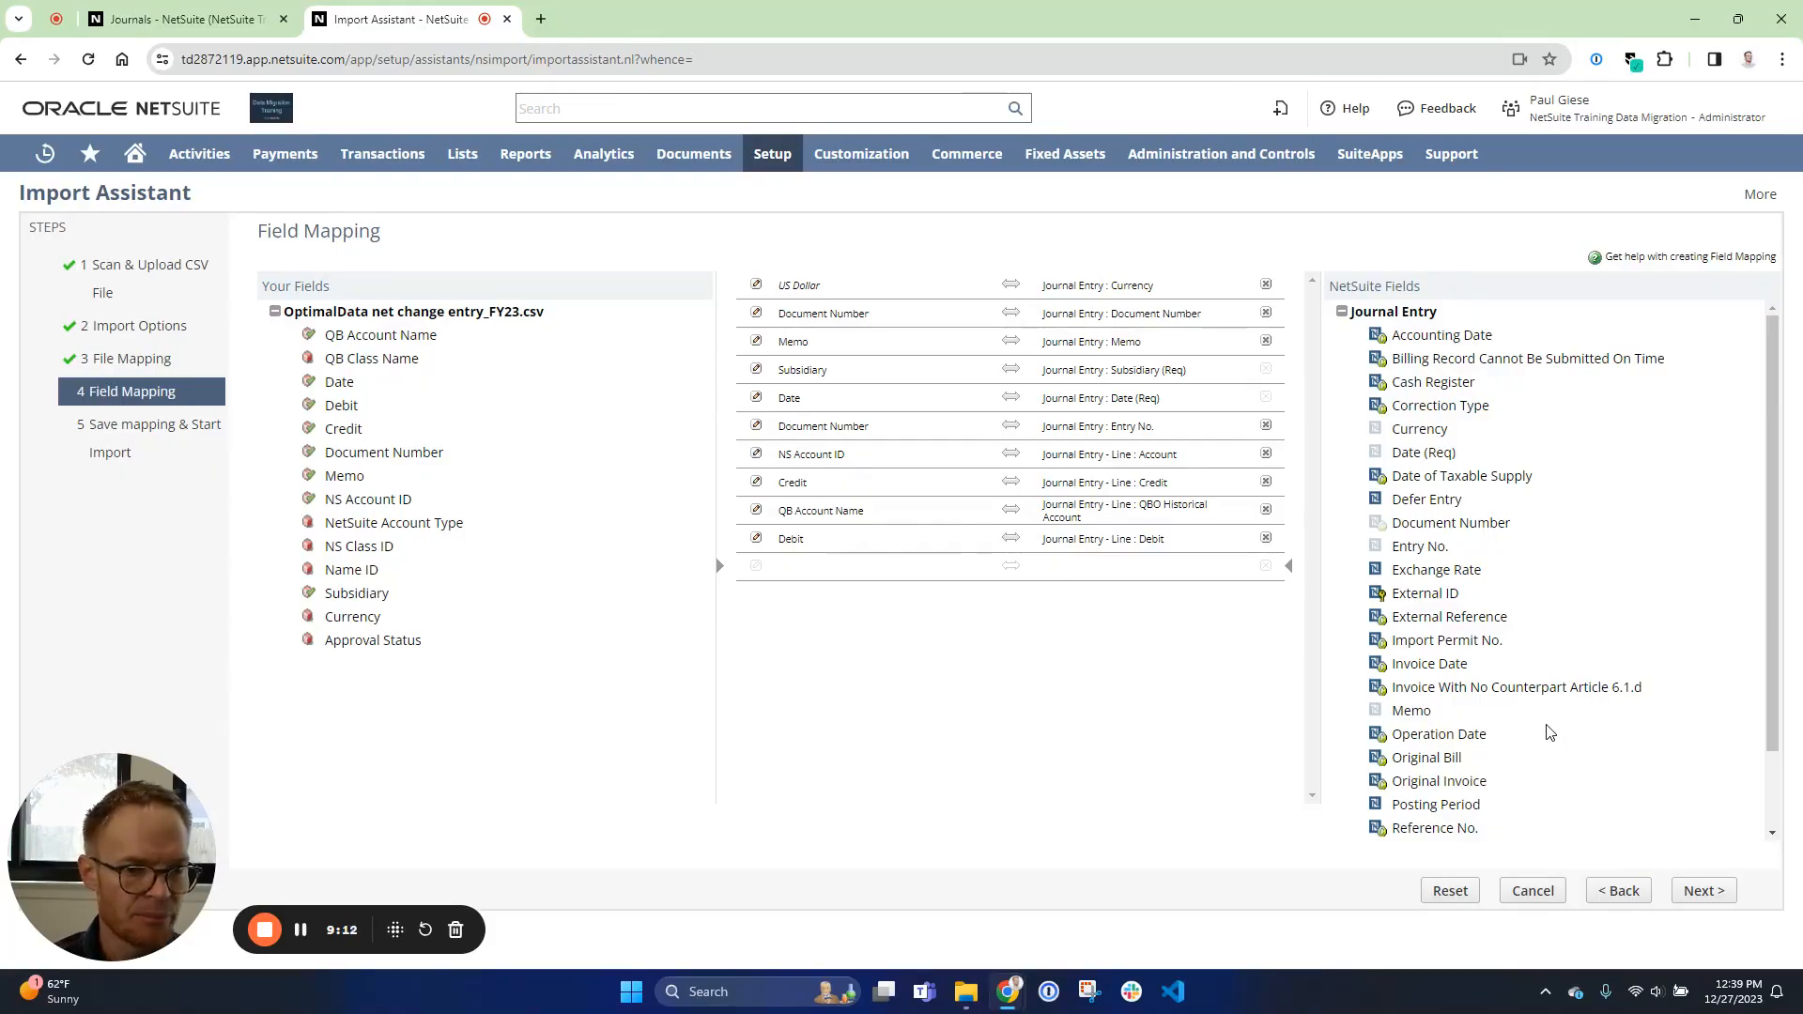
- Map the QB Class Name column to the journal entry line's QBO Historical Class field
scroll(1549, 732, "down", 1)
left_click(1403, 828)
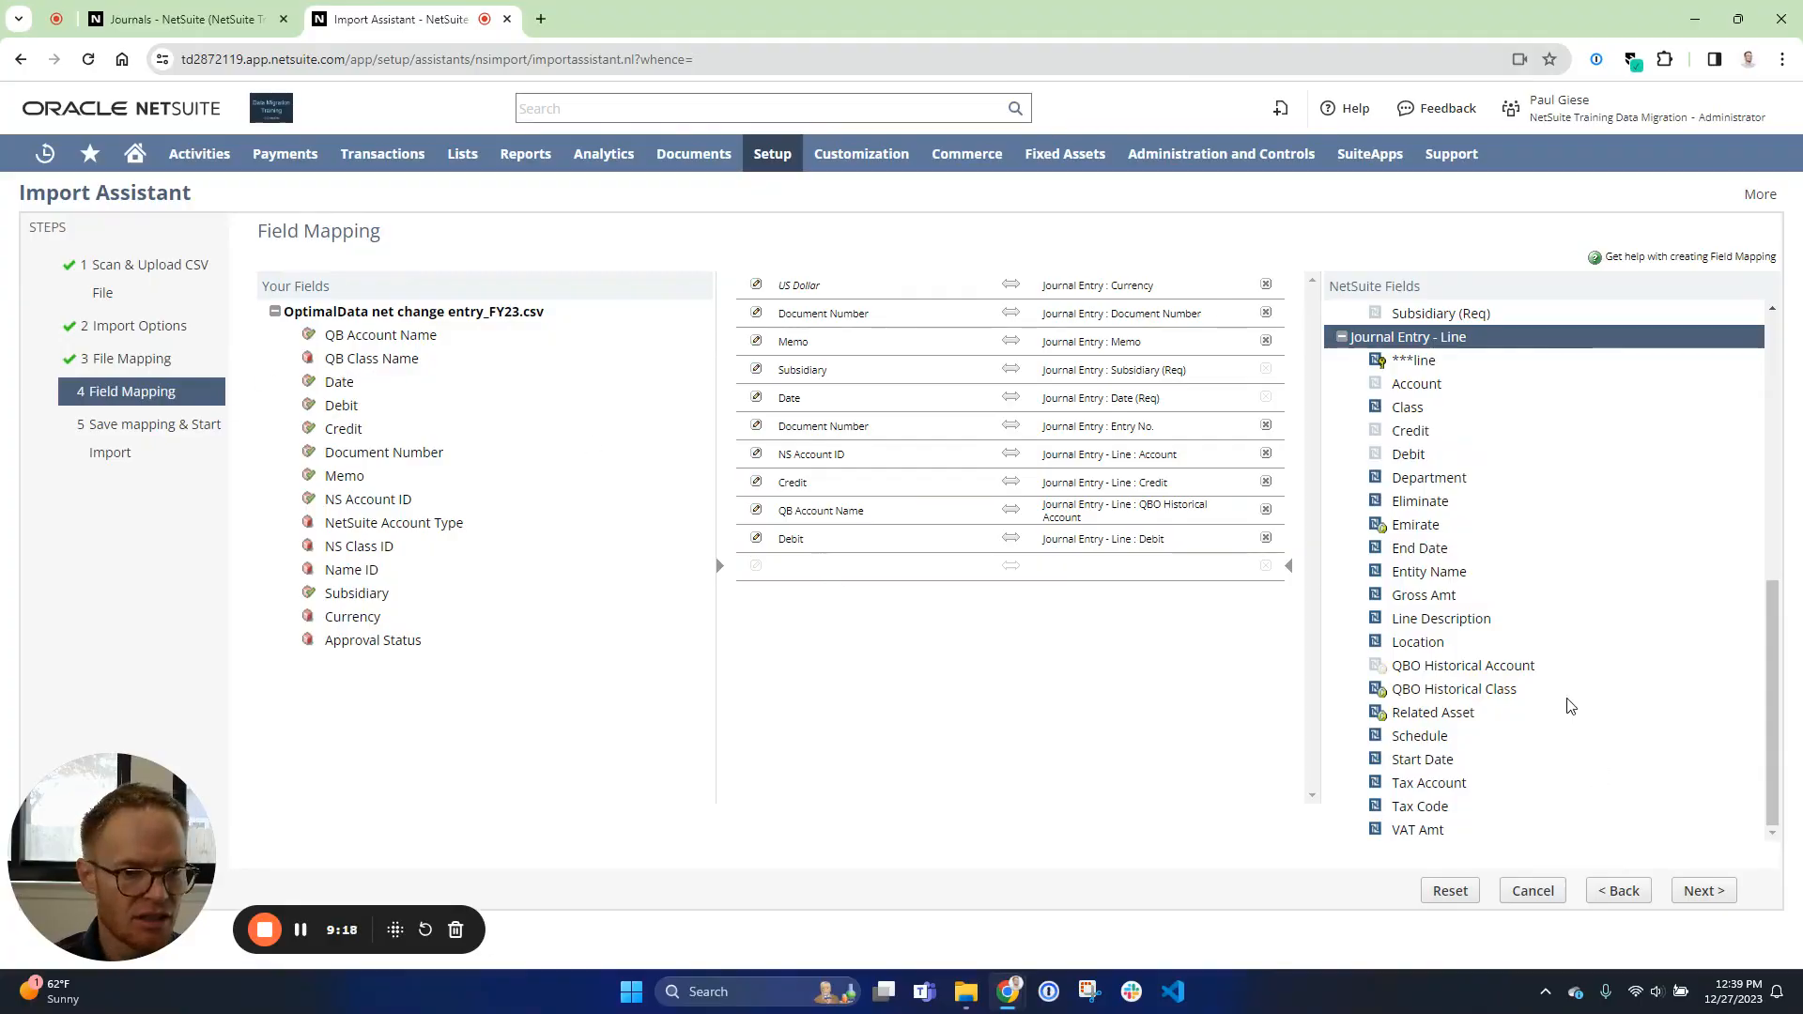
left_click(1488, 692)
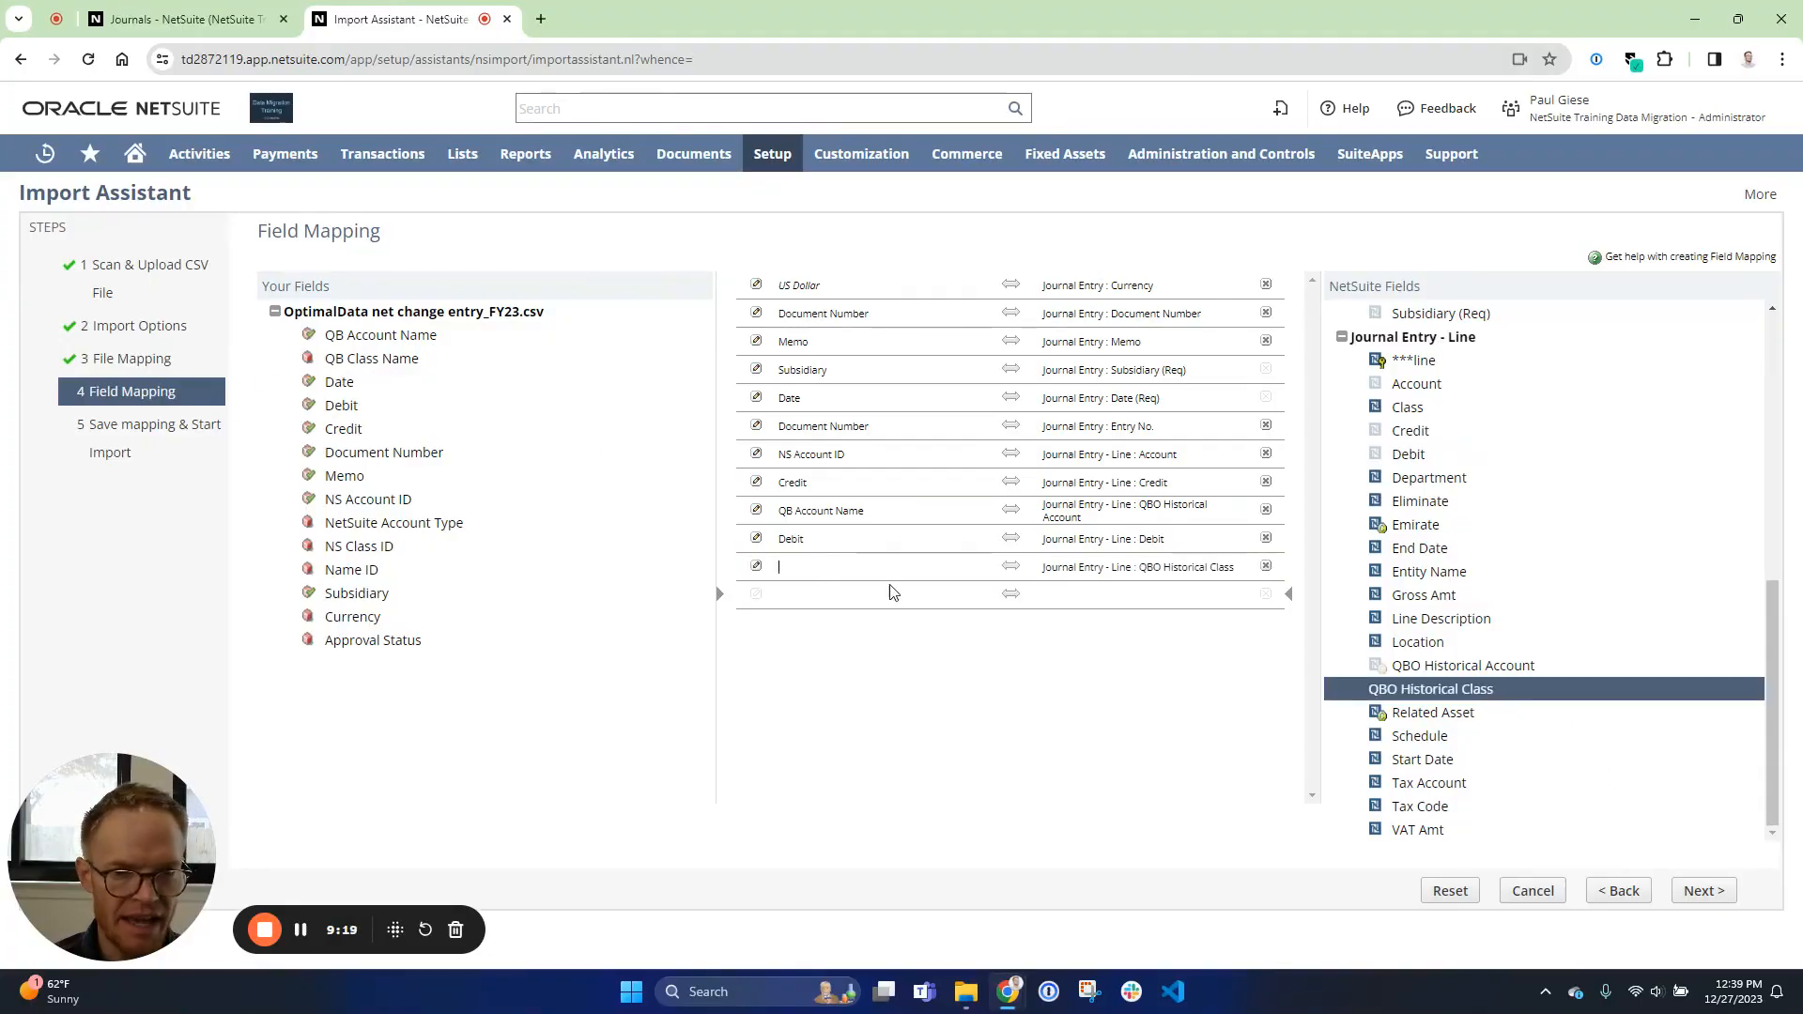
left_click(361, 359)
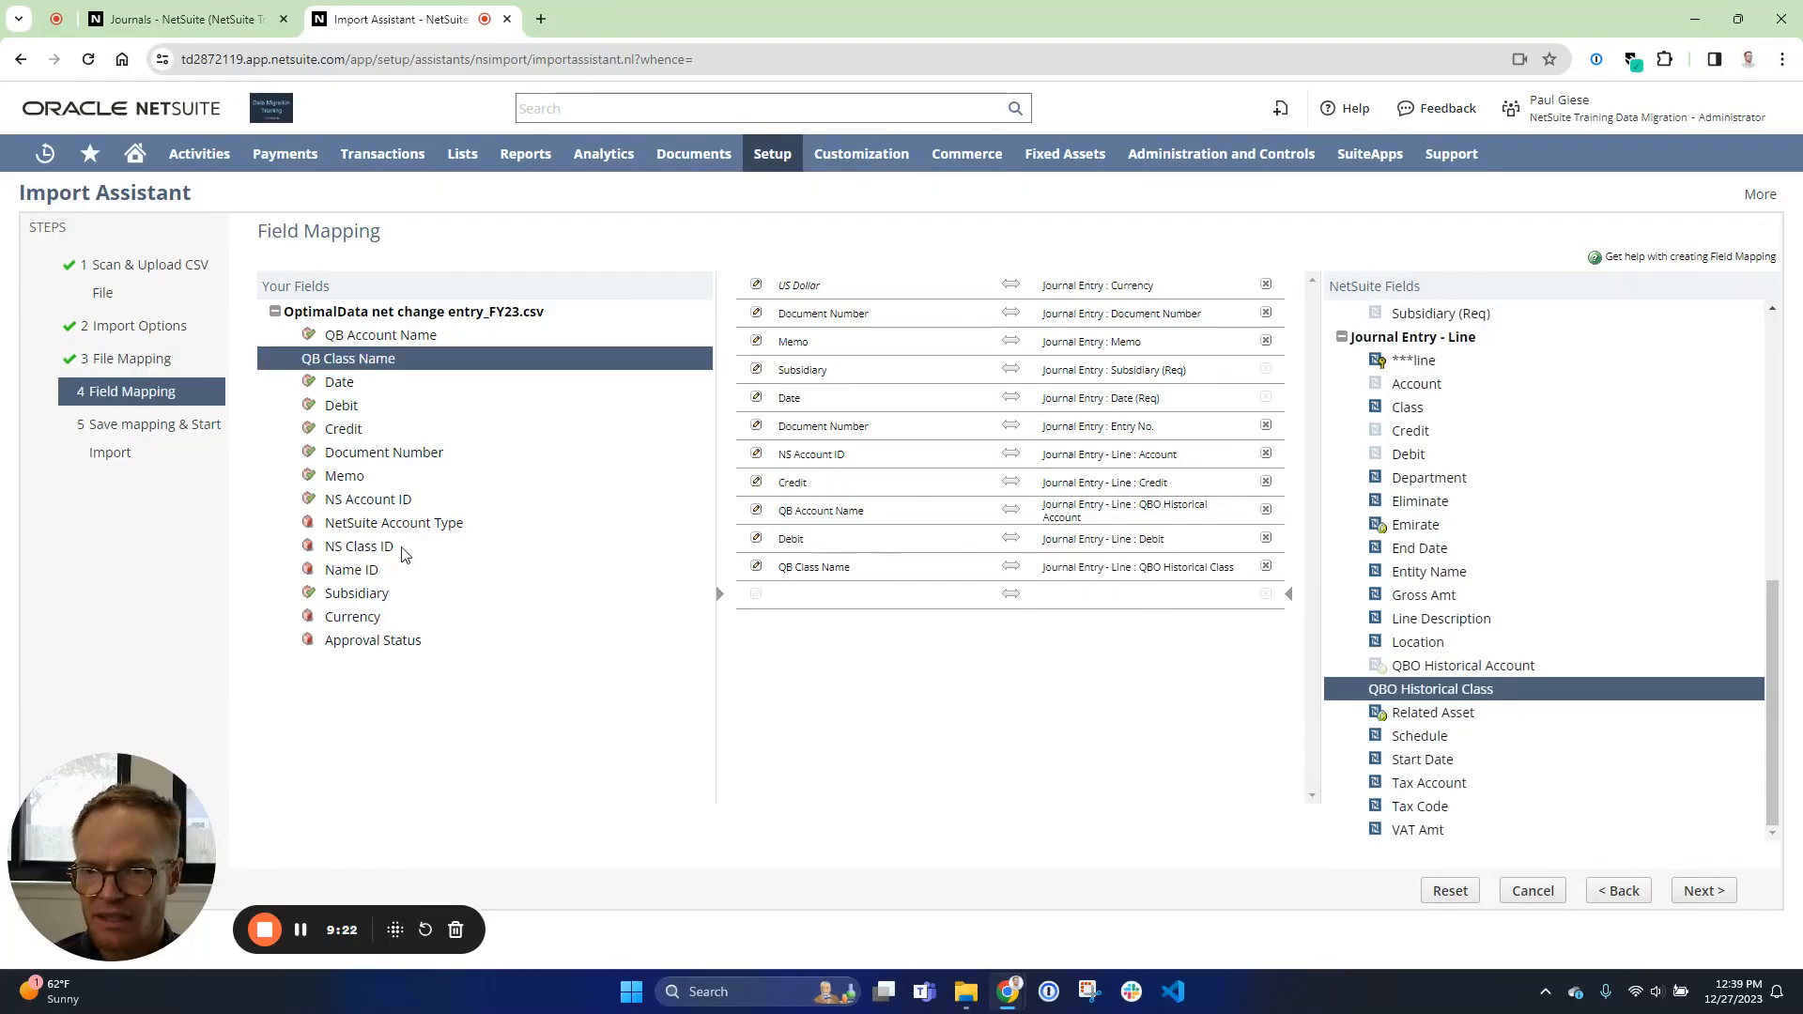
- Map NS Class ID to the journal entry line's Class field, using Internal ID as the reference type
left_click(1406, 411)
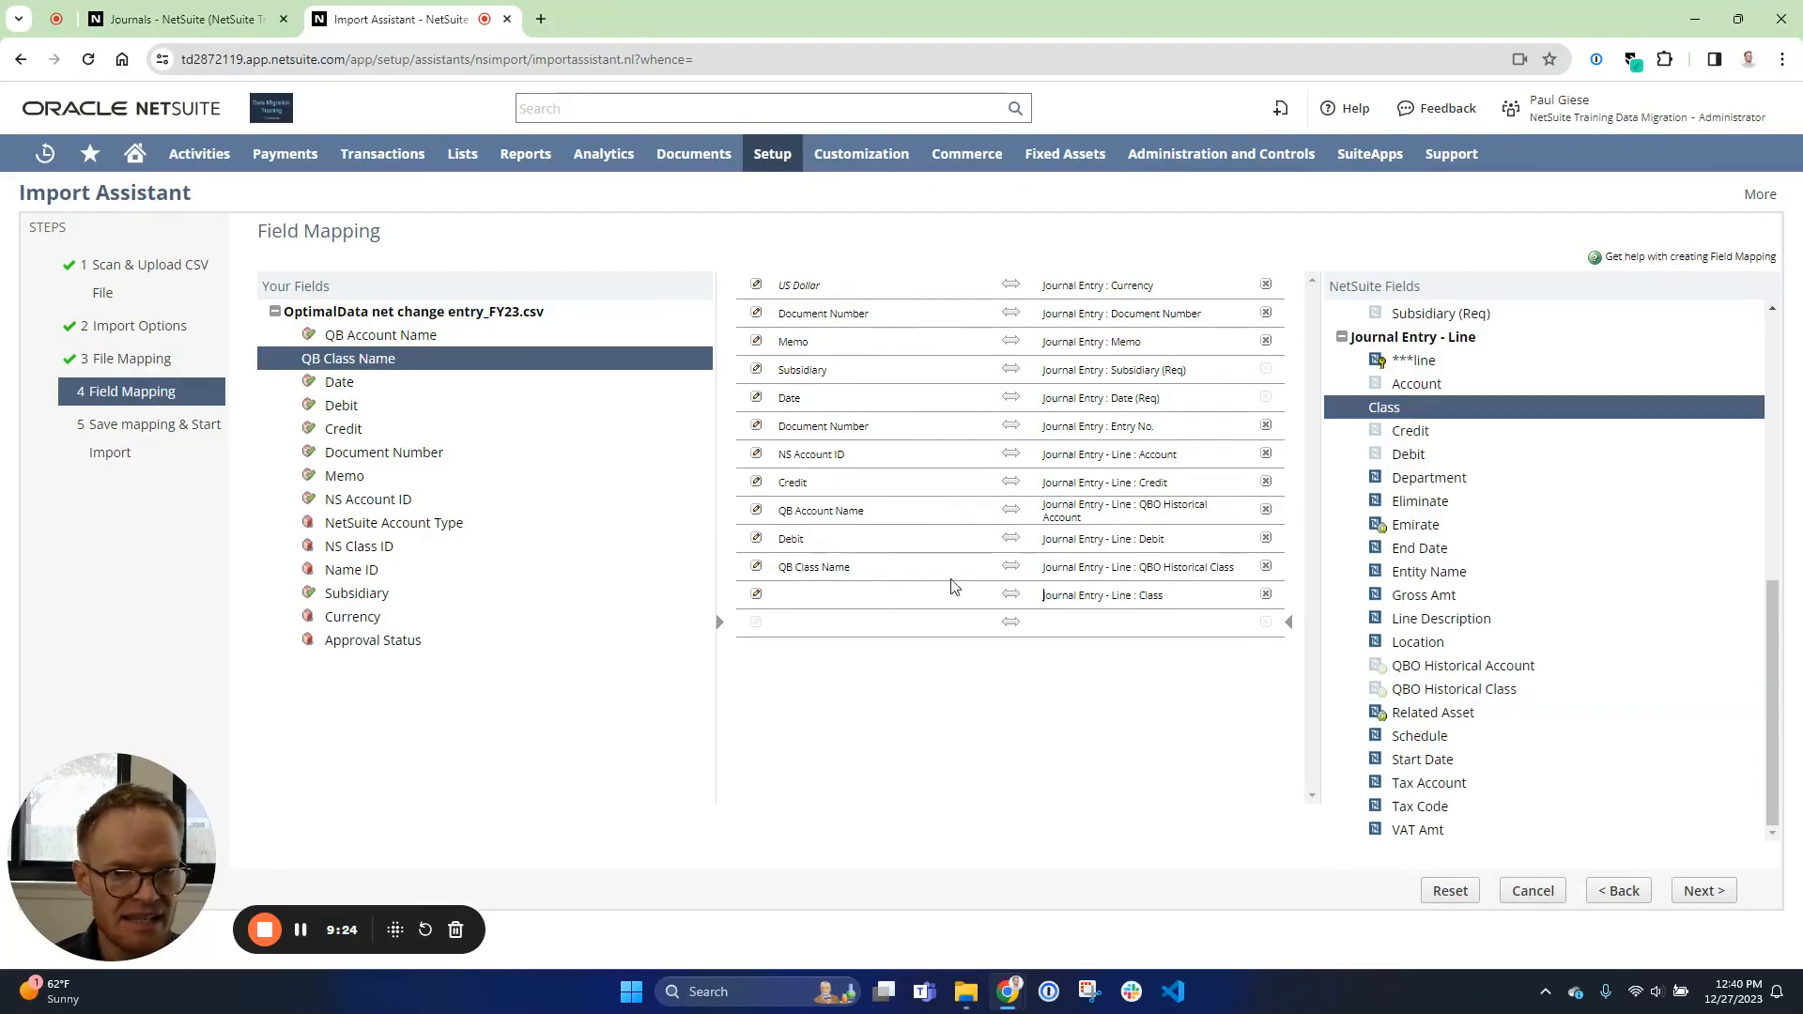
left_click(355, 546)
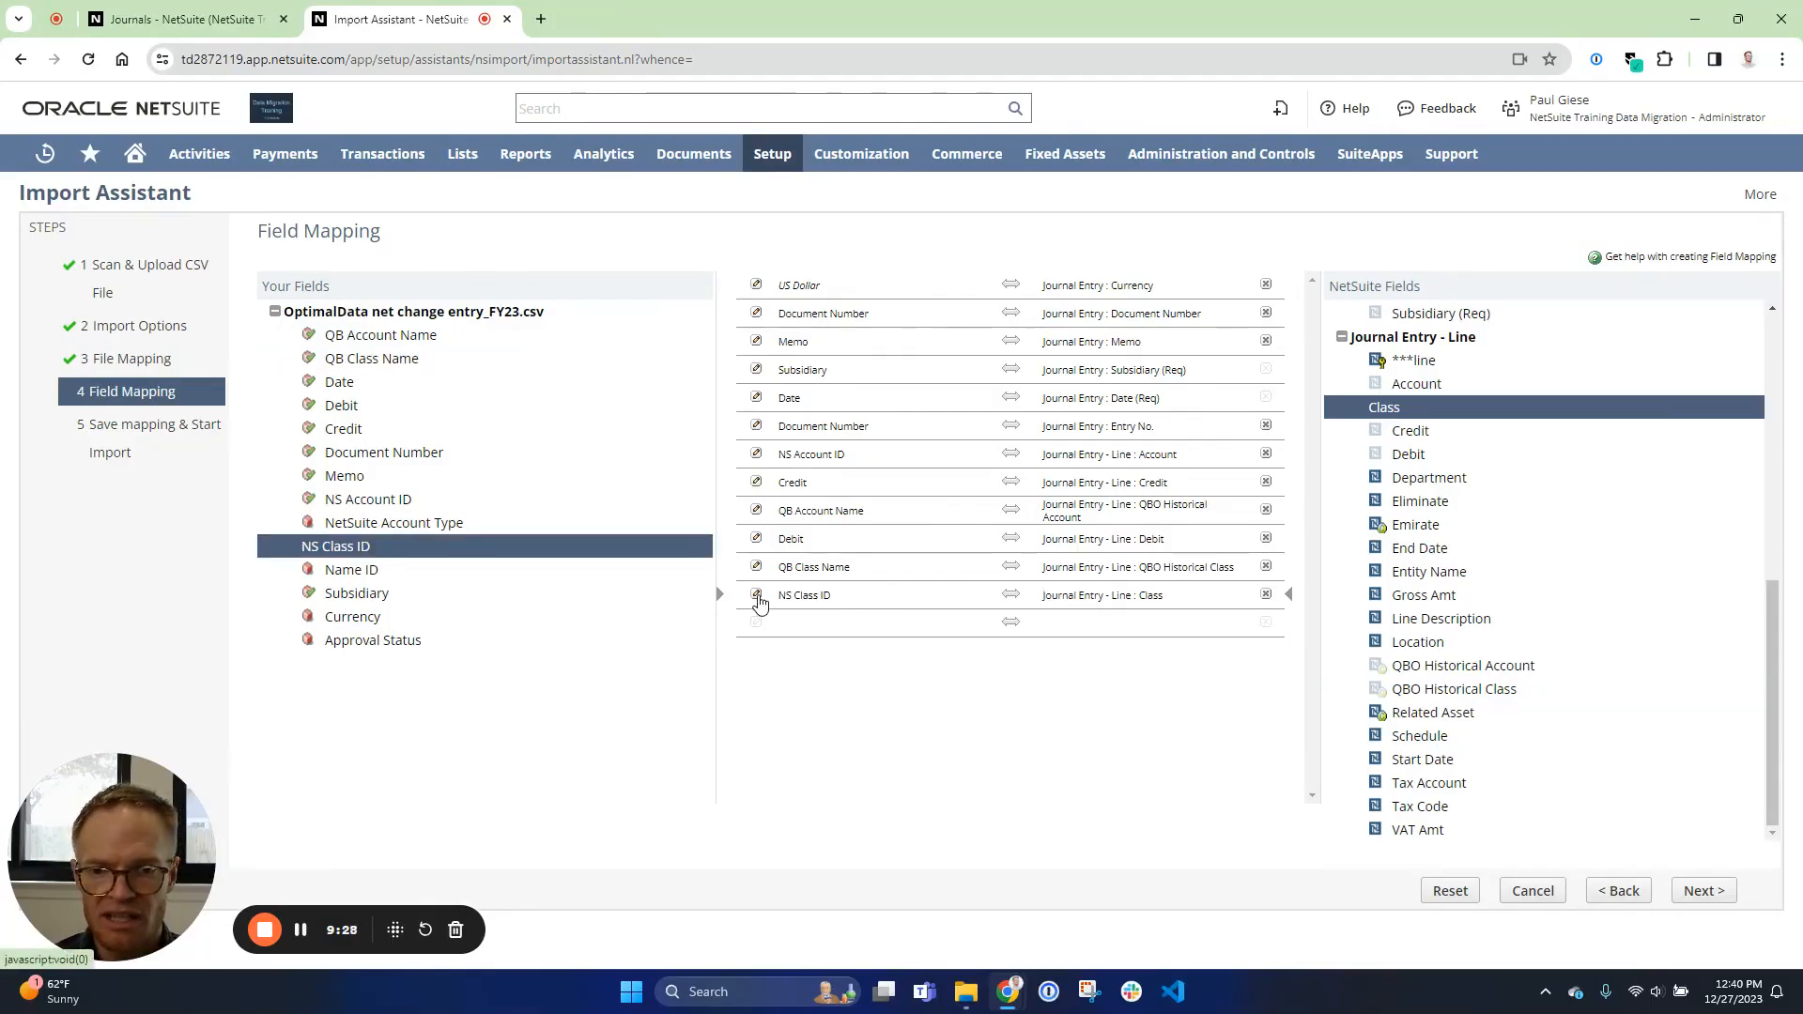
left_click(756, 595)
left_click(861, 369)
left_click(850, 411)
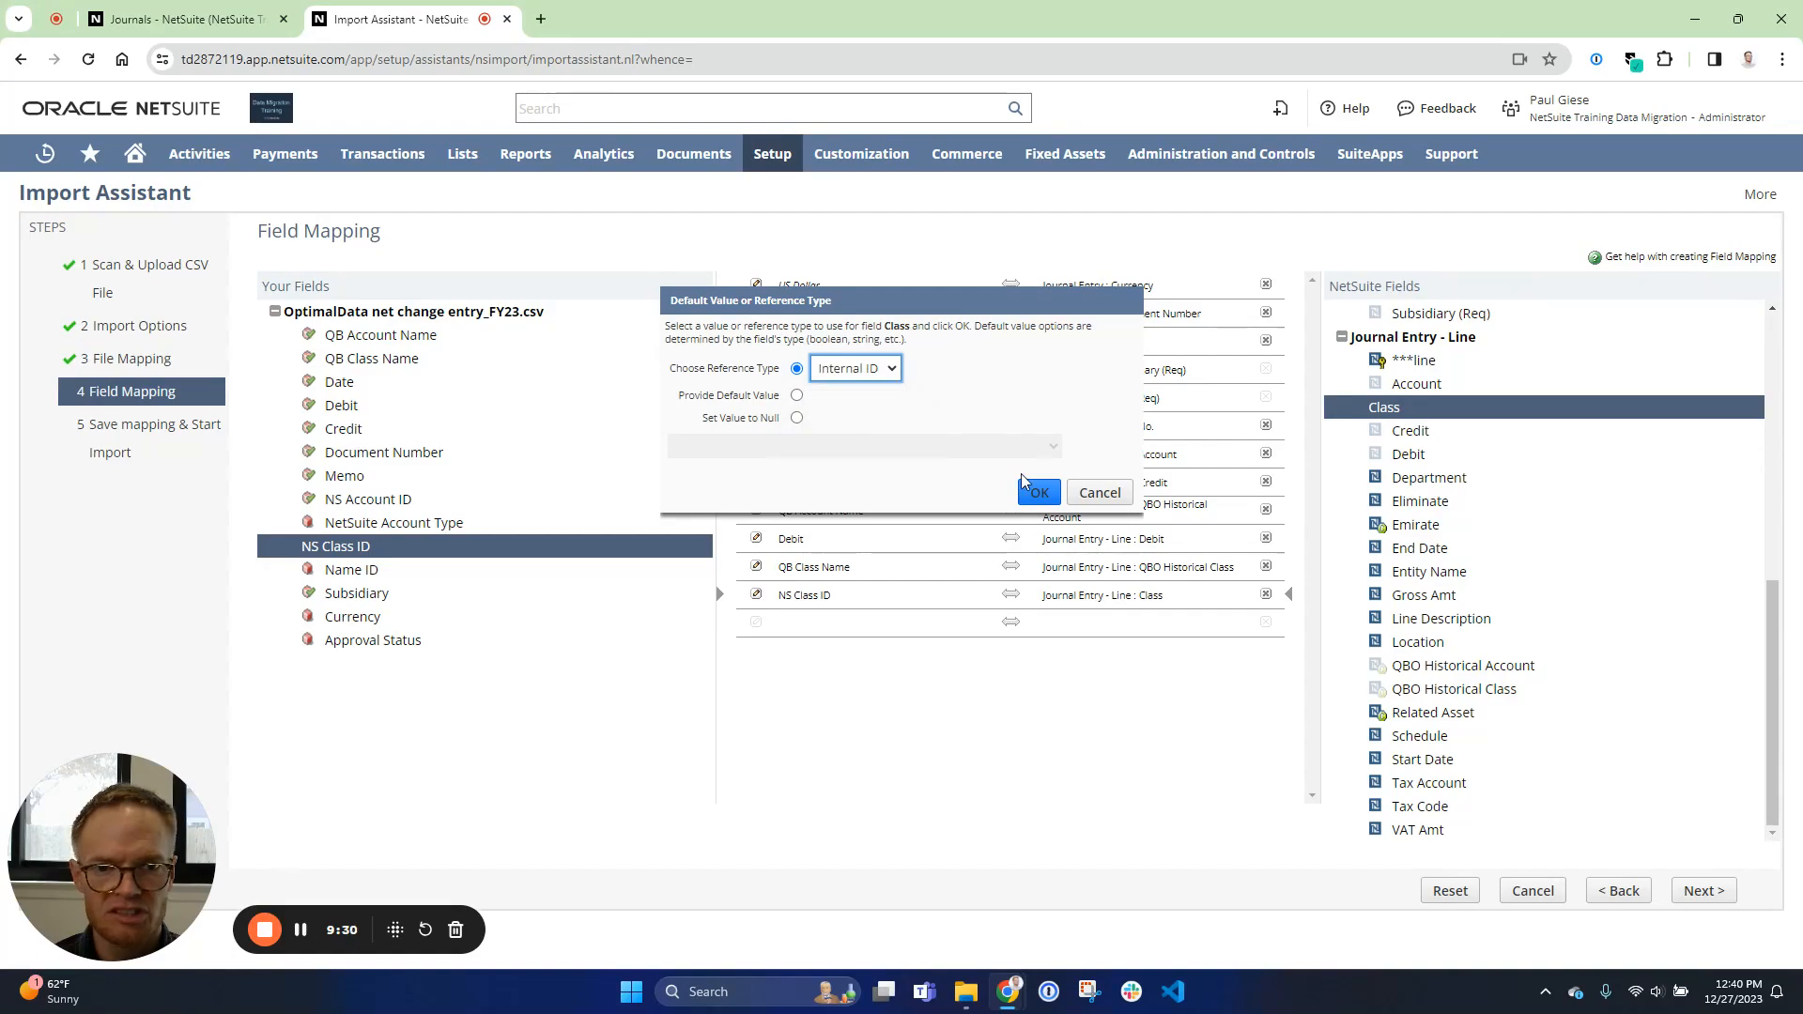
left_click(1038, 491)
- Map Name ID to the journal entry line's Entity Name field, using Internal ID as the reference type
left_click(347, 572)
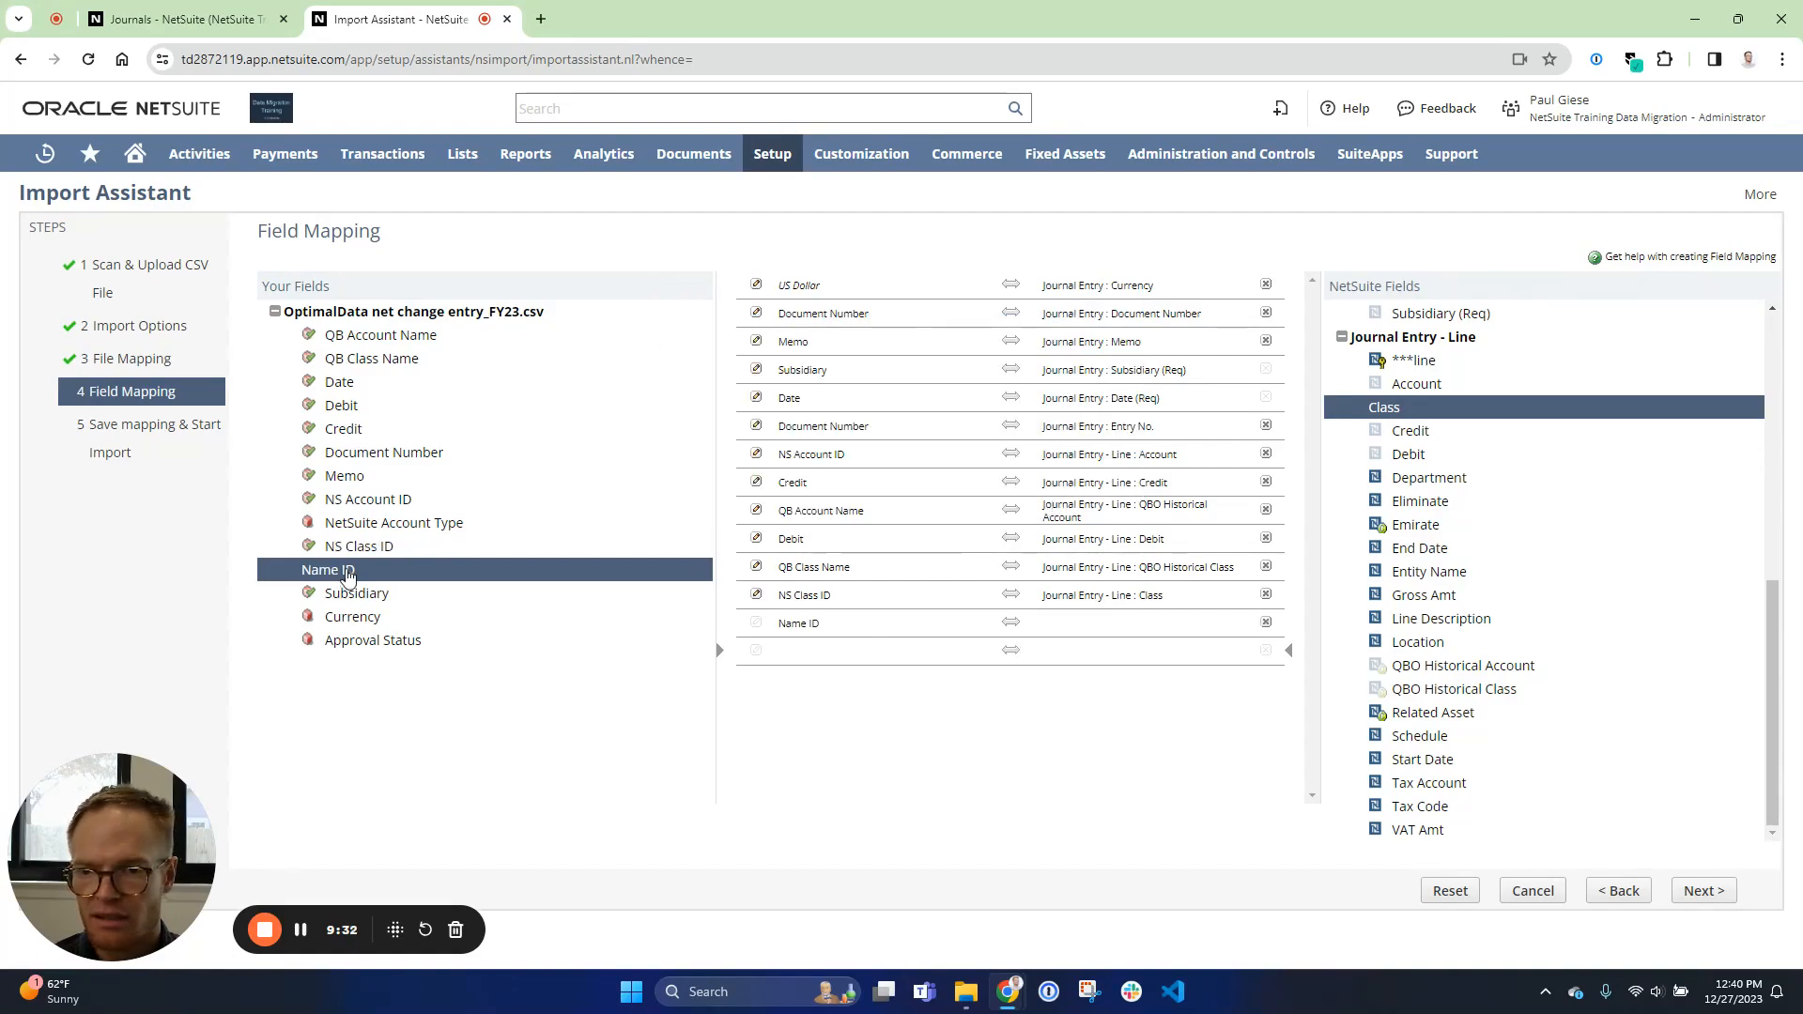
left_click(1113, 631)
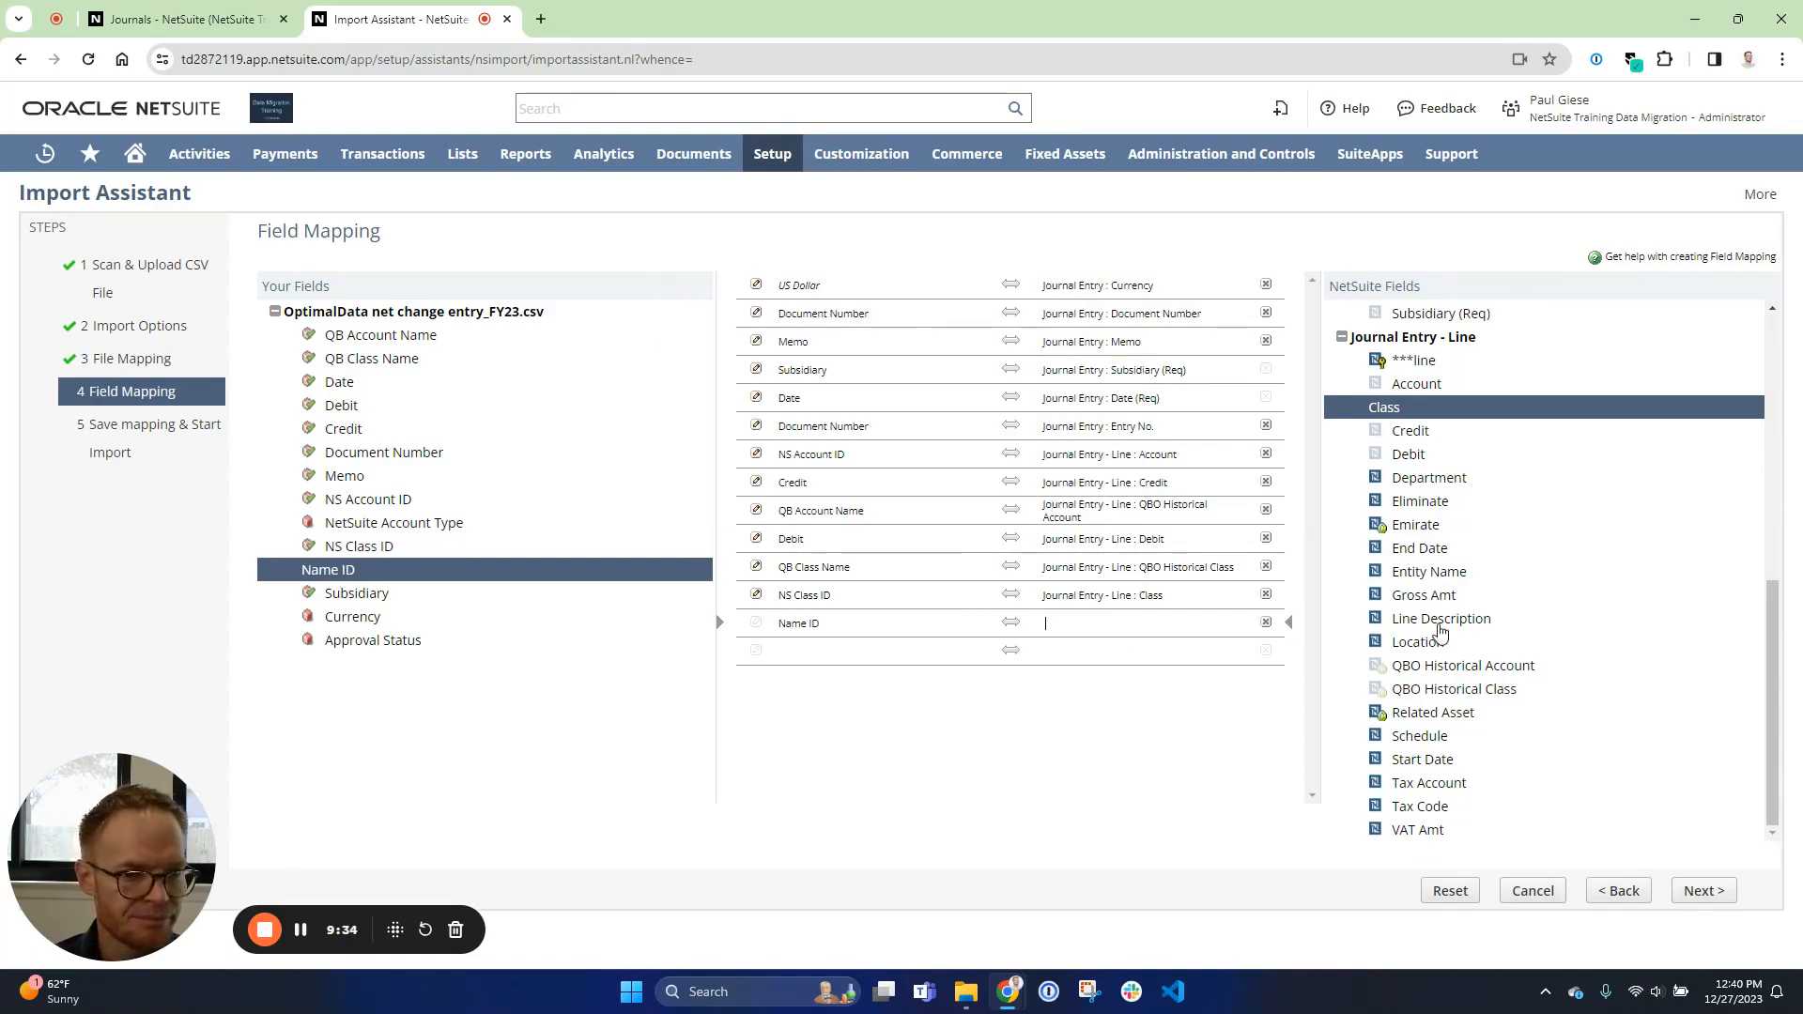
left_click(1429, 572)
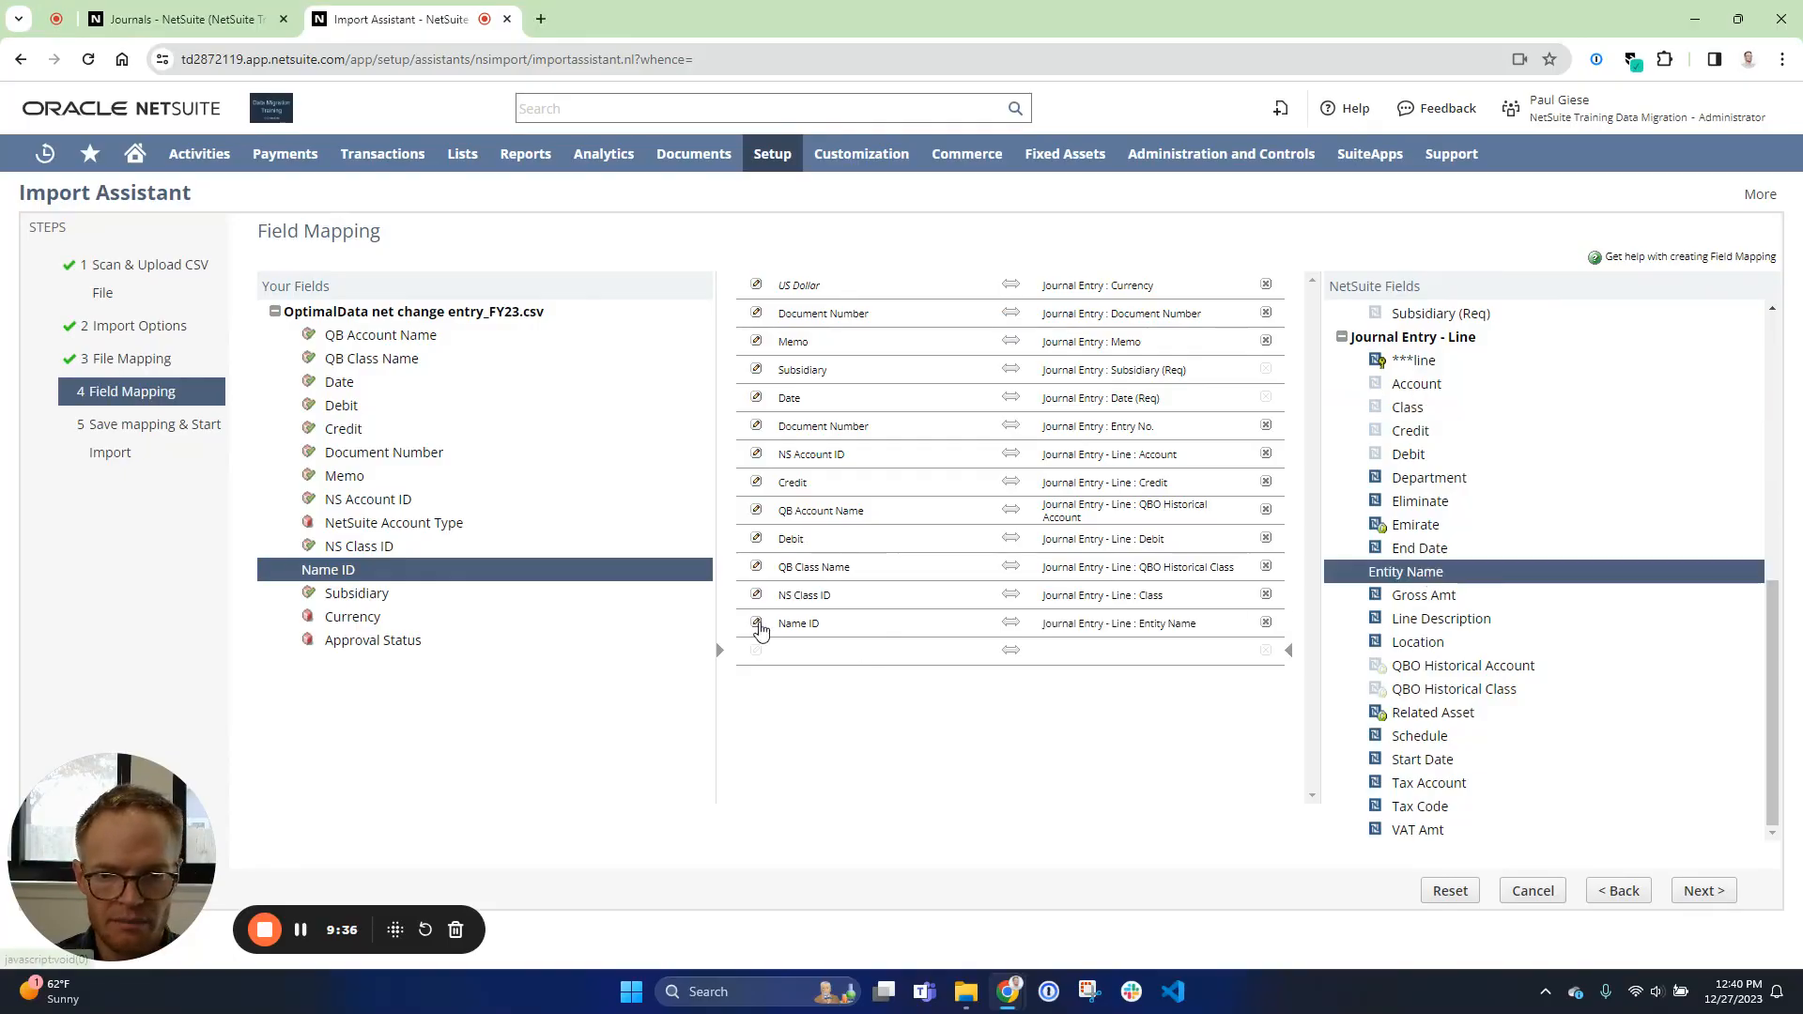
left_click(757, 623)
left_click(855, 368)
left_click(857, 410)
left_click(1039, 492)
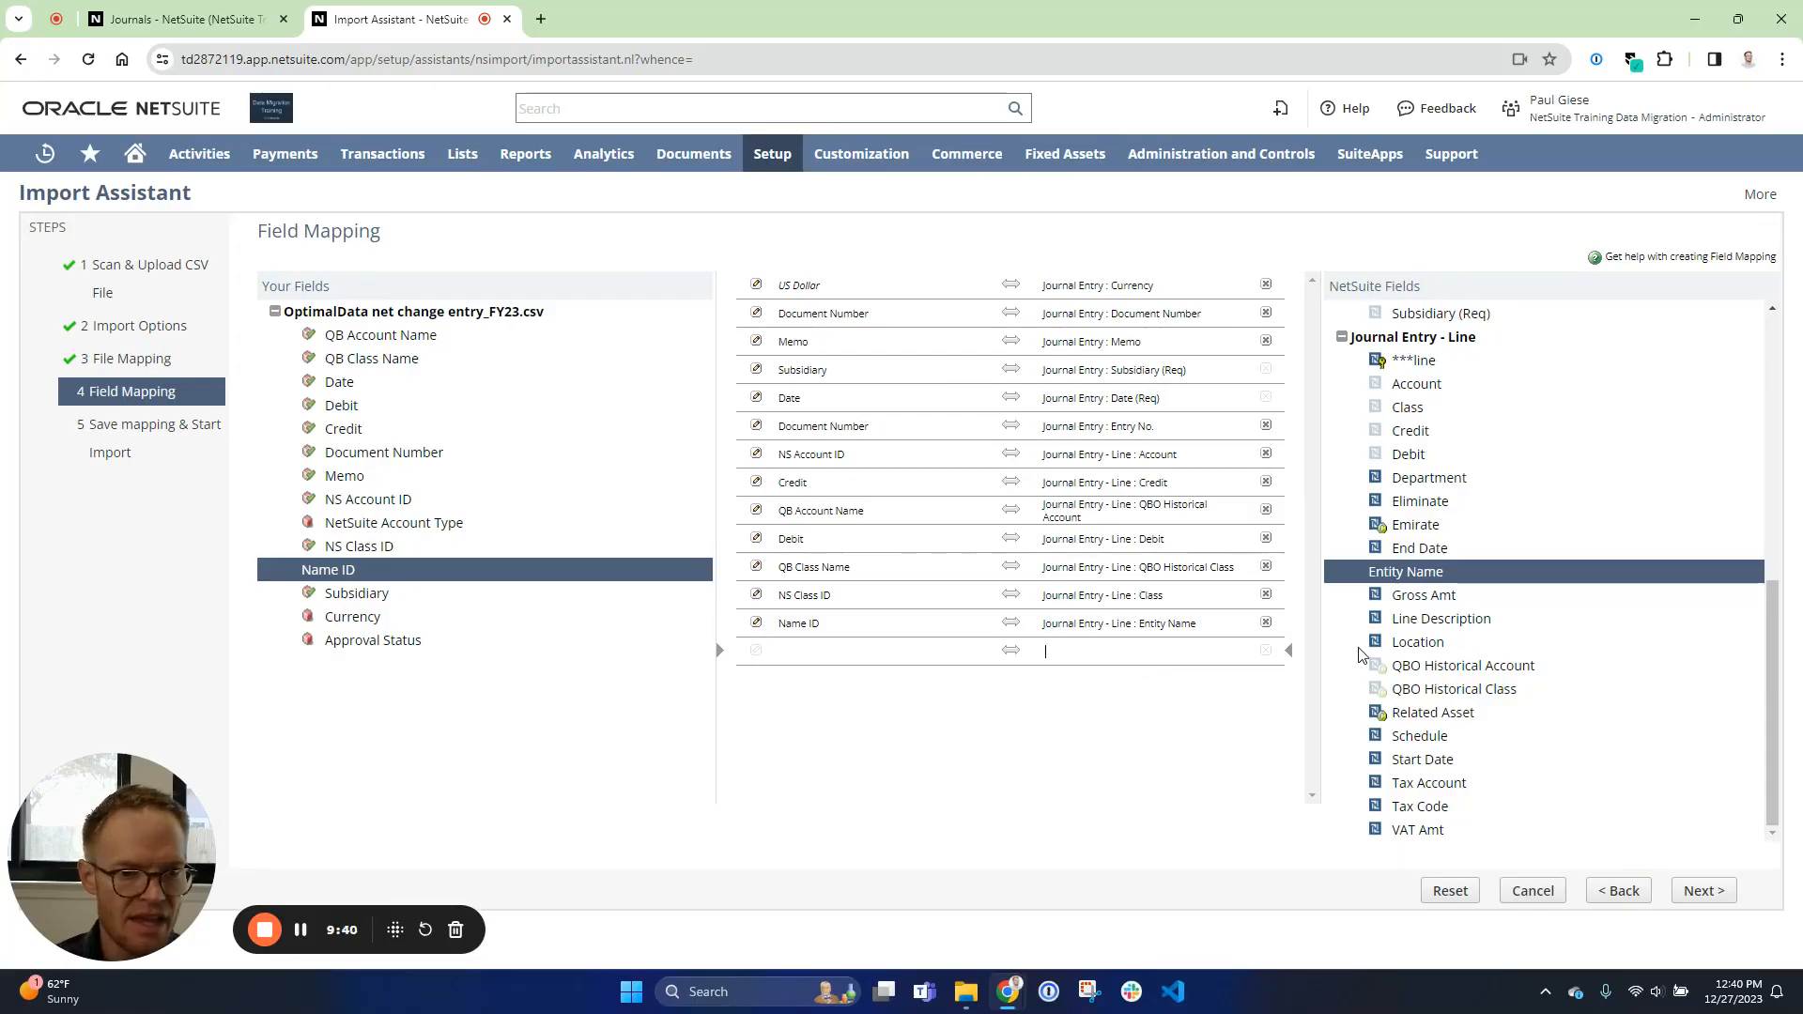
- Map Memo to the journal entry line's Line Description field and continue to saving the mapping
left_click(1423, 620)
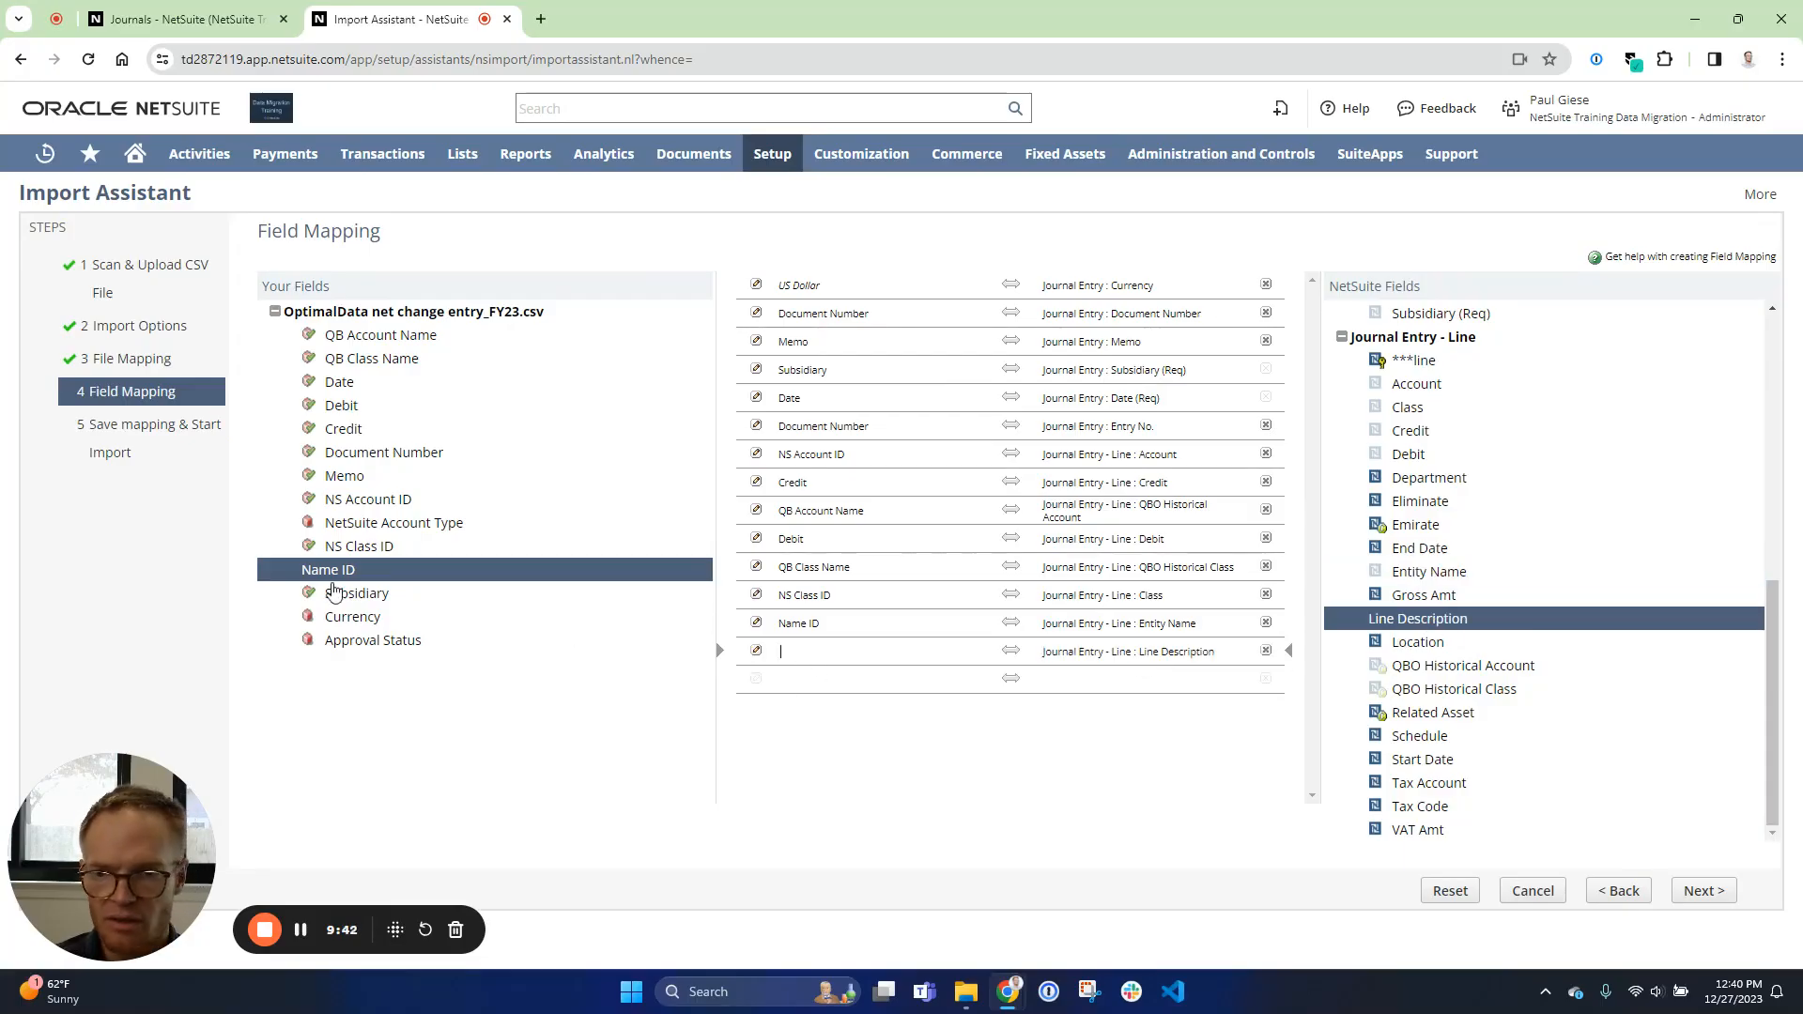
left_click(357, 480)
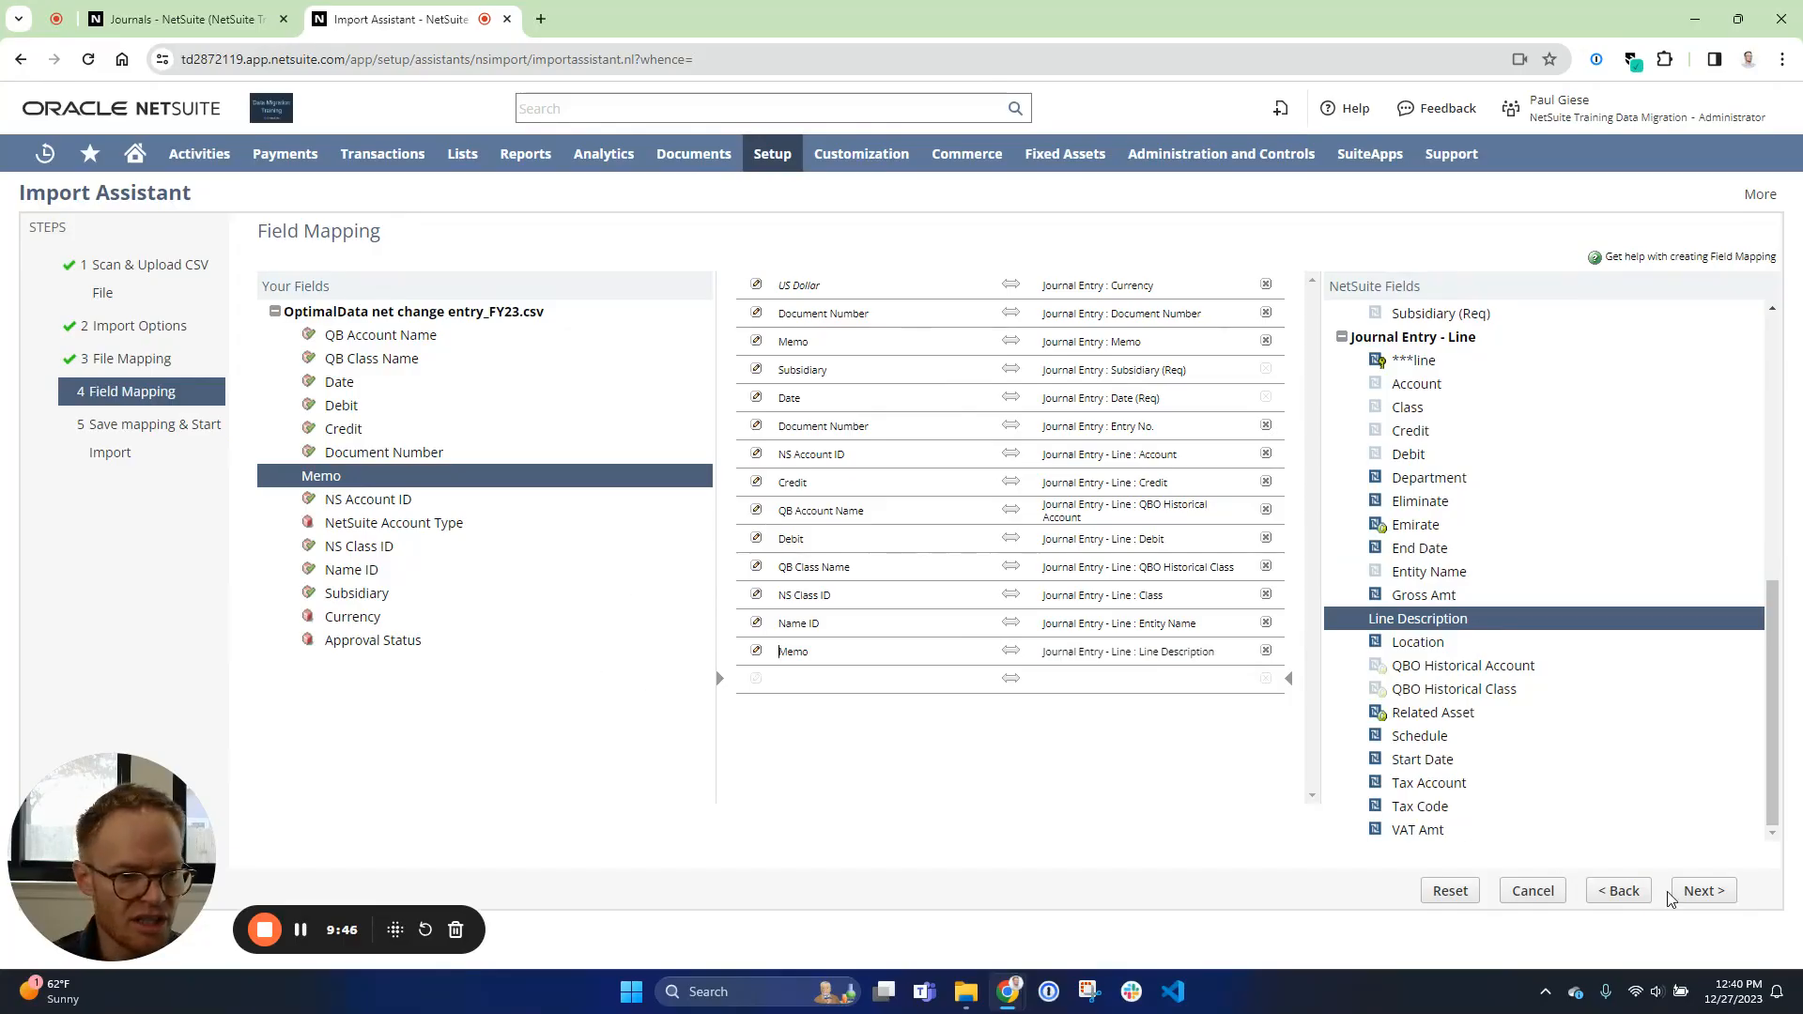
left_click(1704, 898)
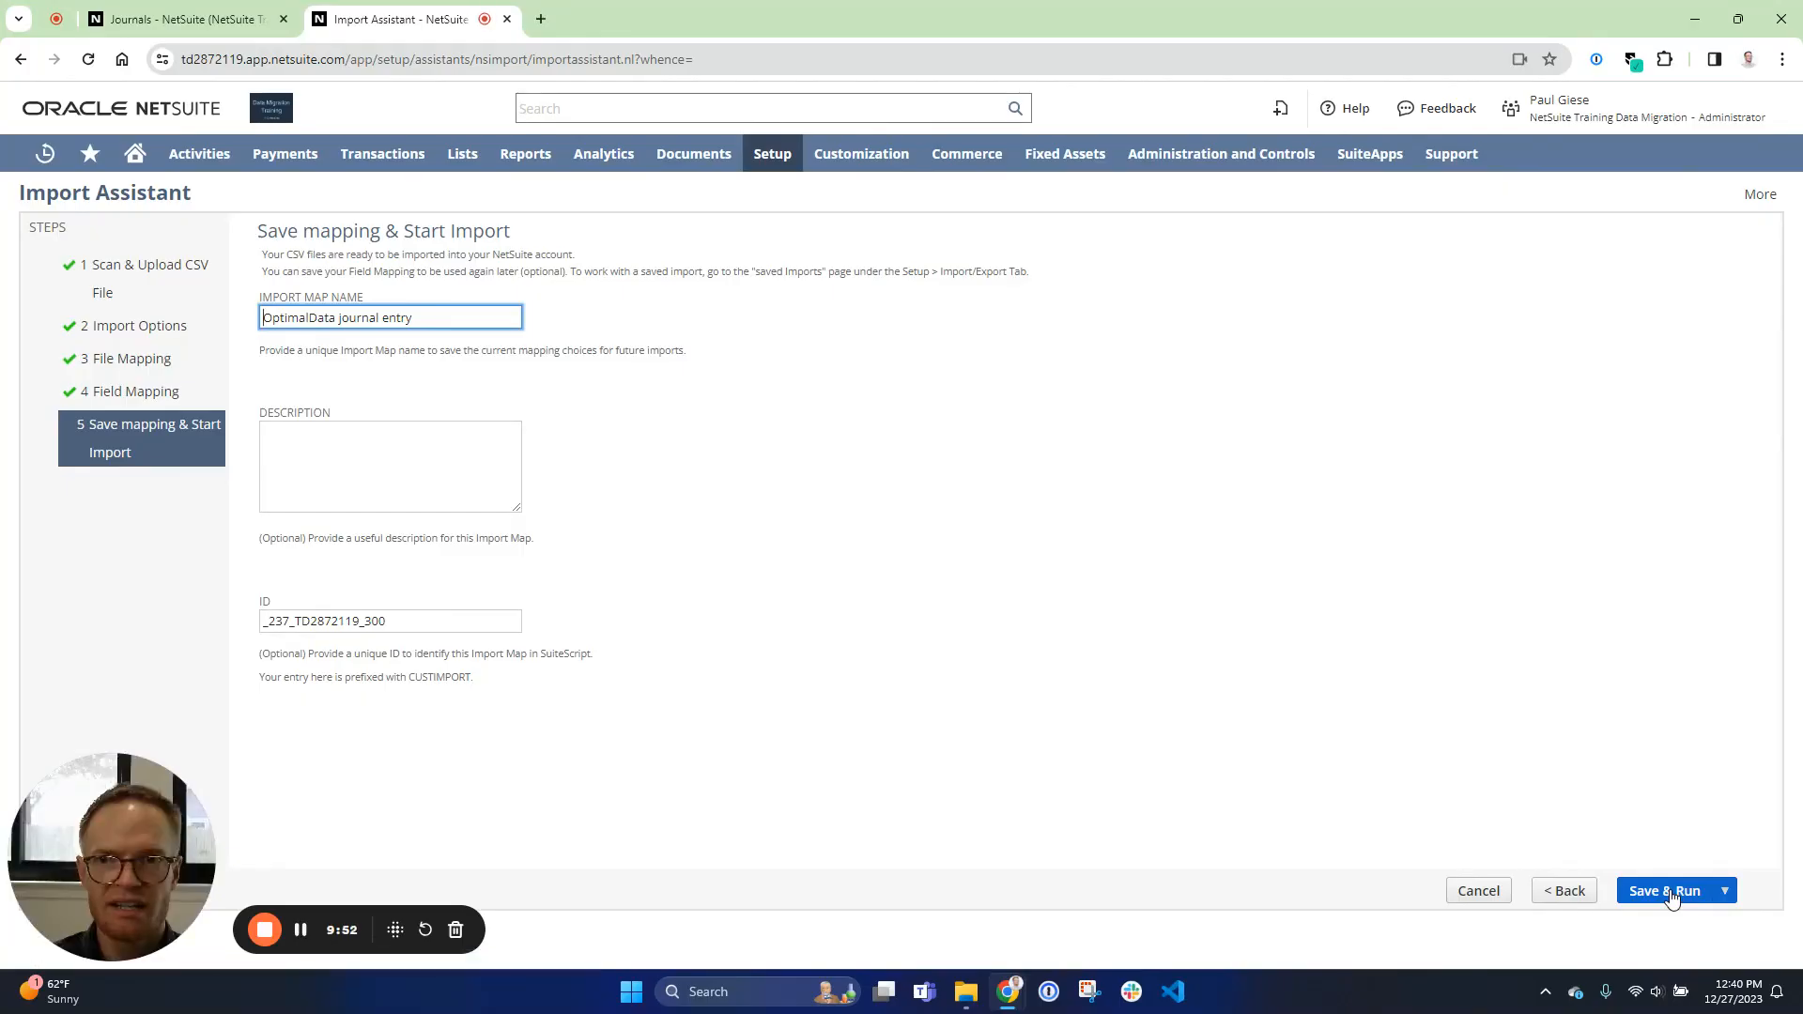
- Save and run the import, overwriting the saved OptimalData journal entry map, and open the import job status
left_click(1671, 899)
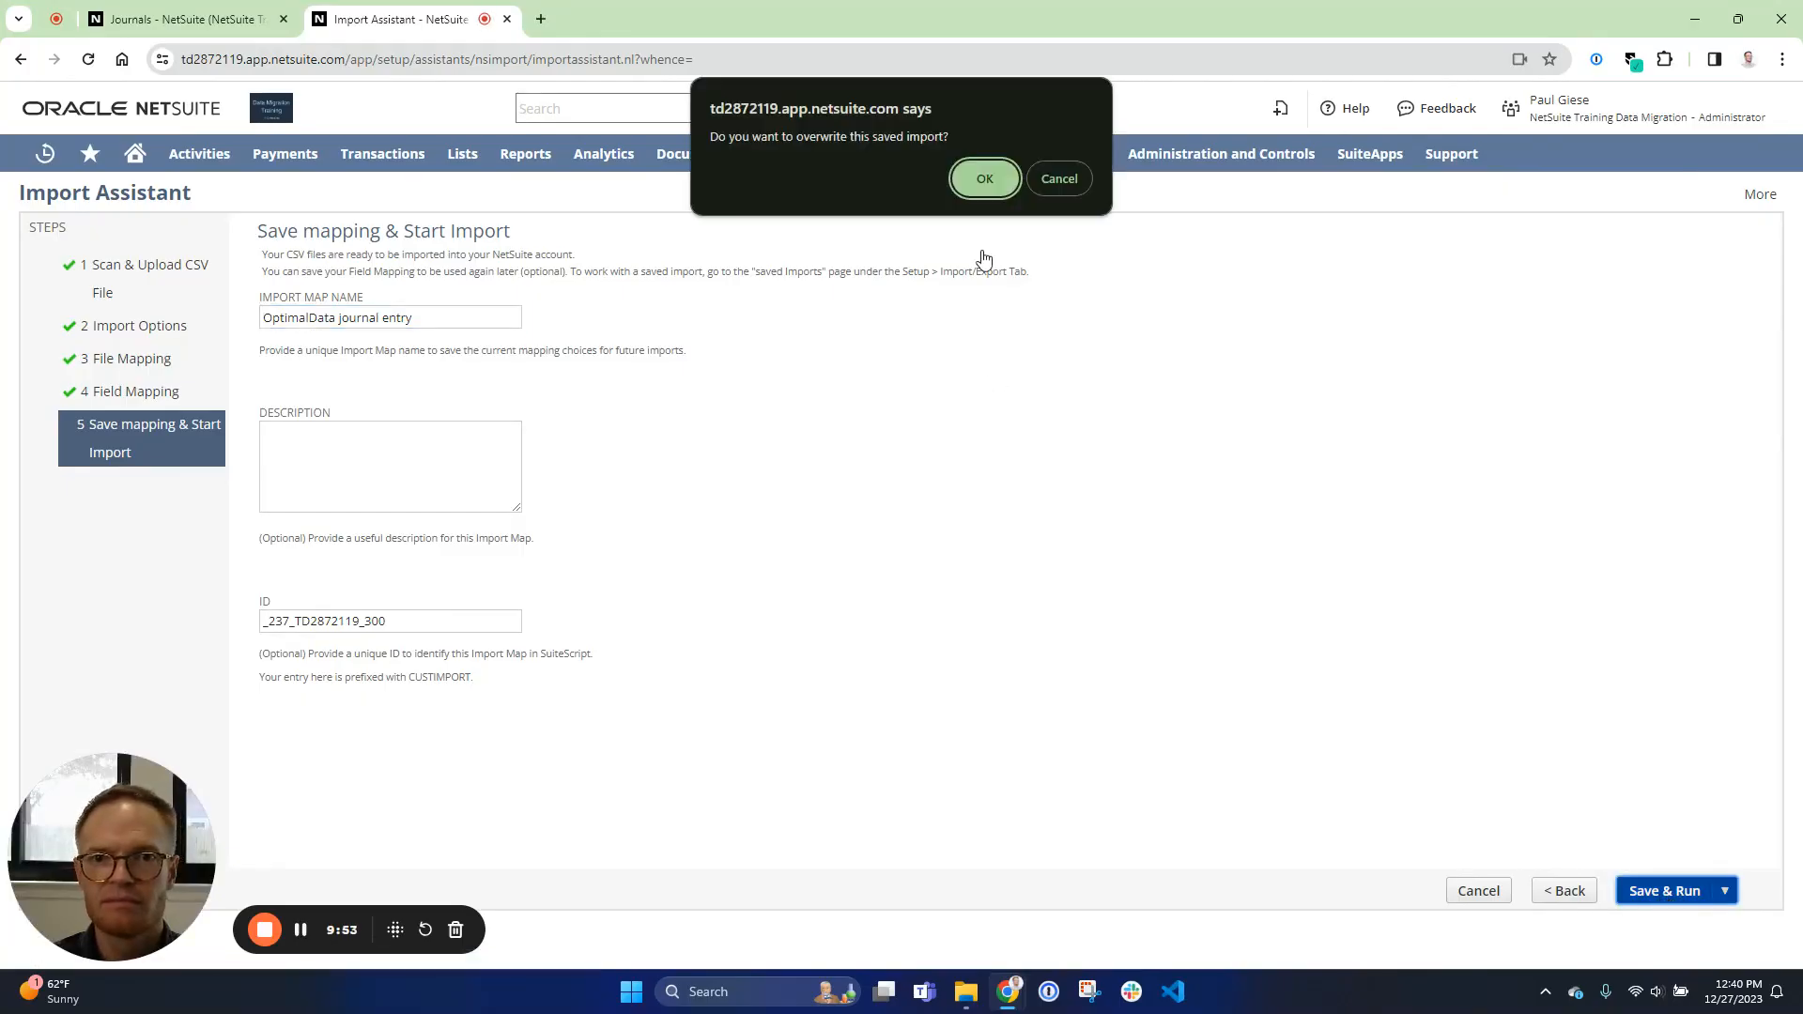
left_click(984, 178)
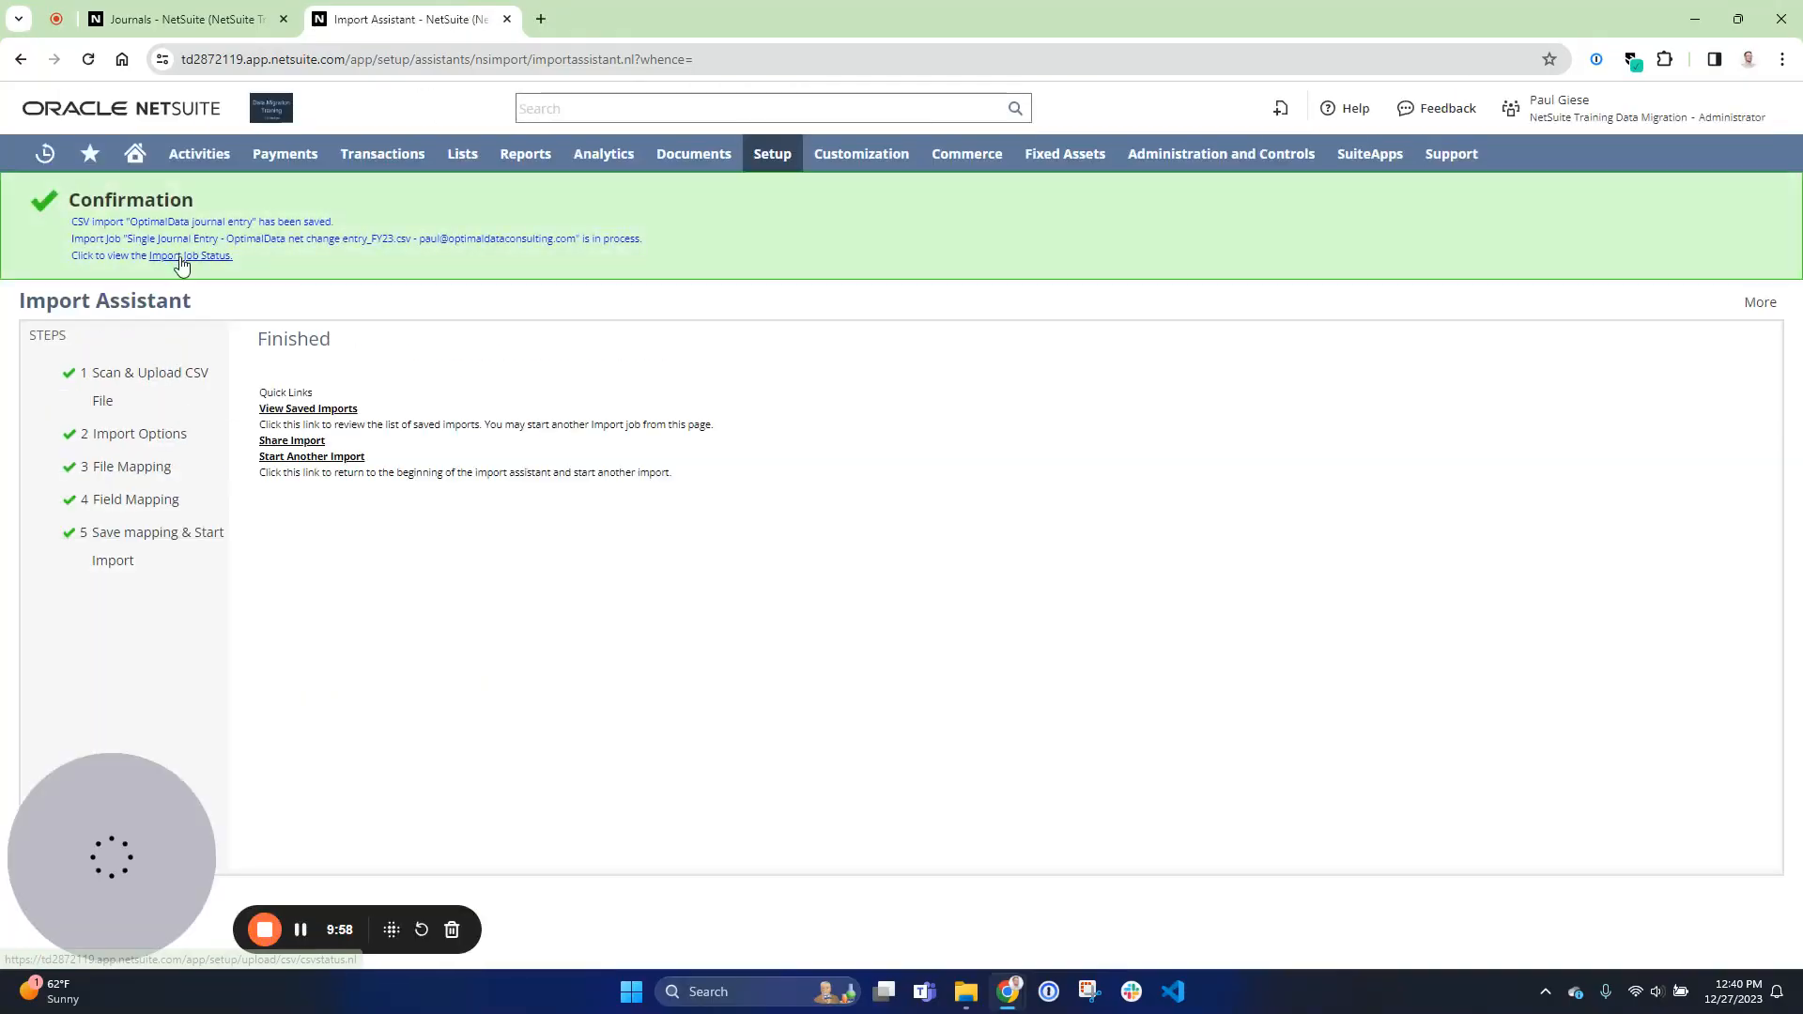
left_click(180, 257)
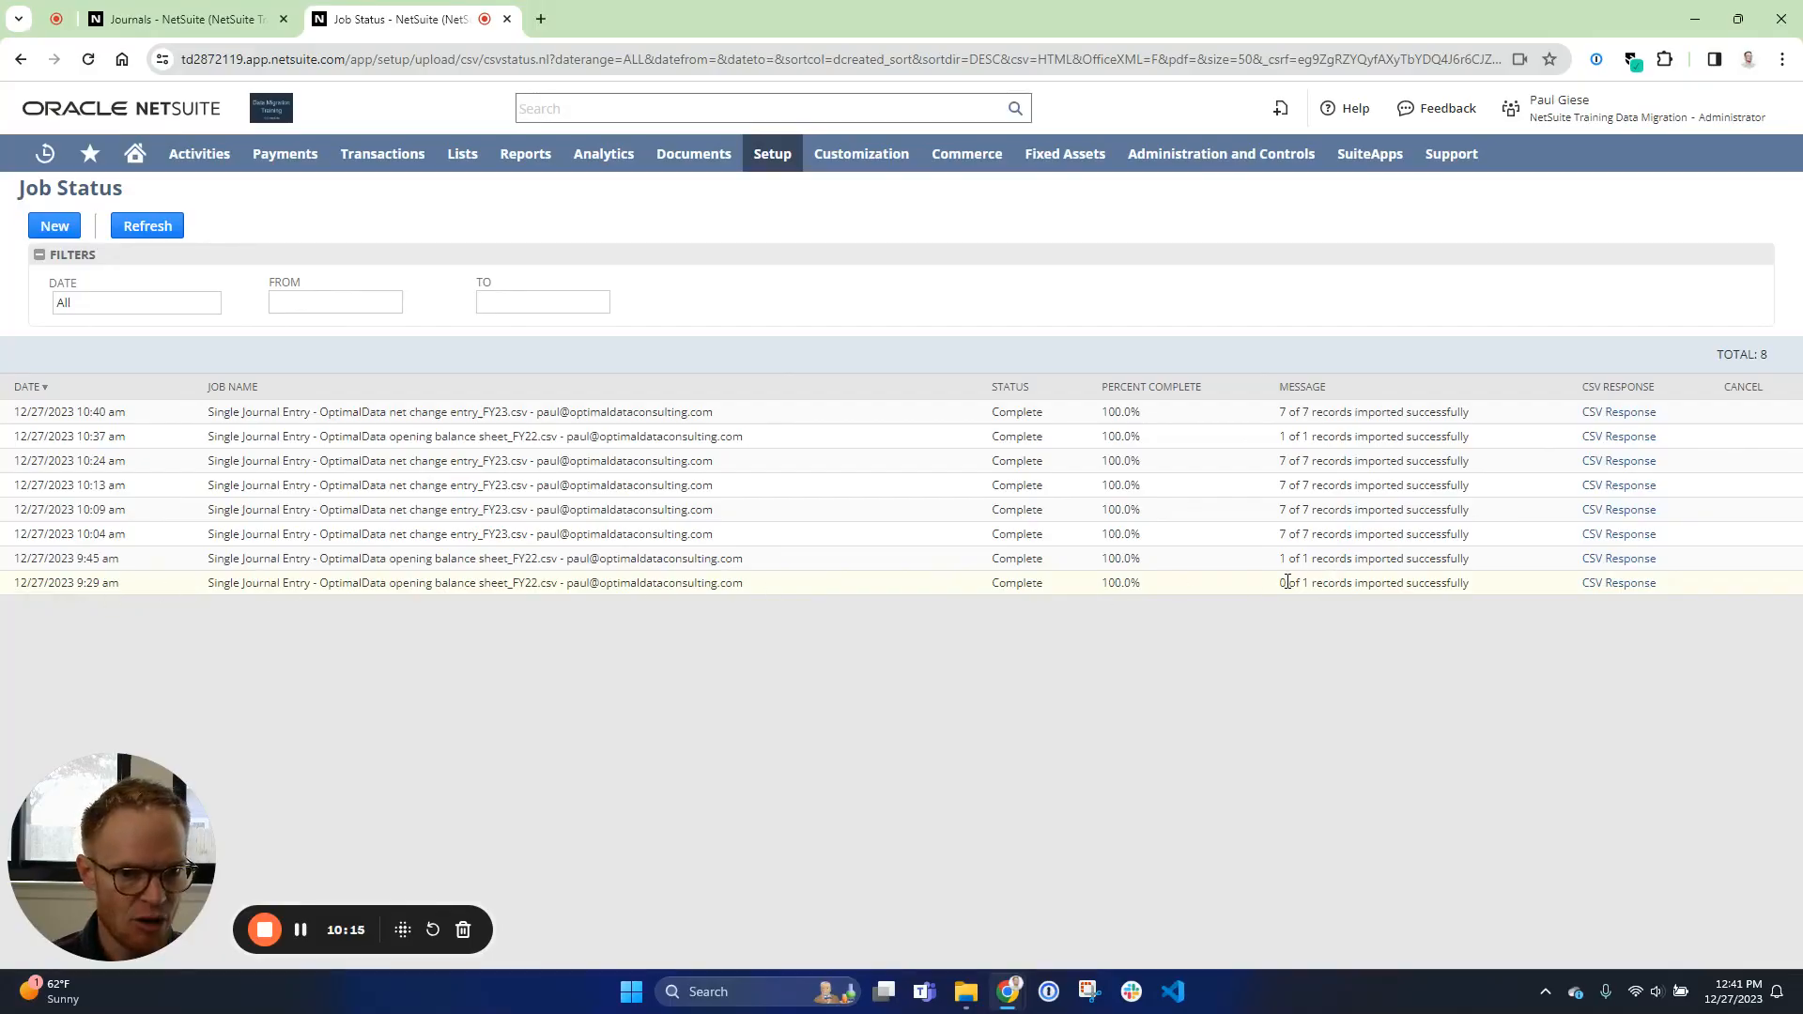
- Download the CSV response of the 9:29 am opening balance sheet job and open the results file in Excel
left_click_drag(1284, 584, 1407, 585)
left_click(1462, 609)
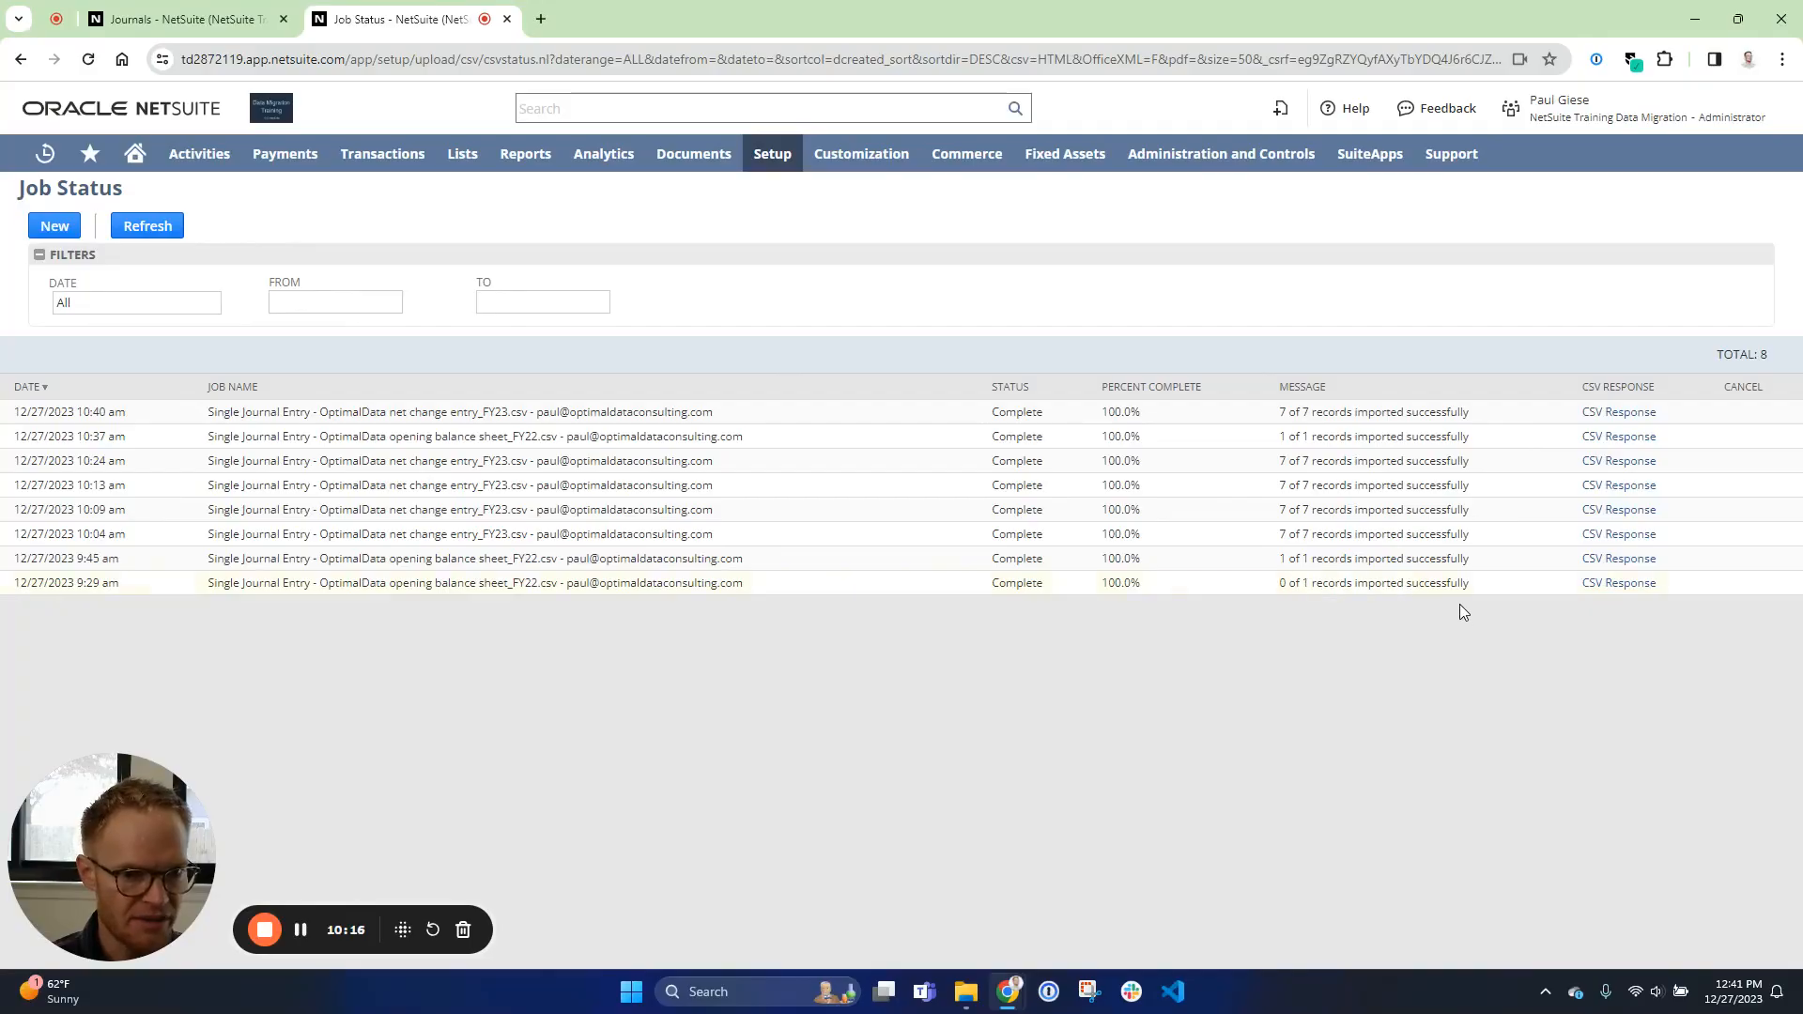
left_click(1636, 590)
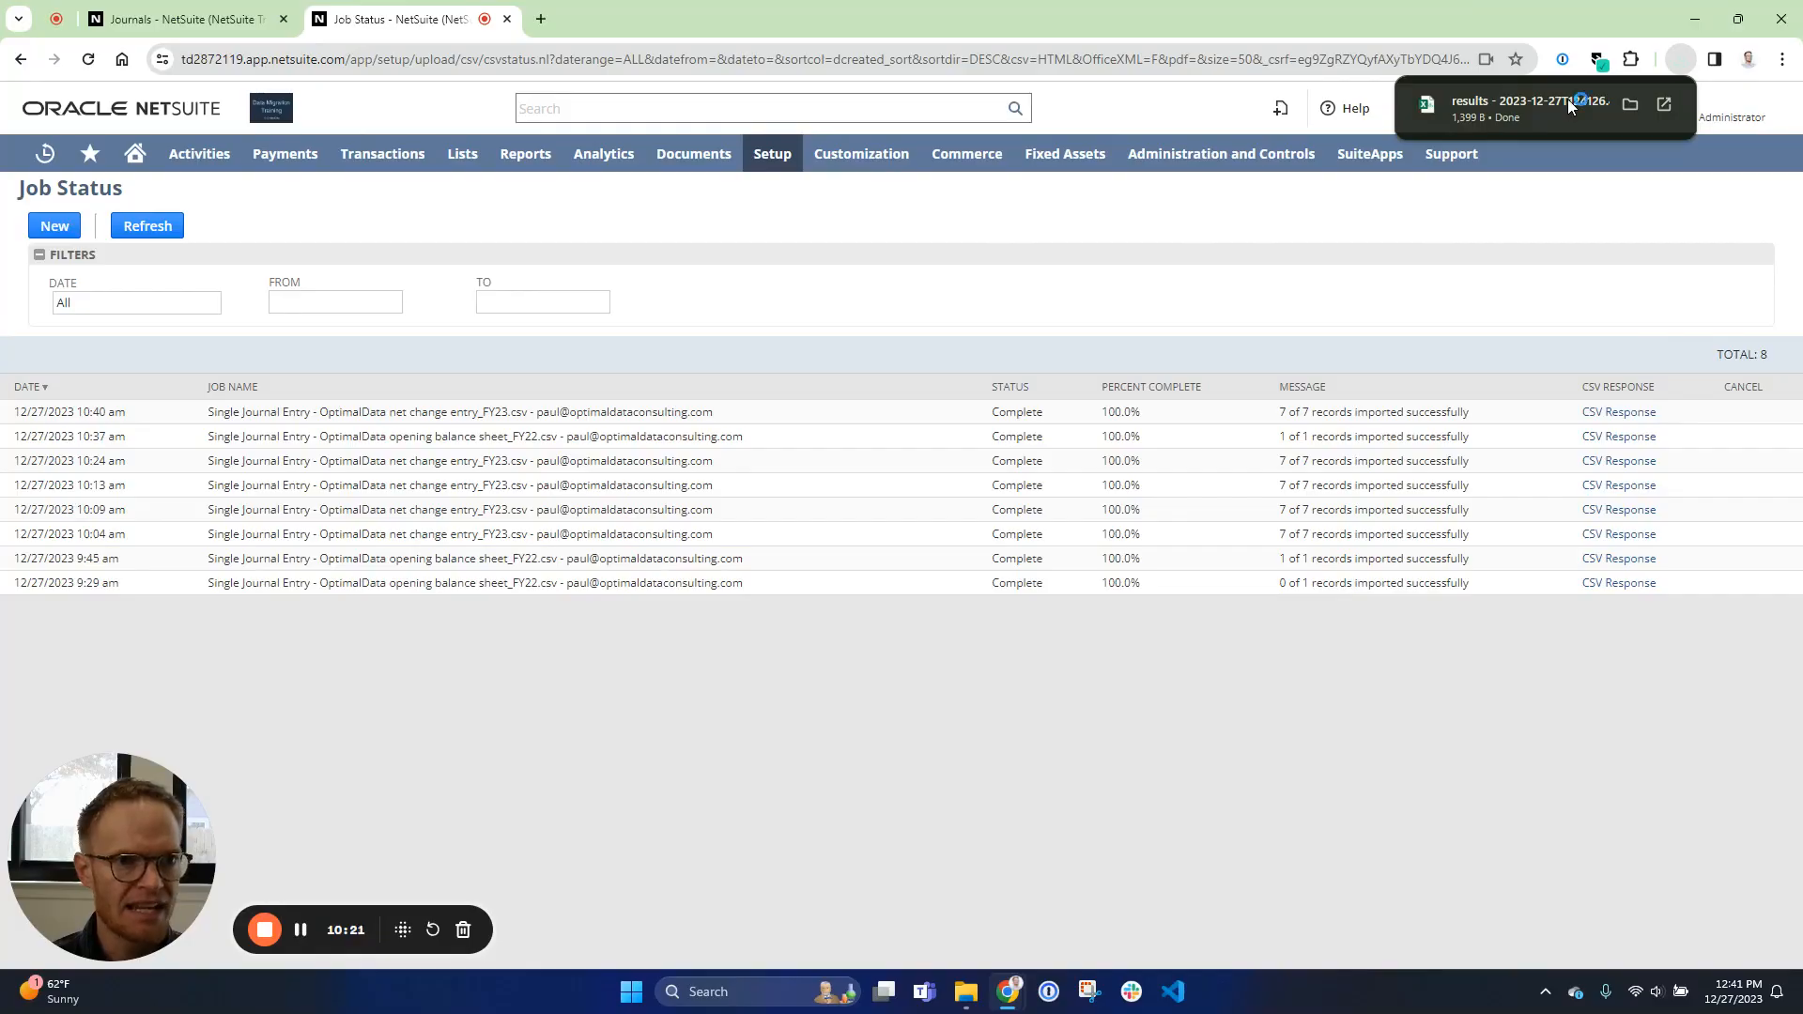
left_click(1569, 104)
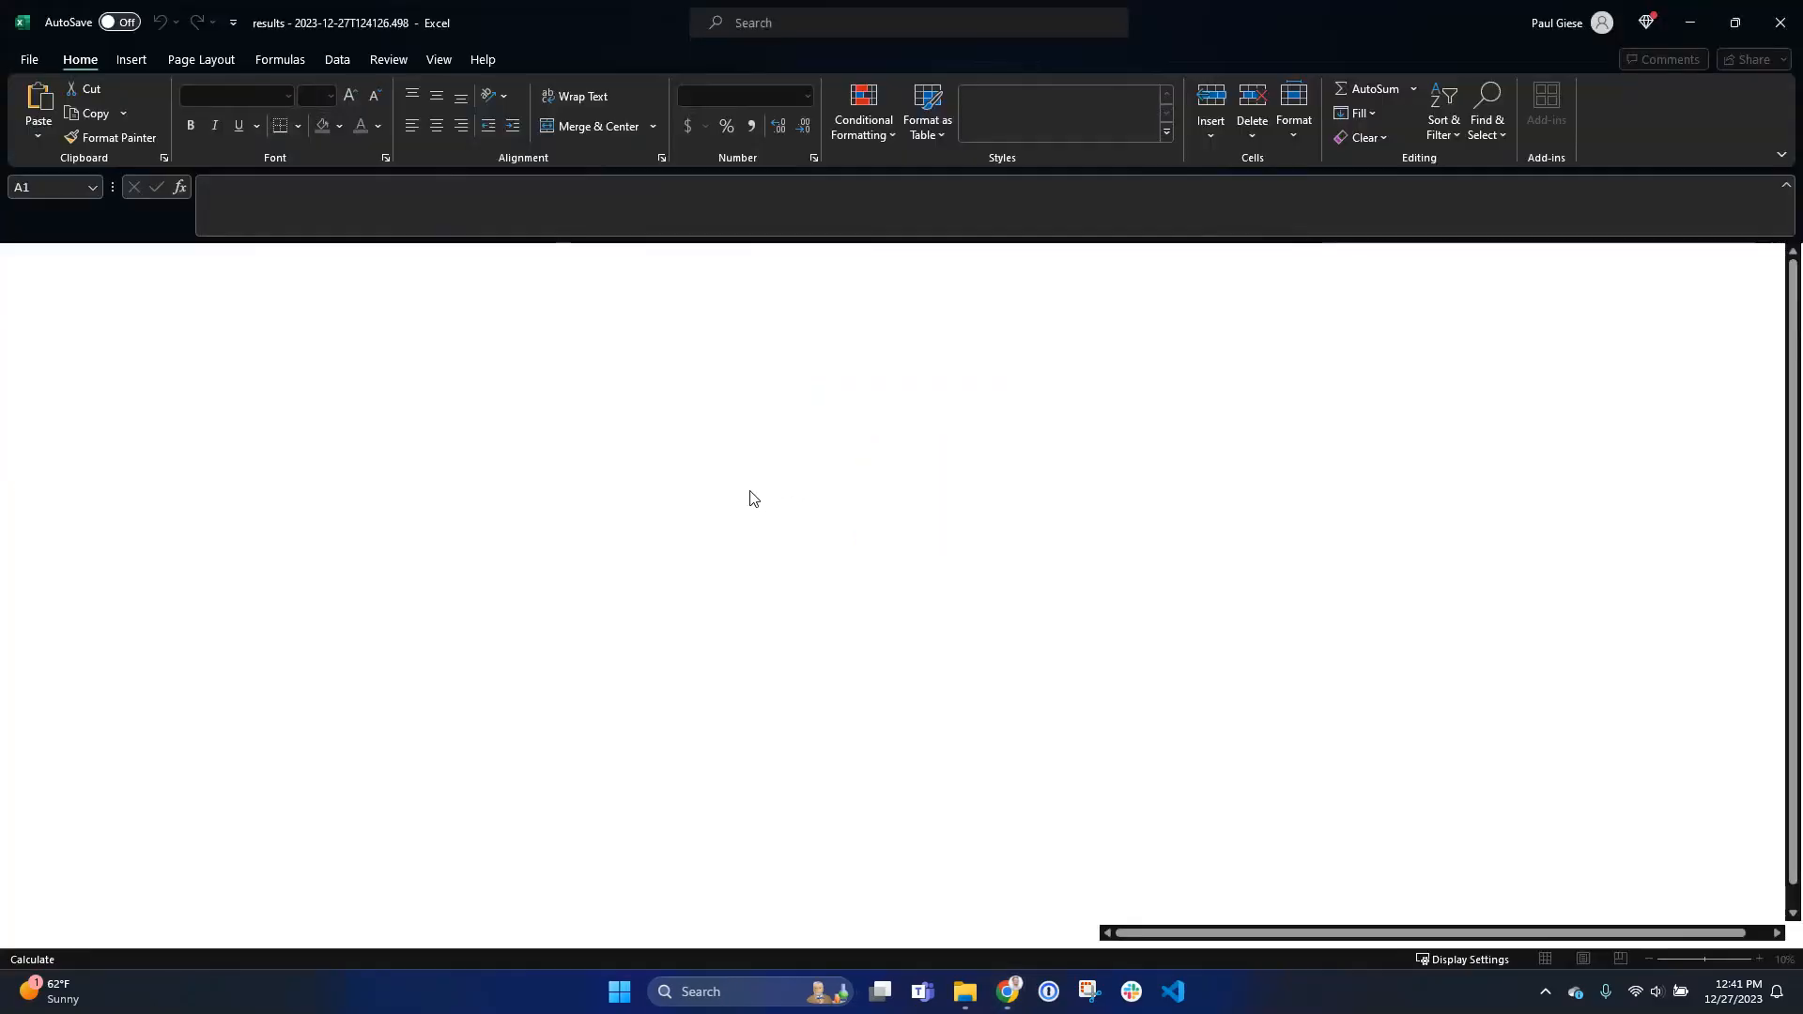
- Widen the Error column to read the full error text in A2, and close the results file without saving
left_click(43, 299)
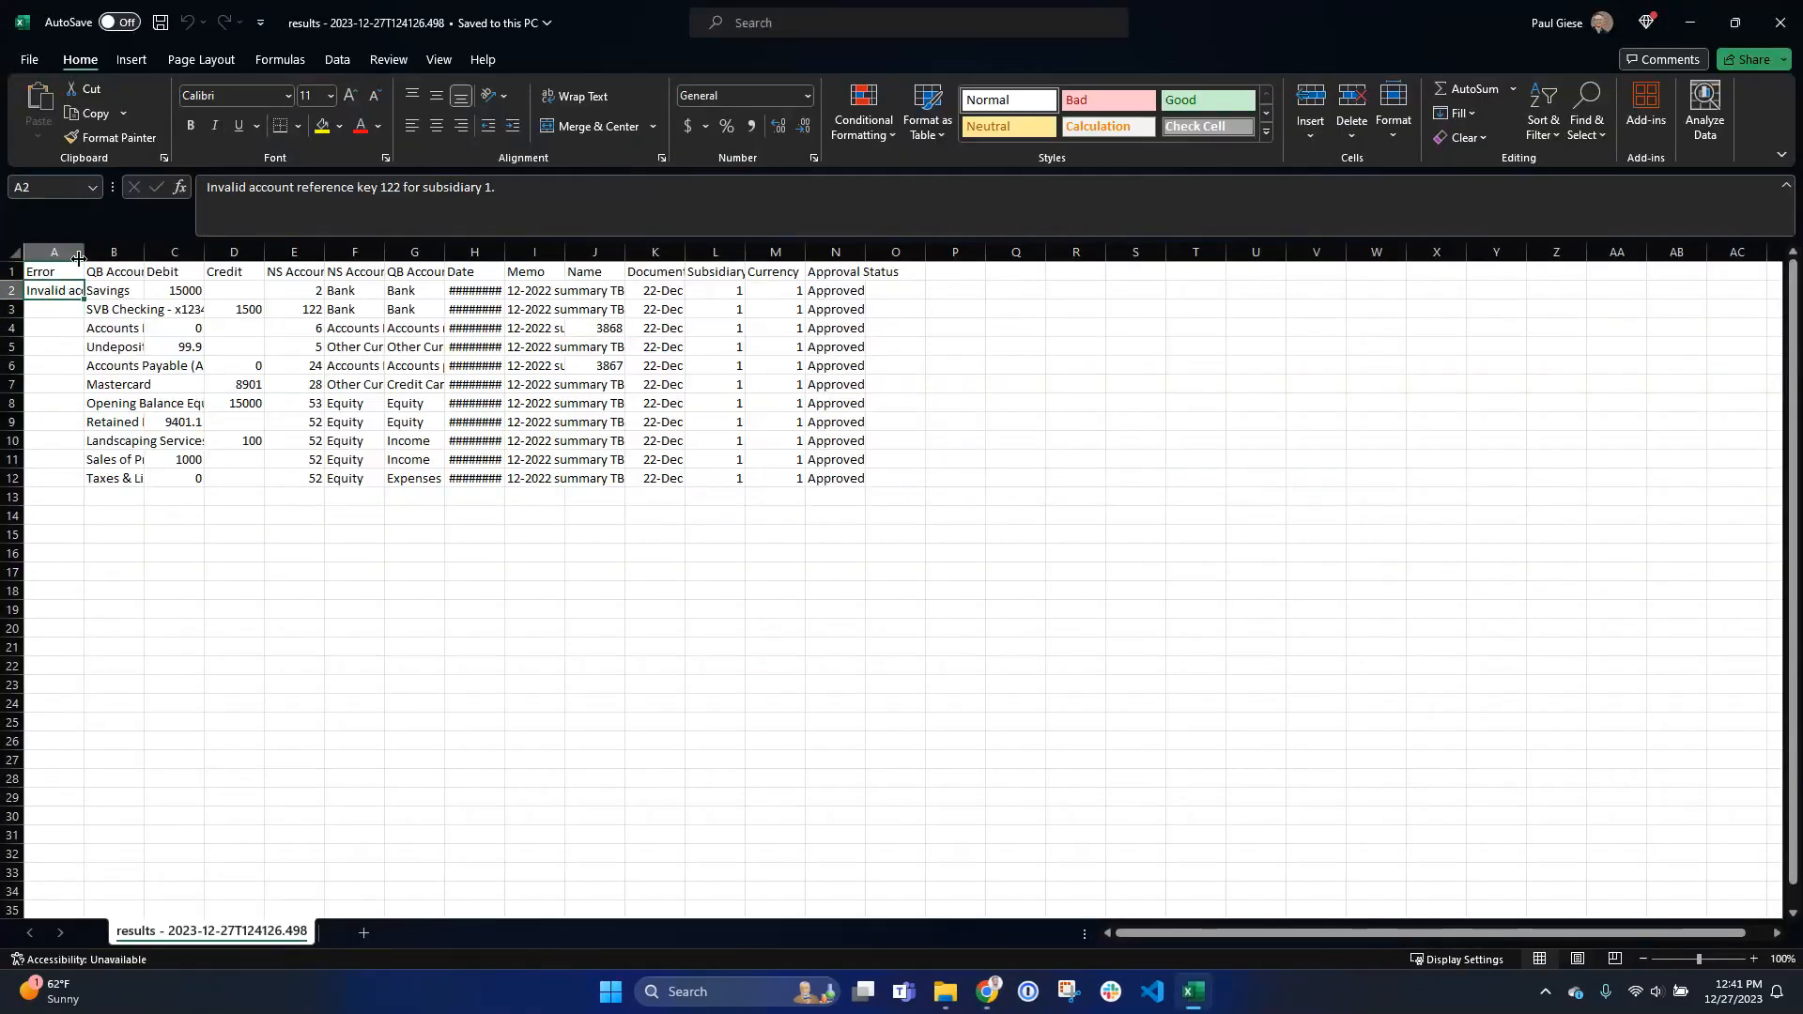
double_click(85, 254)
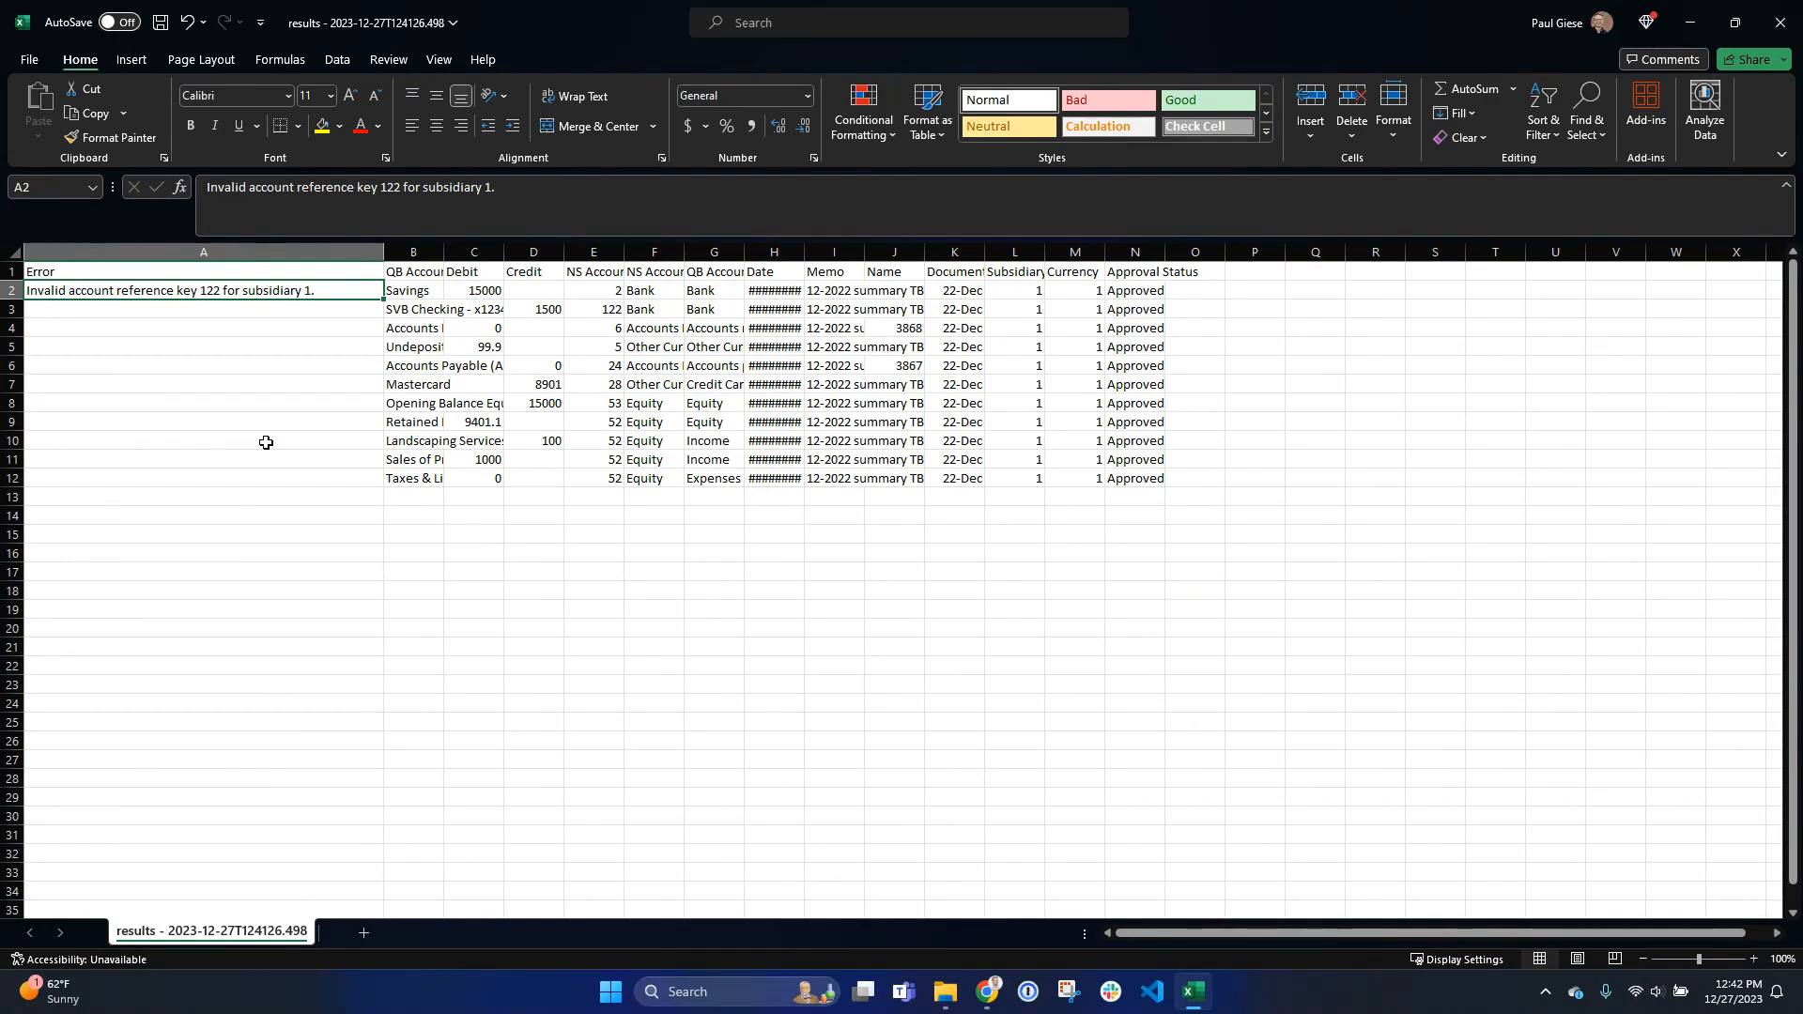
left_click(1778, 22)
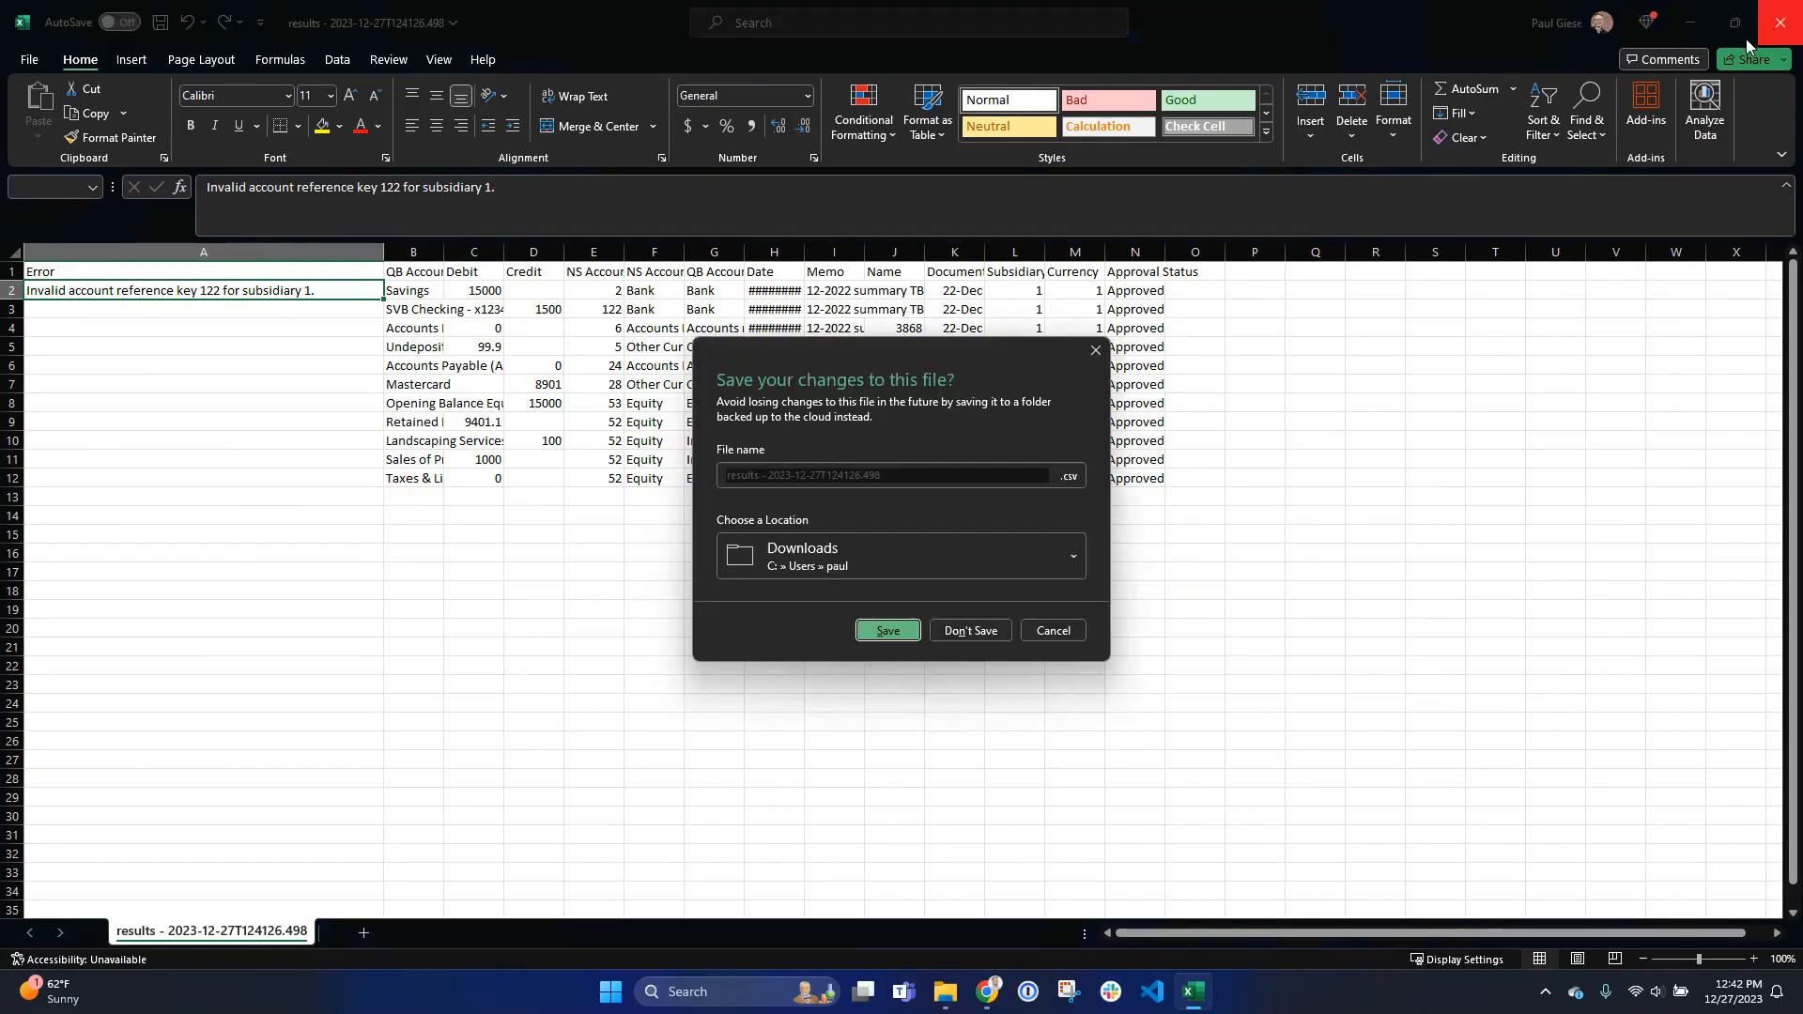
left_click(976, 635)
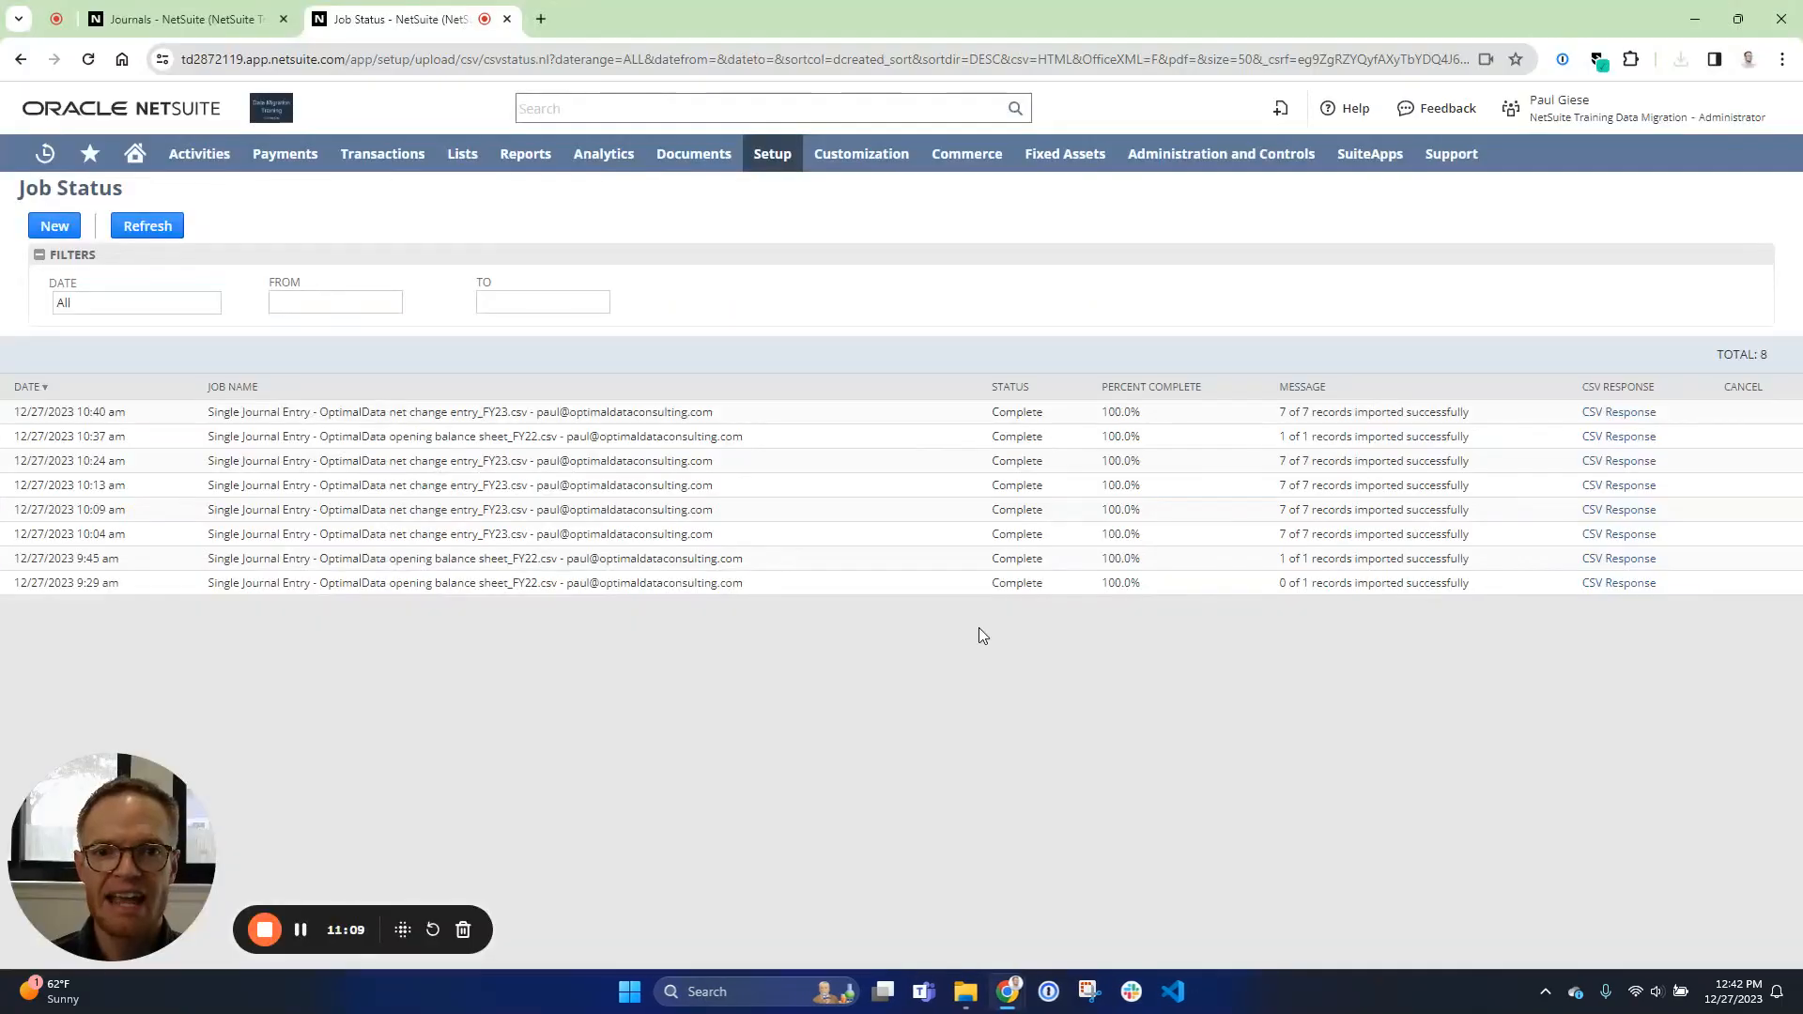